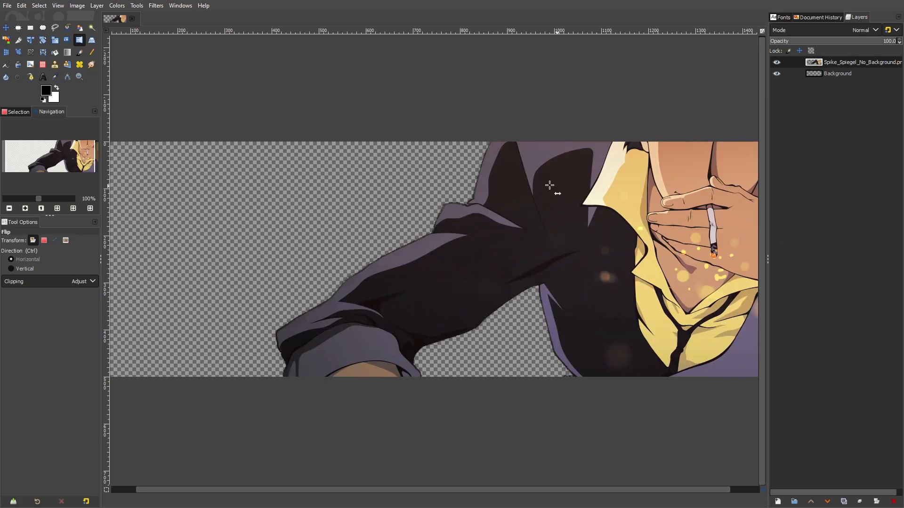
Move the character layer so the face and hand sit within the right part of the canvas
{"action": "left_click", "coordinate": [6, 27]}
{"action": "left_click_drag", "start_coordinate": [601, 165], "coordinate": [492, 246]}
{"action": "scroll", "coordinate": [548, 239], "scroll_direction": "down", "scroll_amount": 1}
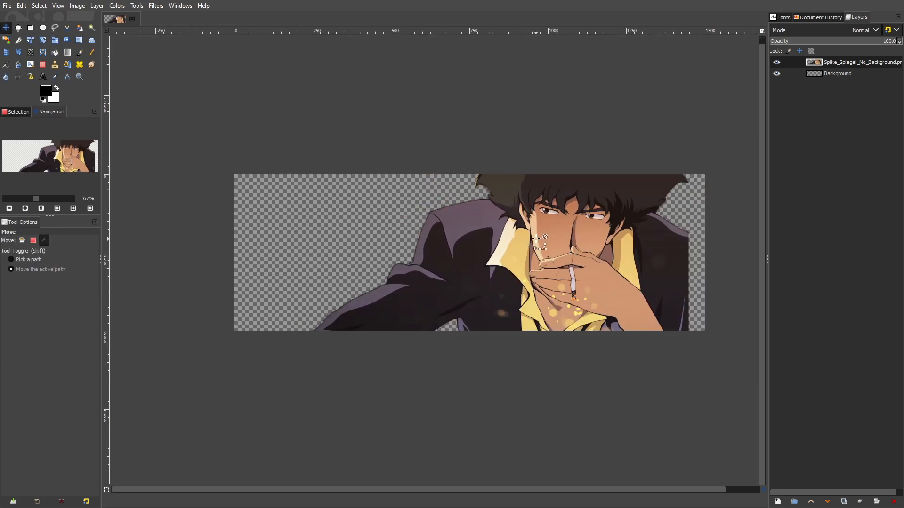
{"action": "left_click_drag", "start_coordinate": [552, 237], "coordinate": [568, 236]}
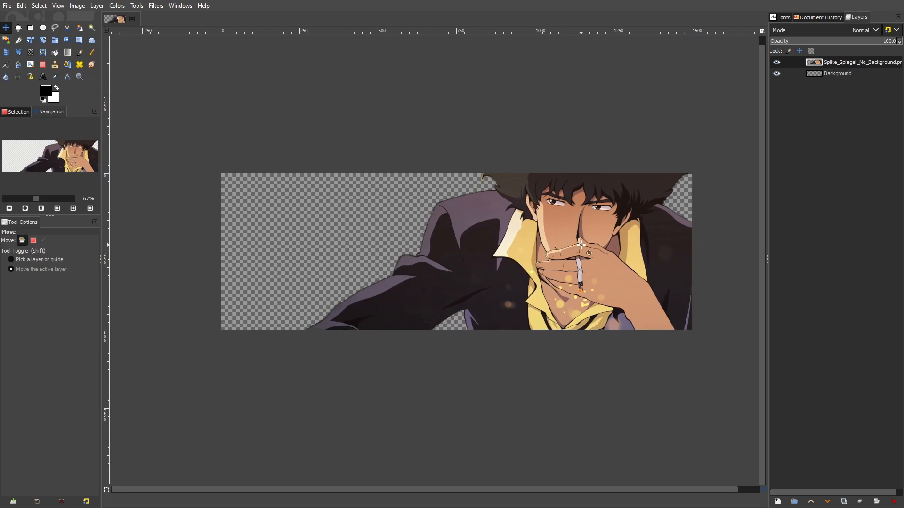
Scale the character layer down proportionally to 1268 × 713 px
{"action": "left_click", "coordinate": [55, 39]}
{"action": "left_click_drag", "start_coordinate": [414, 131], "coordinate": [365, 187]}
{"action": "key", "text": "Escape"}
{"action": "left_click", "coordinate": [258, 94]}
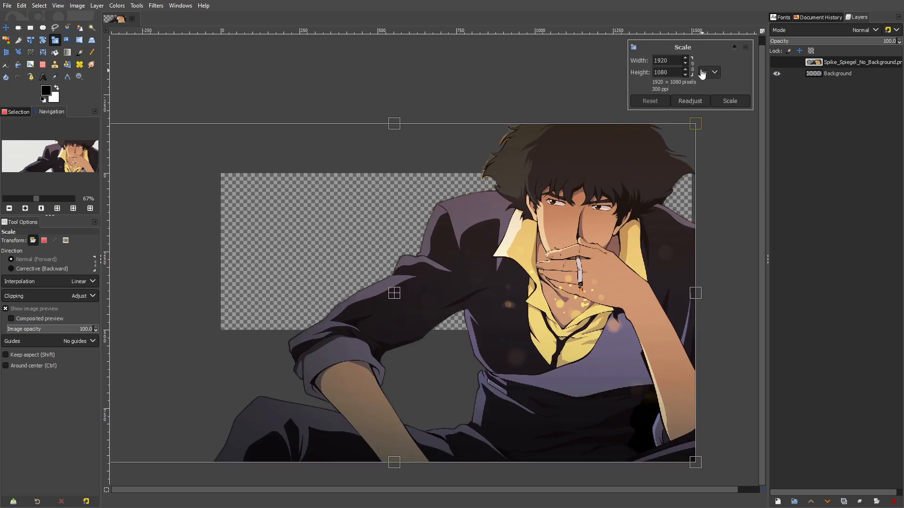
{"action": "key", "text": "minus"}
{"action": "left_click_drag", "start_coordinate": [210, 384], "coordinate": [372, 263]}
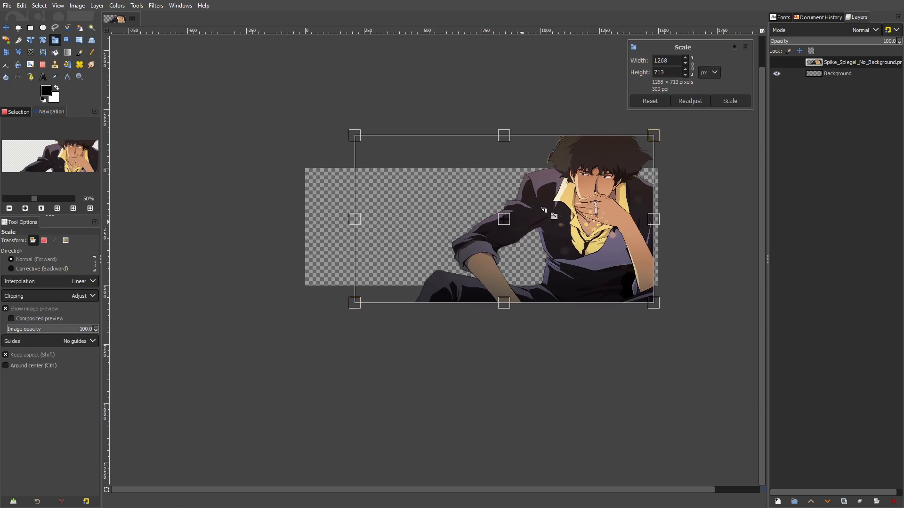
{"action": "left_click", "coordinate": [738, 100]}
{"action": "key", "text": "plus"}
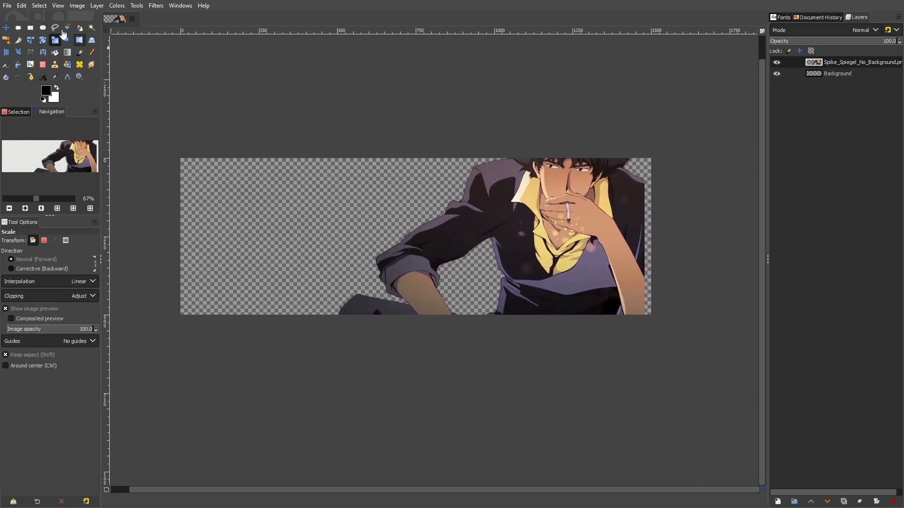
Try scaling the character layer down further to 908 × 510 px
{"action": "left_click", "coordinate": [677, 137]}
{"action": "left_click_drag", "start_coordinate": [678, 137], "coordinate": [606, 192]}
{"action": "left_click_drag", "start_coordinate": [258, 353], "coordinate": [305, 323]}
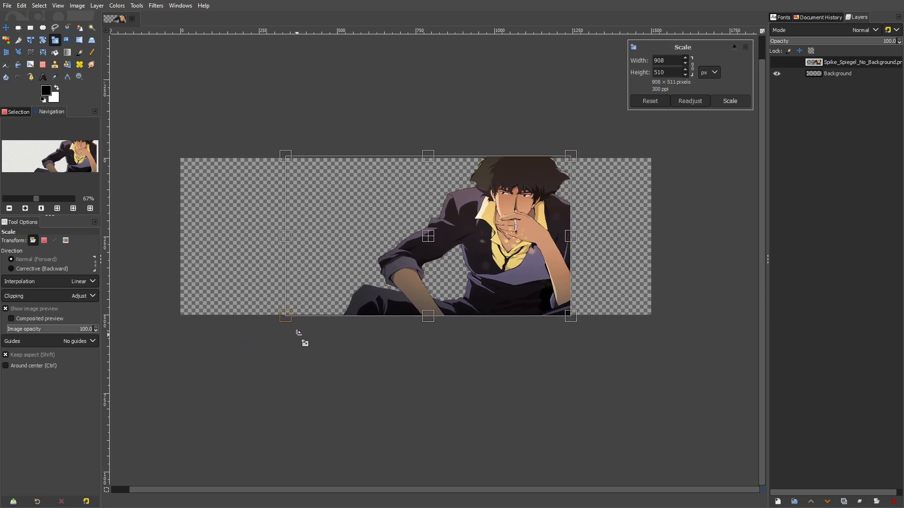
{"action": "left_click", "coordinate": [730, 101]}
Move the character layer against the canvas's right edge
{"action": "left_click", "coordinate": [9, 26]}
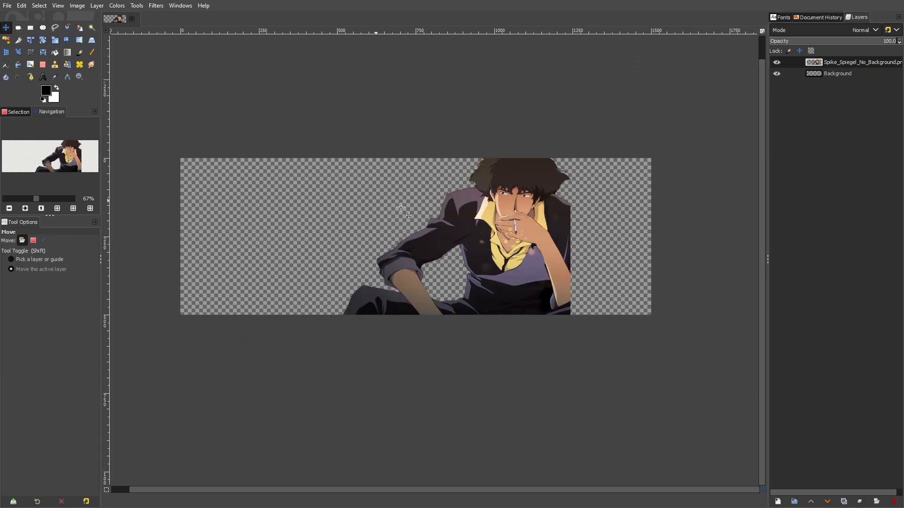
{"action": "left_click_drag", "start_coordinate": [549, 233], "coordinate": [632, 233]}
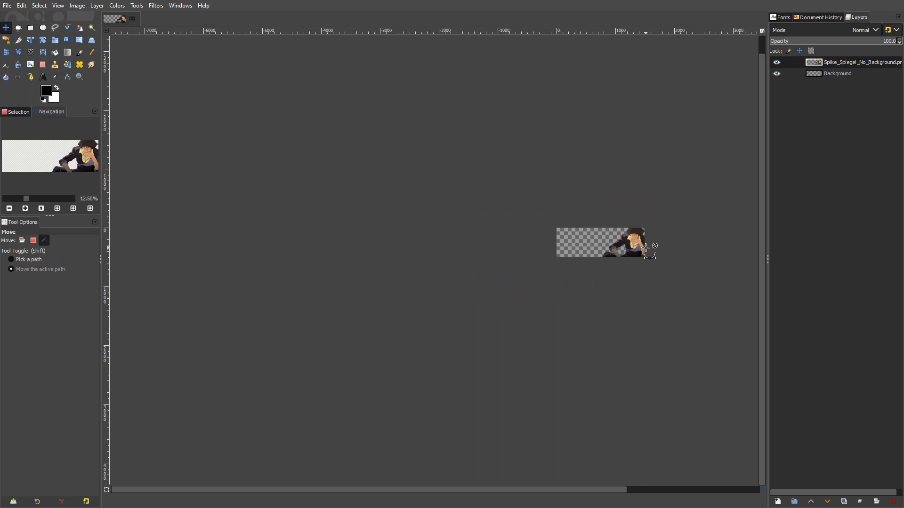
{"action": "left_click_drag", "start_coordinate": [586, 205], "coordinate": [593, 235]}
{"action": "scroll", "coordinate": [516, 150], "scroll_direction": "up", "scroll_amount": 8}
{"action": "scroll", "coordinate": [514, 158], "scroll_direction": "down", "scroll_amount": 2}
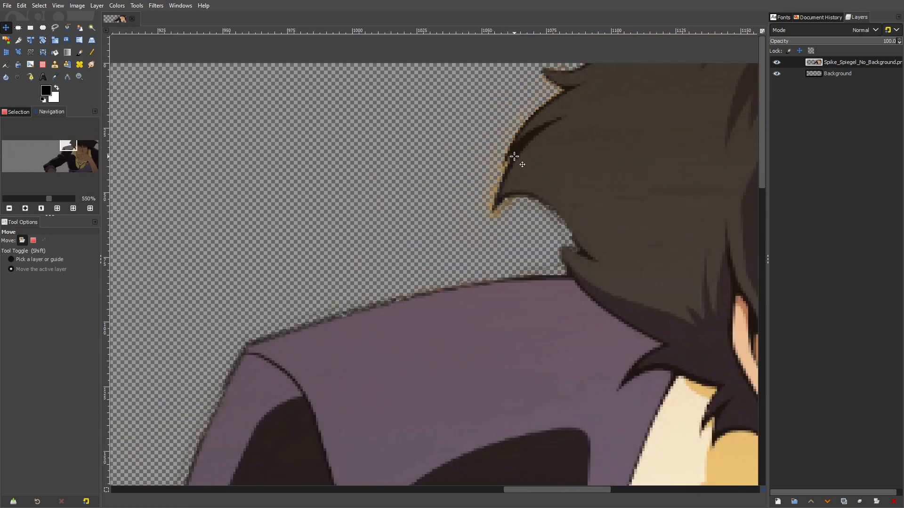
Fill the Background layer with black to expose stray pixels around the character's outline
{"action": "left_click", "coordinate": [806, 77]}
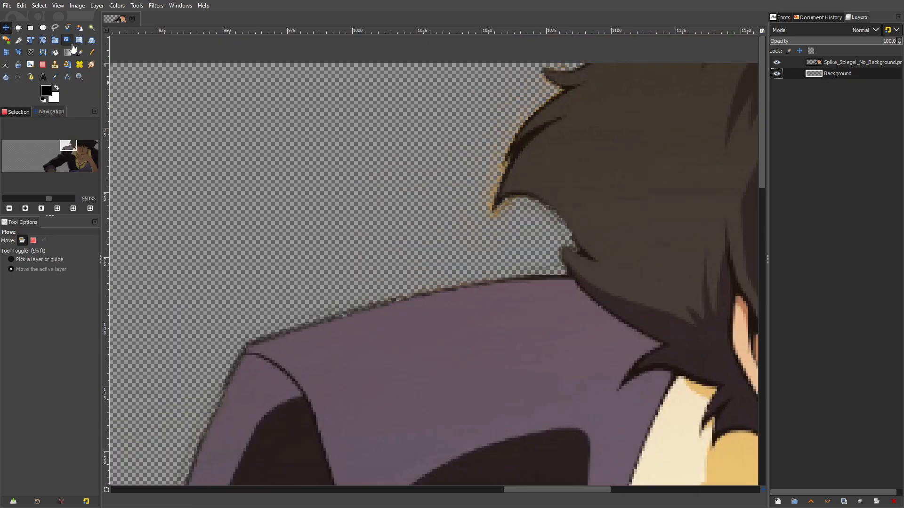
{"action": "left_click", "coordinate": [54, 52]}
{"action": "left_click", "coordinate": [428, 263]}
{"action": "key", "text": "1"}
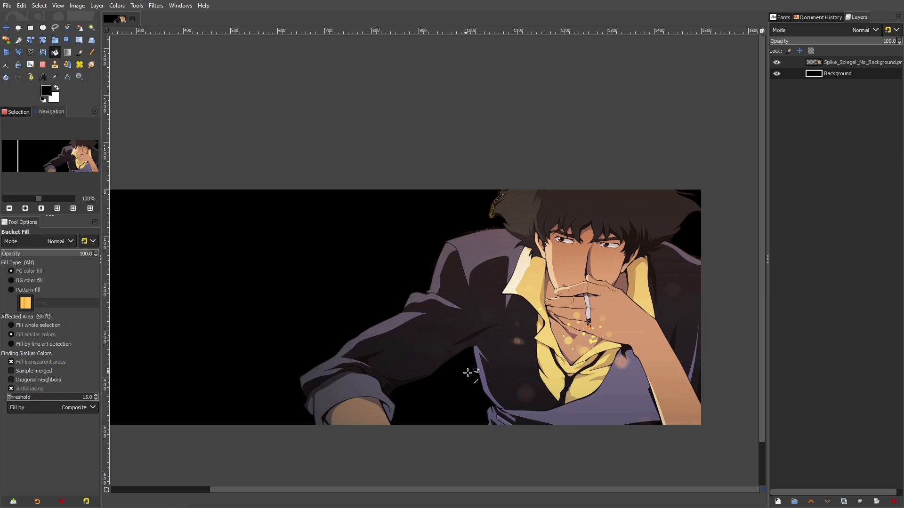
{"action": "key", "text": "4"}
{"action": "key", "text": "2"}
{"action": "scroll", "coordinate": [478, 288], "scroll_direction": "up", "scroll_amount": 5}
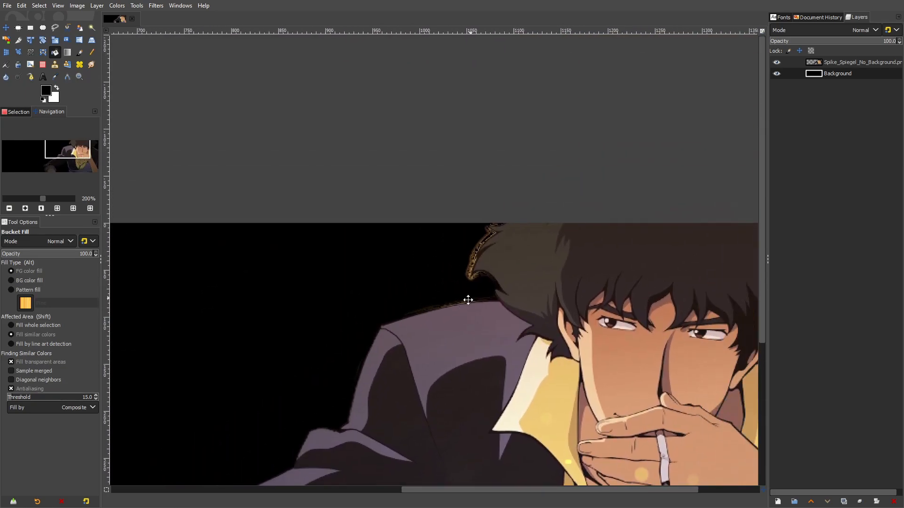
Toggle layer visibility and hide the Background layer to examine the fringe along the hair and shoulder
{"action": "left_click", "coordinate": [42, 65]}
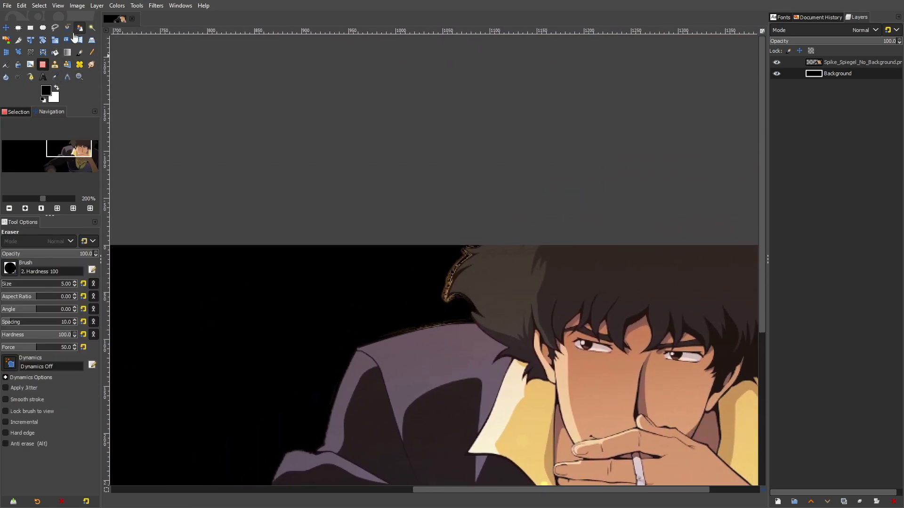
{"action": "left_click", "coordinate": [30, 77]}
{"action": "key", "text": "4"}
{"action": "left_click", "coordinate": [776, 62]}
{"action": "left_click", "coordinate": [776, 63]}
{"action": "left_click", "coordinate": [776, 73]}
{"action": "scroll", "coordinate": [657, 152], "scroll_direction": "down", "scroll_amount": 1}
{"action": "scroll", "coordinate": [658, 153], "scroll_direction": "down", "scroll_amount": 2}
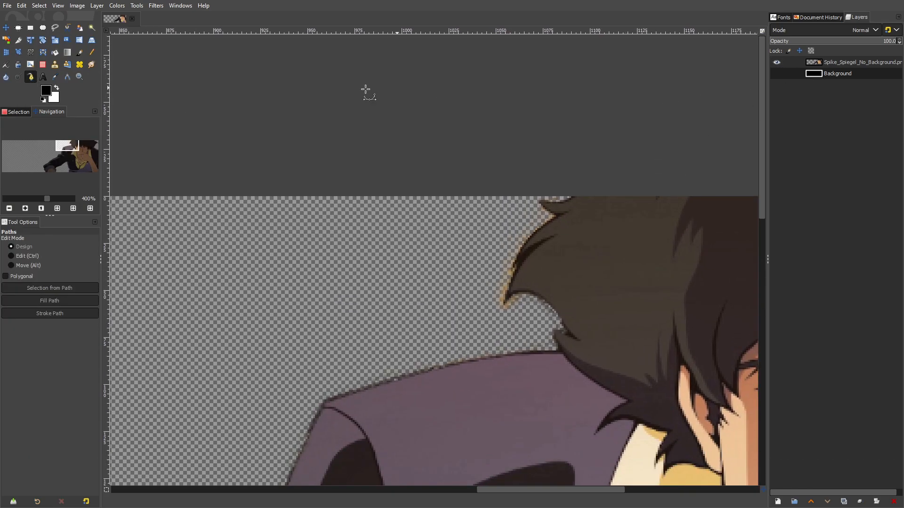
Show the Background layer, try filling it with white, and undo the fill
{"action": "left_click", "coordinate": [57, 89]}
{"action": "left_click", "coordinate": [55, 53]}
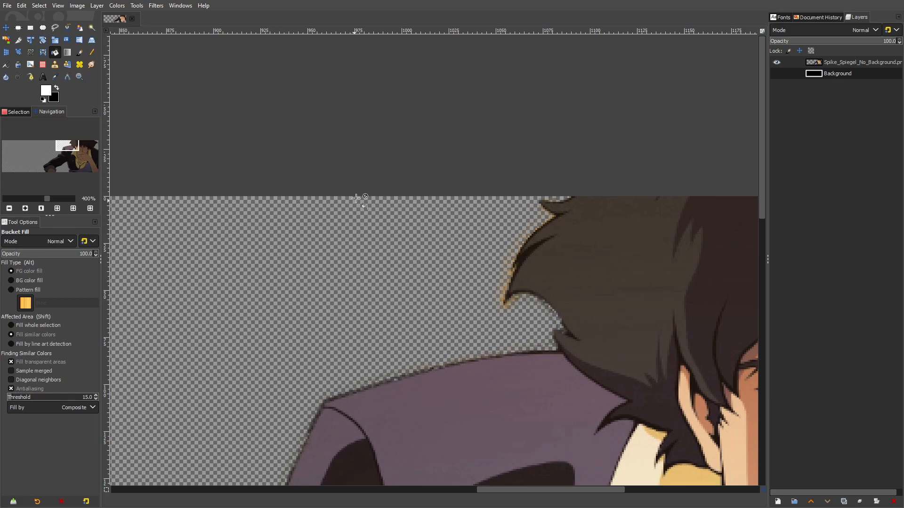
{"action": "left_click", "coordinate": [776, 74]}
{"action": "left_click", "coordinate": [599, 205]}
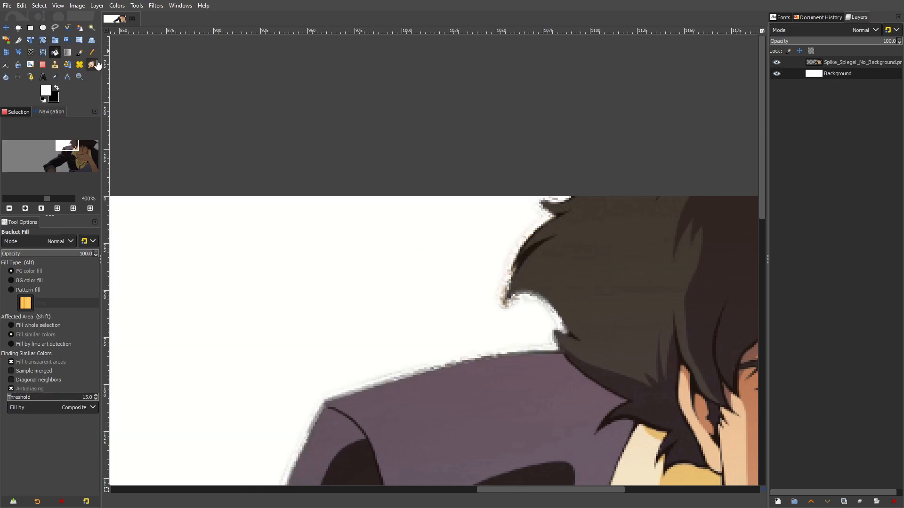
{"action": "key", "text": "ctrl+z"}
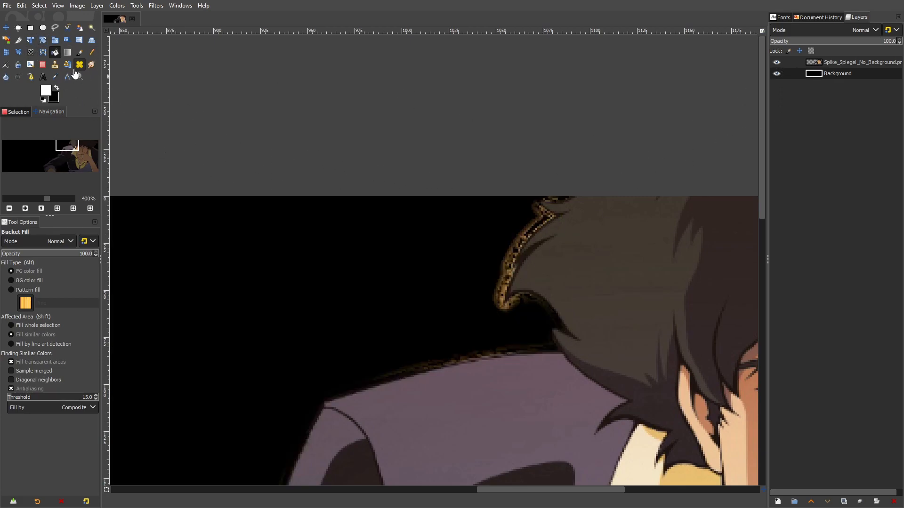
Start a path above the canvas's upper edge and trace the upper hair tufts inside the orange fringe
{"action": "left_click", "coordinate": [31, 77]}
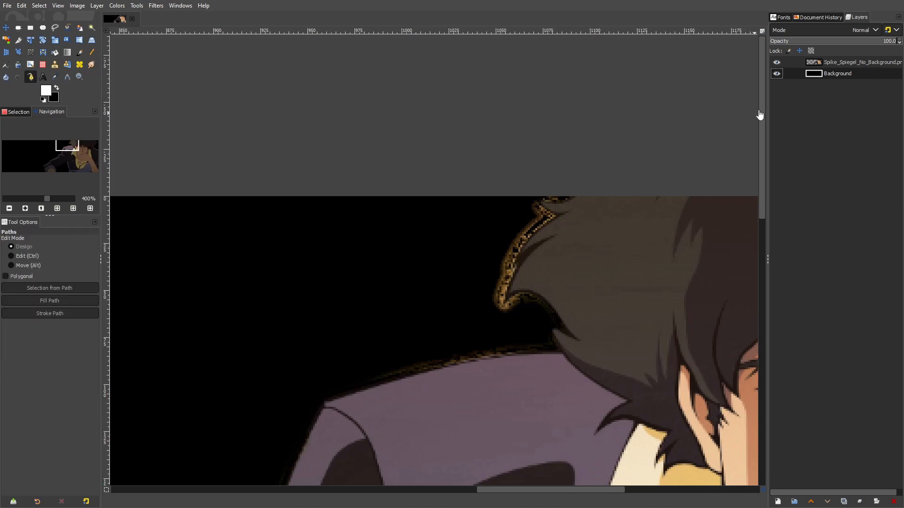
{"action": "scroll", "coordinate": [518, 196], "scroll_direction": "up", "scroll_amount": 3}
{"action": "left_click", "coordinate": [605, 115]}
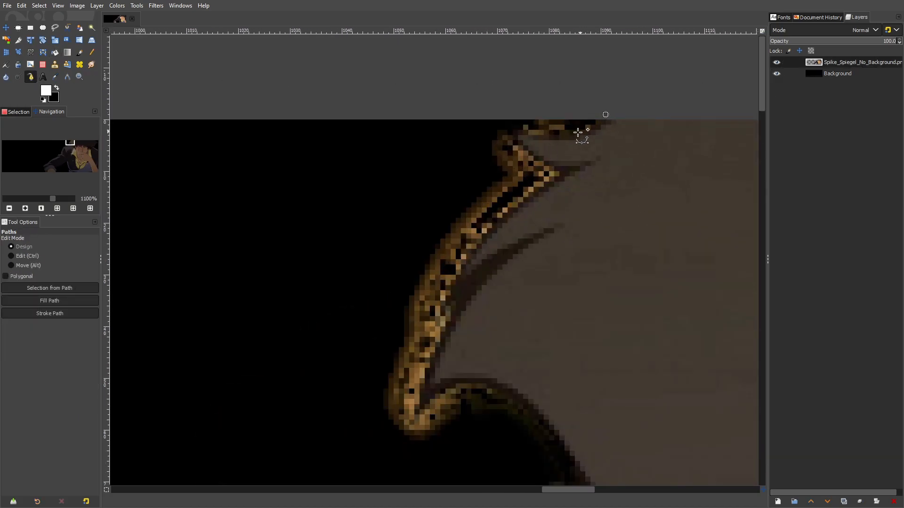
{"action": "left_click_drag", "start_coordinate": [567, 134], "coordinate": [559, 163]}
{"action": "left_click", "coordinate": [515, 132]}
{"action": "left_click", "coordinate": [573, 170]}
{"action": "left_click_drag", "start_coordinate": [492, 225], "coordinate": [466, 258]}
Continue the path down the hair edge, around the pointed lock and along its underside
{"action": "left_click", "coordinate": [441, 309]}
{"action": "left_click", "coordinate": [458, 298]}
{"action": "left_click_drag", "start_coordinate": [430, 351], "coordinate": [443, 227]}
{"action": "left_click_drag", "start_coordinate": [430, 279], "coordinate": [429, 287]}
{"action": "left_click", "coordinate": [458, 260]}
{"action": "left_click_drag", "start_coordinate": [509, 262], "coordinate": [518, 266]}
{"action": "left_click", "coordinate": [565, 316]}
{"action": "left_click_drag", "start_coordinate": [576, 351], "coordinate": [557, 354]}
Extend the path along the upper edge of the jacket's shoulder to its outer corner
{"action": "scroll", "coordinate": [679, 203], "scroll_direction": "down", "scroll_amount": 5}
{"action": "scroll", "coordinate": [680, 204], "scroll_direction": "left", "scroll_amount": 5}
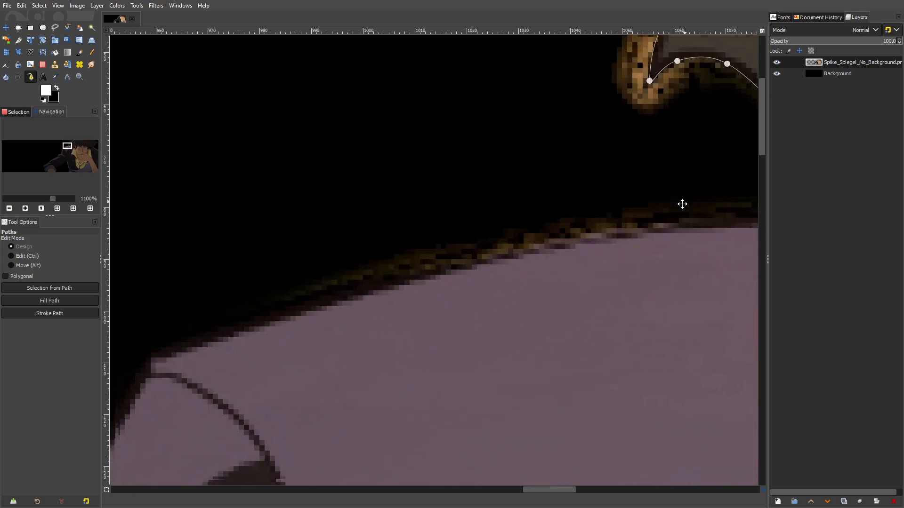
{"action": "left_click_drag", "start_coordinate": [421, 258], "coordinate": [310, 278]}
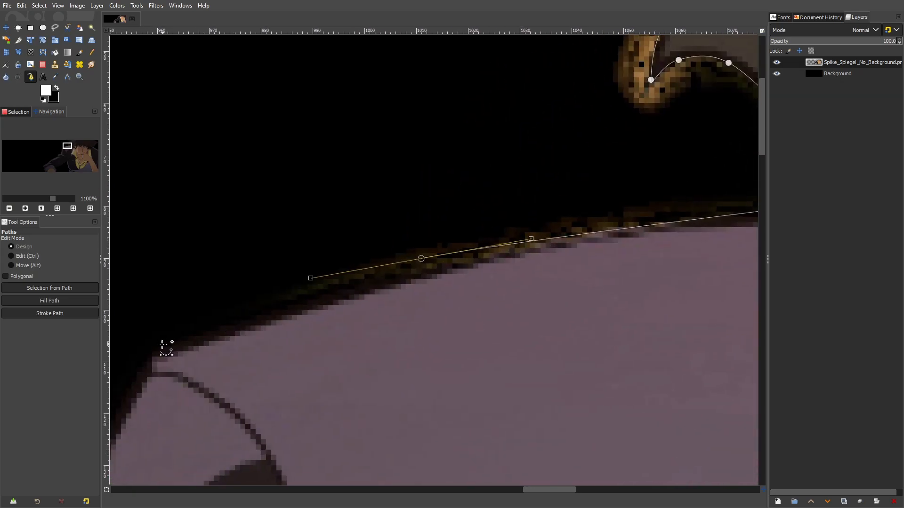
{"action": "left_click_drag", "start_coordinate": [151, 343], "coordinate": [122, 351]}
{"action": "scroll", "coordinate": [173, 333], "scroll_direction": "down", "scroll_amount": 5}
{"action": "left_click_drag", "start_coordinate": [224, 314], "coordinate": [490, 157]}
{"action": "left_click_drag", "start_coordinate": [409, 203], "coordinate": [382, 361]}
Refine the path's curve along the hair edge and close it around the unwanted fringe
{"action": "scroll", "coordinate": [516, 241], "scroll_direction": "up", "scroll_amount": 5}
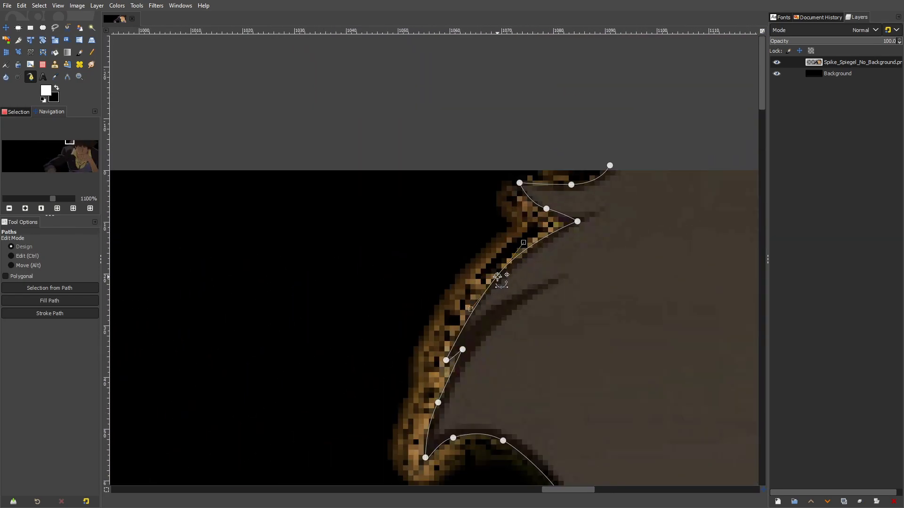
{"action": "left_click", "coordinate": [446, 360]}
{"action": "left_click", "coordinate": [519, 182]}
{"action": "left_click", "coordinate": [611, 166]}
{"action": "scroll", "coordinate": [612, 166], "scroll_direction": "down", "scroll_amount": 4}
{"action": "left_click", "coordinate": [575, 121]}
{"action": "left_click", "coordinate": [425, 133]}
{"action": "left_click_drag", "start_coordinate": [363, 233], "coordinate": [362, 240]}
Convert the path to a selection, delete the fringe inside it from the character layer, and clear the selection
{"action": "key", "text": "Return"}
{"action": "left_click", "coordinate": [39, 5]}
{"action": "left_click", "coordinate": [51, 32]}
Inspect the cleaned hair and shoulder edges with the Background layer shown and hidden
{"action": "left_click", "coordinate": [6, 28]}
{"action": "scroll", "coordinate": [353, 207], "scroll_direction": "down", "scroll_amount": 3}
{"action": "left_click_drag", "start_coordinate": [501, 231], "coordinate": [507, 196]}
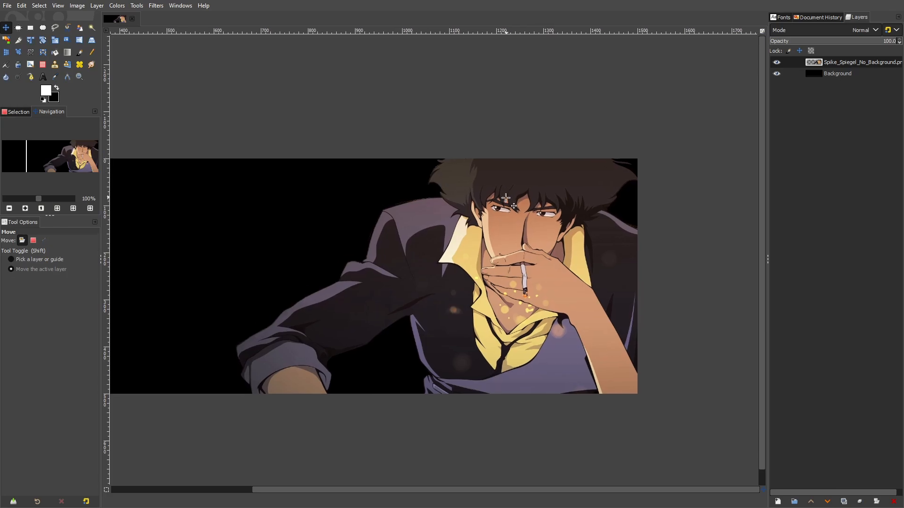
{"action": "left_click", "coordinate": [22, 241]}
{"action": "left_click", "coordinate": [776, 73]}
{"action": "scroll", "coordinate": [417, 197], "scroll_direction": "up", "scroll_amount": 2}
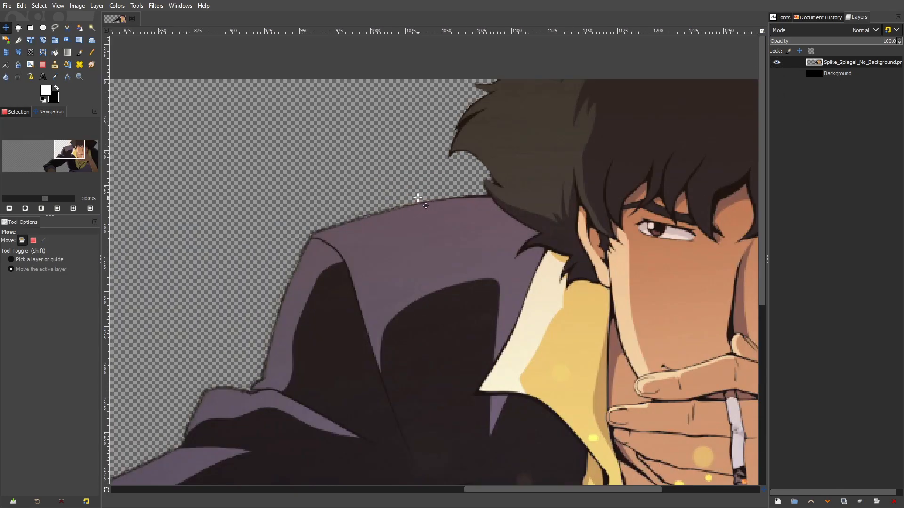
{"action": "scroll", "coordinate": [417, 198], "scroll_direction": "down", "scroll_amount": 3}
{"action": "scroll", "coordinate": [494, 221], "scroll_direction": "up", "scroll_amount": 1}
{"action": "left_click_drag", "start_coordinate": [493, 222], "coordinate": [671, 209]}
{"action": "scroll", "coordinate": [587, 227], "scroll_direction": "down", "scroll_amount": 1}
{"action": "left_click_drag", "start_coordinate": [587, 228], "coordinate": [561, 253]}
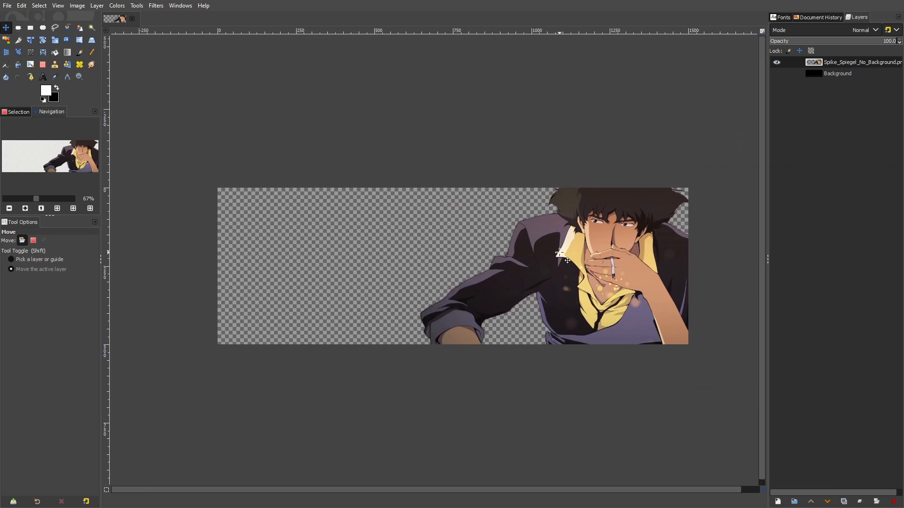
Delete the black Background layer
{"action": "left_click", "coordinate": [776, 73]}
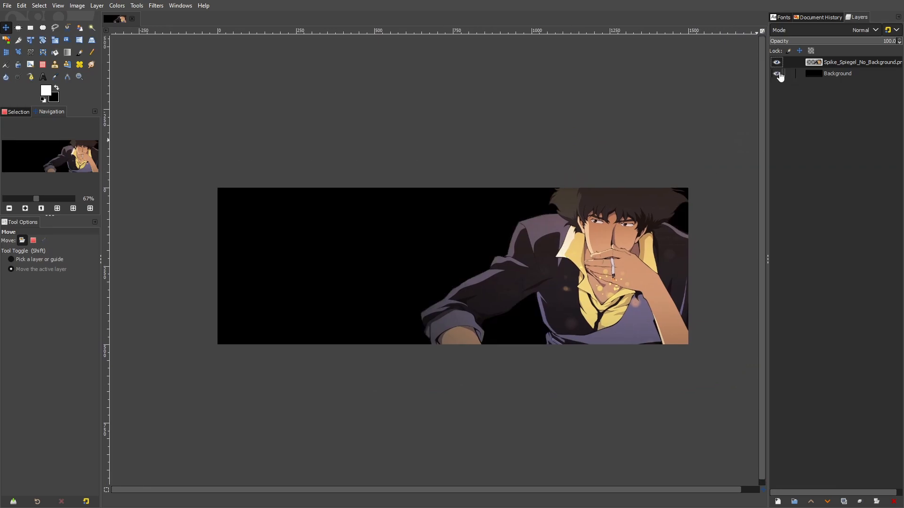
{"action": "left_click", "coordinate": [777, 74]}
{"action": "left_click", "coordinate": [833, 73]}
{"action": "left_click", "coordinate": [893, 502]}
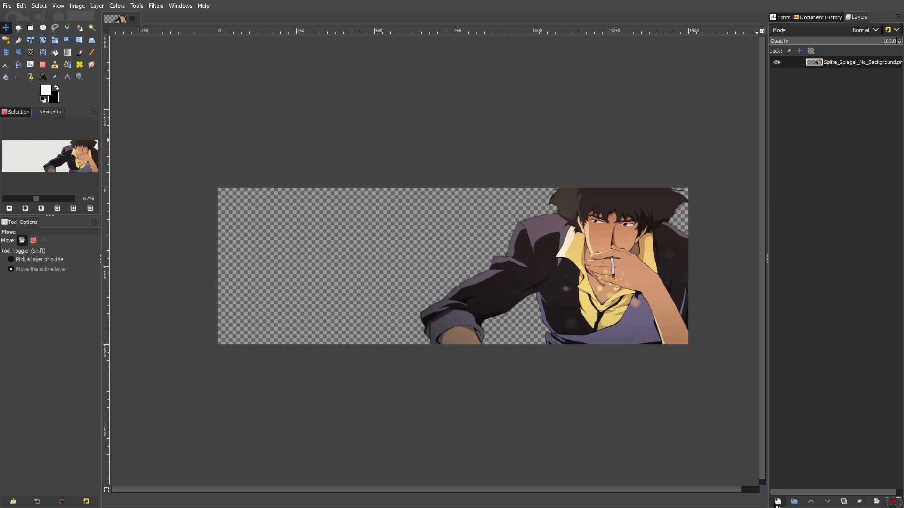
Add a transparent 1500 × 500 px layer and place it beneath the character layer
{"action": "left_click", "coordinate": [777, 503]}
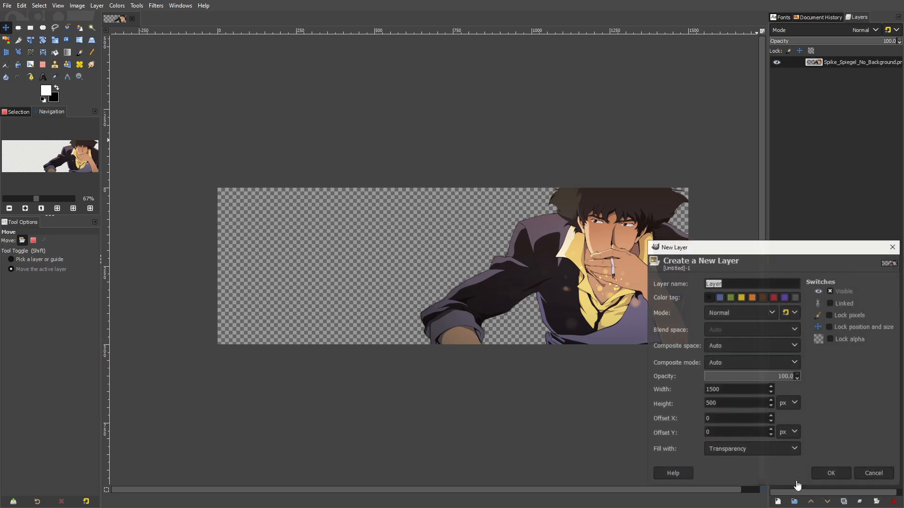
{"action": "left_click", "coordinate": [828, 473]}
{"action": "left_click_drag", "start_coordinate": [836, 70], "coordinate": [840, 85]}
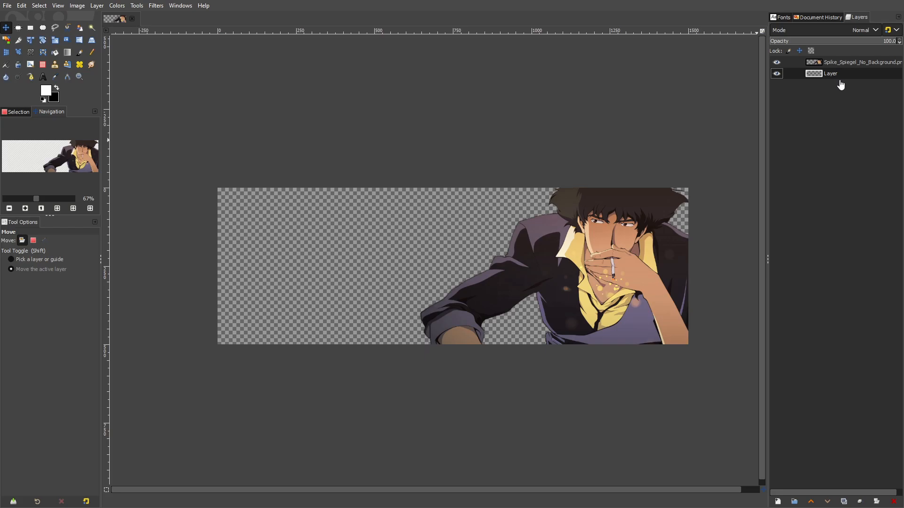
Set the foreground colour to a light orange, about ffc75e
{"action": "left_click", "coordinate": [45, 91]}
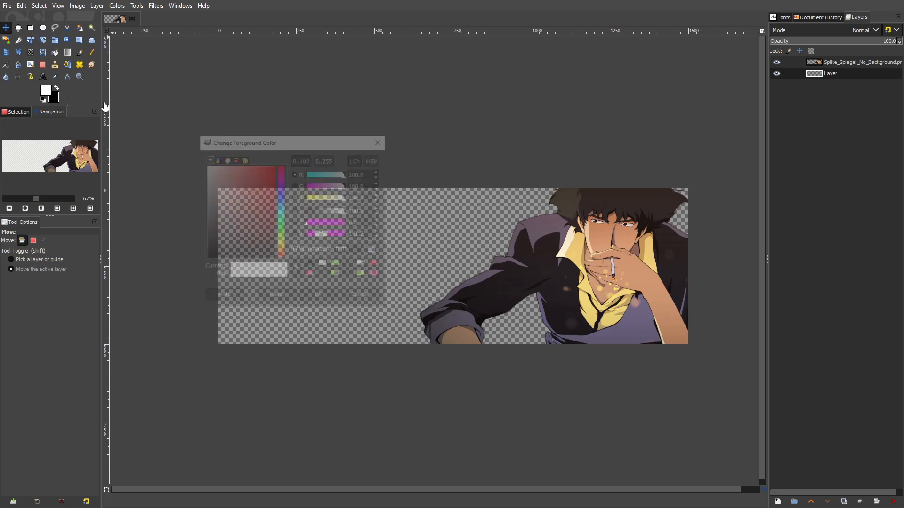
{"action": "left_click", "coordinate": [284, 249]}
{"action": "left_click_drag", "start_coordinate": [255, 240], "coordinate": [248, 163]}
{"action": "left_click", "coordinate": [282, 251]}
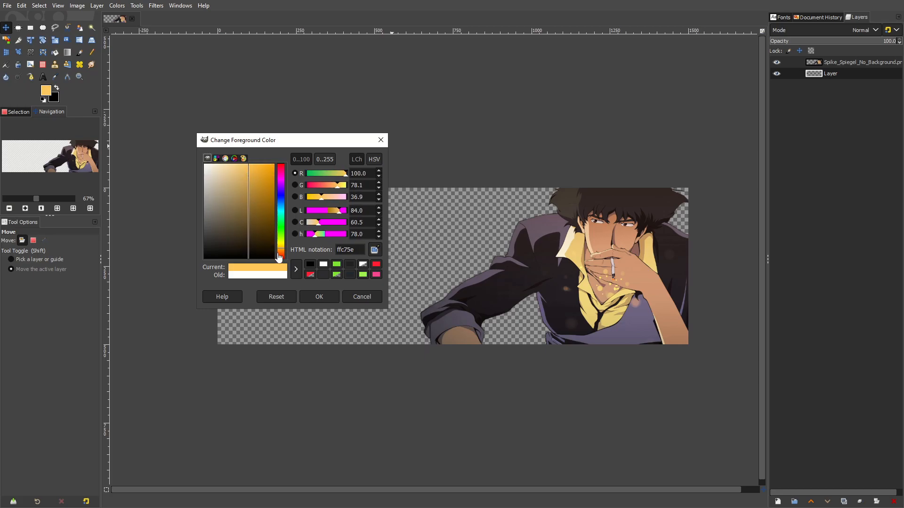
{"action": "left_click", "coordinate": [319, 297]}
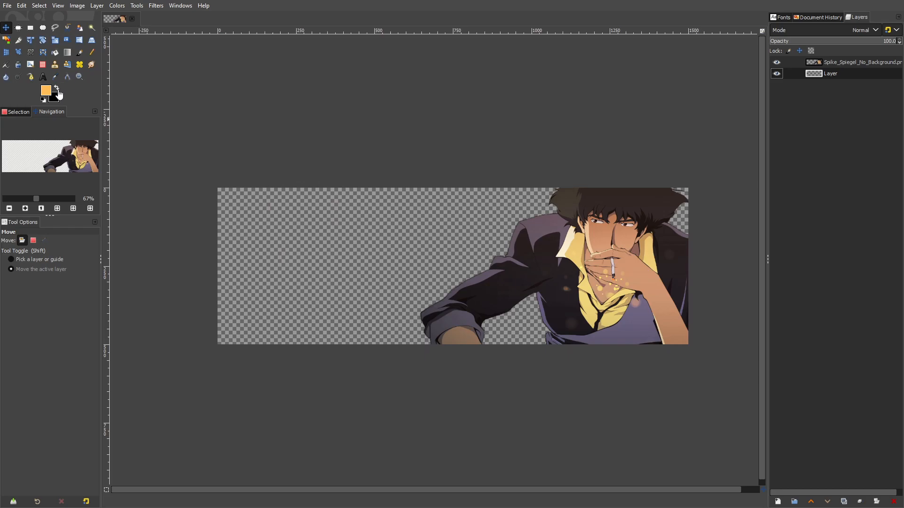
Swap the foreground and background colours and set the new foreground colour to a soft pink
{"action": "left_click", "coordinate": [57, 87]}
{"action": "left_click", "coordinate": [46, 91]}
{"action": "left_click_drag", "start_coordinate": [284, 254], "coordinate": [282, 242]}
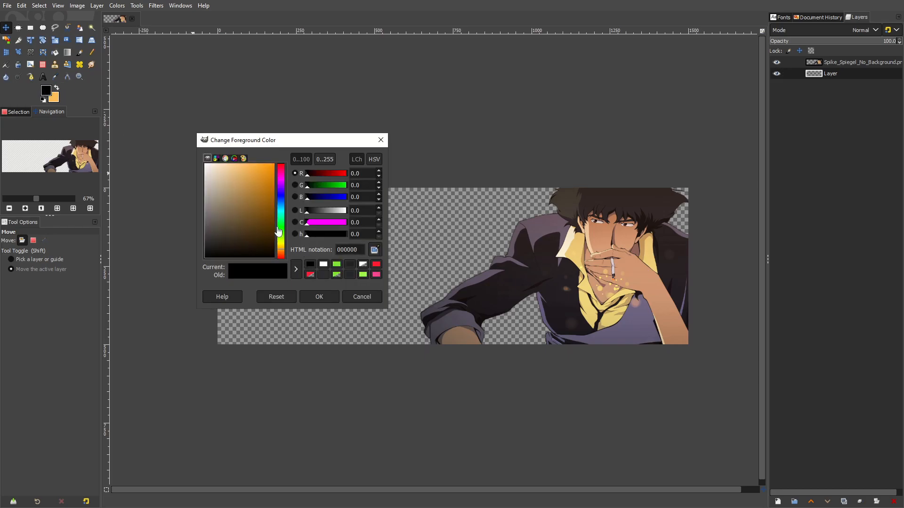
{"action": "left_click", "coordinate": [281, 178]}
{"action": "mouse_move", "coordinate": [252, 175]}
{"action": "left_mouse_down"}
{"action": "mouse_move", "coordinate": [238, 178]}
{"action": "mouse_move", "coordinate": [242, 186]}
{"action": "mouse_move", "coordinate": [238, 175]}
{"action": "left_mouse_up"}
{"action": "left_click_drag", "start_coordinate": [334, 197], "coordinate": [328, 198]}
{"action": "left_click", "coordinate": [328, 296]}
Fill the layer beneath the character with a linear FG to BG (RGB) gradient running from pink at the bottom to orange at the top
{"action": "key", "text": "g"}
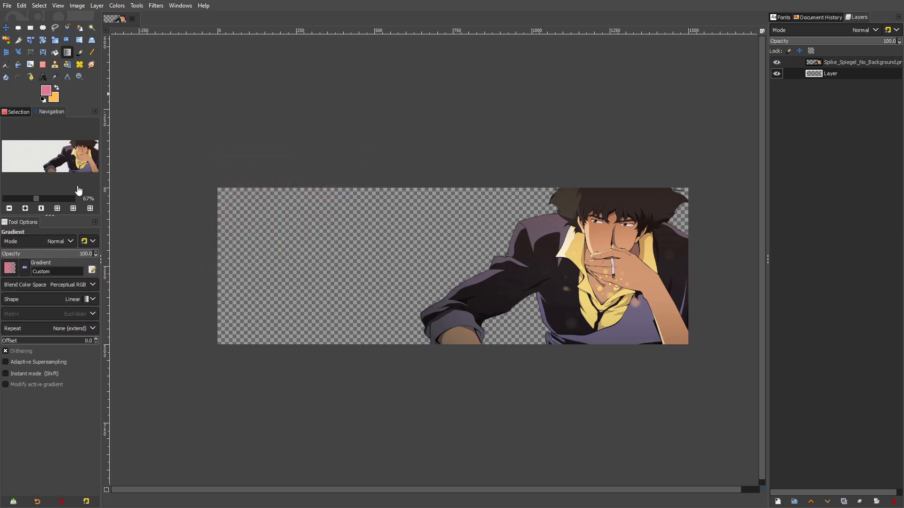
{"action": "left_click", "coordinate": [9, 268]}
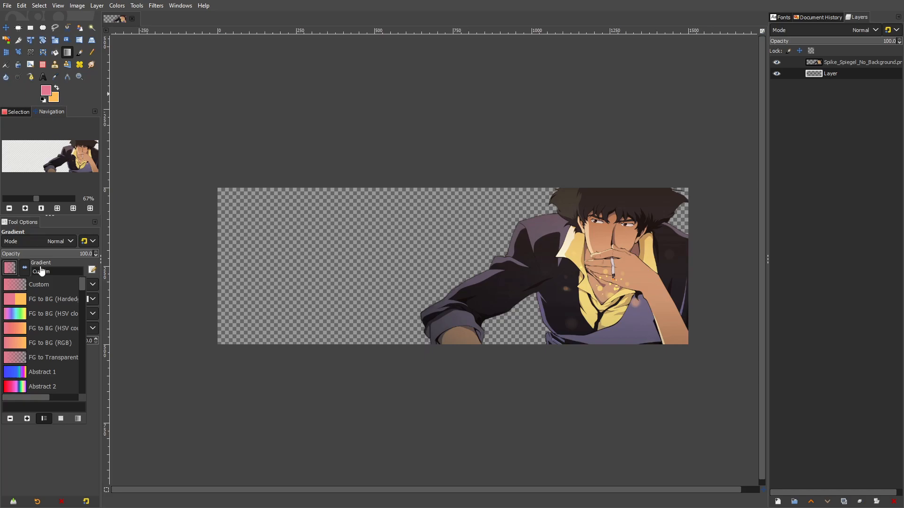
{"action": "left_click", "coordinate": [59, 346]}
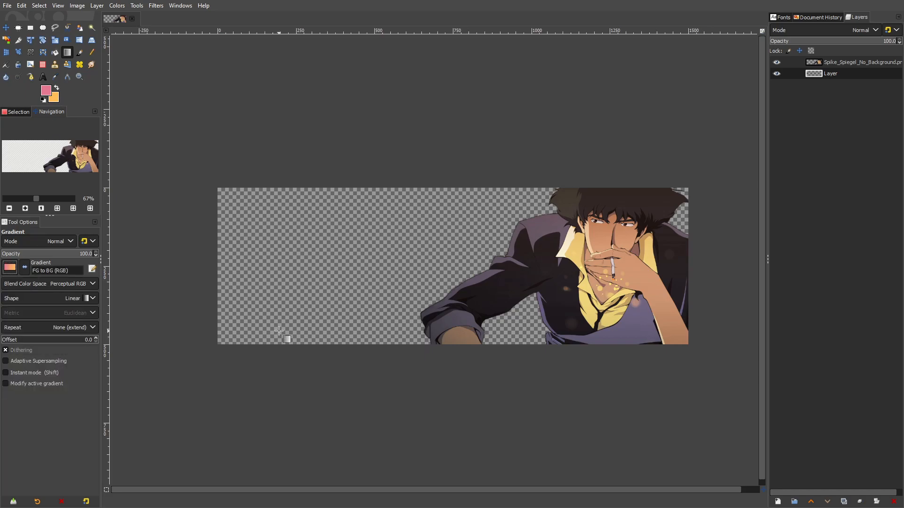
{"action": "left_click_drag", "start_coordinate": [427, 348], "coordinate": [428, 188]}
{"action": "key", "text": "ctrl+z"}
{"action": "key", "text": "ctrl+z"}
{"action": "key", "text": "Return"}
{"action": "scroll", "coordinate": [460, 226], "scroll_direction": "down", "scroll_amount": 4}
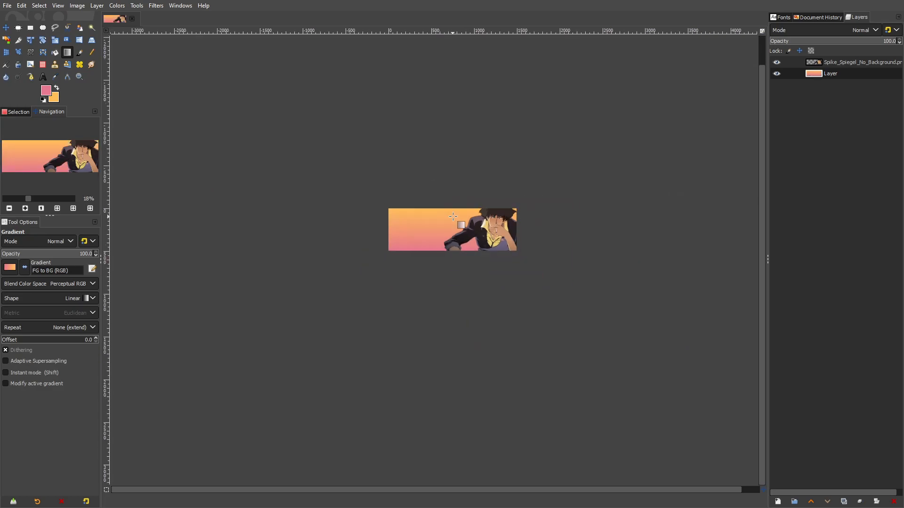
{"action": "scroll", "coordinate": [460, 226], "scroll_direction": "up", "scroll_amount": 5}
{"action": "scroll", "coordinate": [505, 246], "scroll_direction": "up", "scroll_amount": 3}
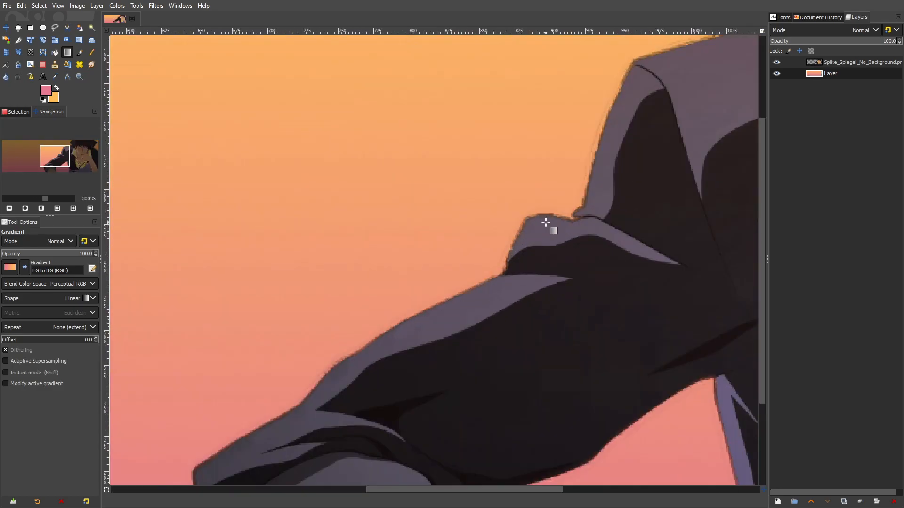
{"action": "scroll", "coordinate": [550, 232], "scroll_direction": "down", "scroll_amount": 5}
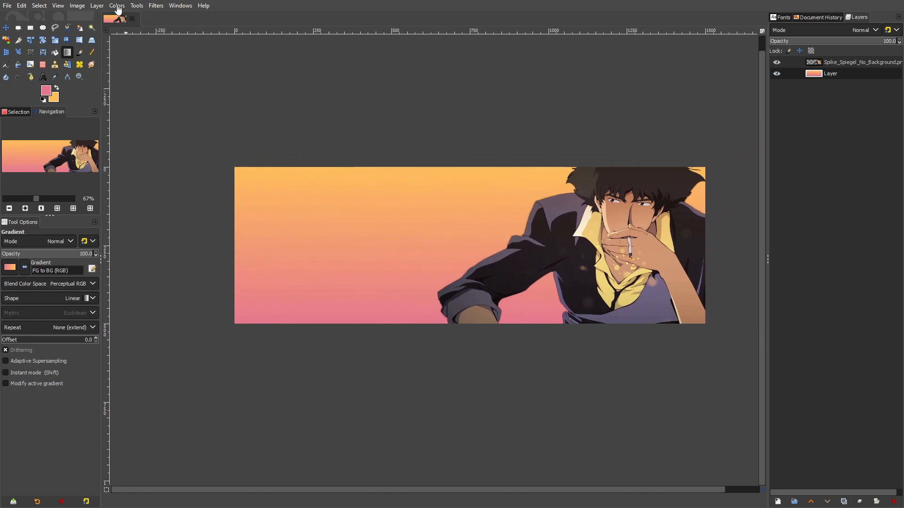
Add a new transparent layer between the character and gradient layers and set the foreground colour to white, ffffff
{"action": "left_click", "coordinate": [99, 19]}
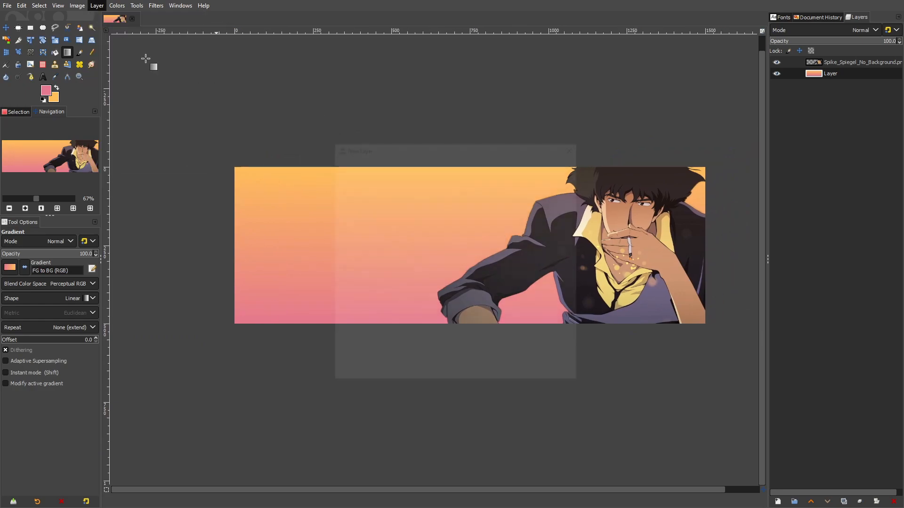
{"action": "left_click", "coordinate": [511, 371]}
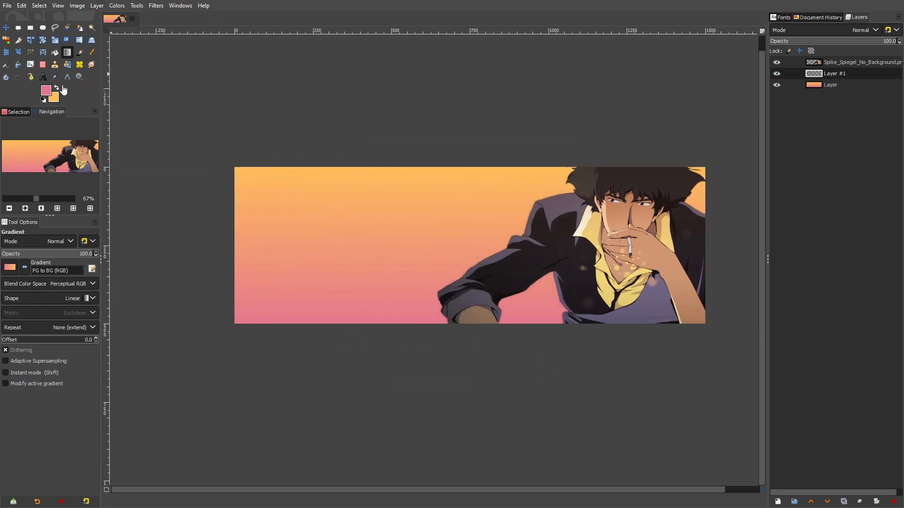
{"action": "left_click", "coordinate": [46, 90]}
{"action": "left_click", "coordinate": [323, 264]}
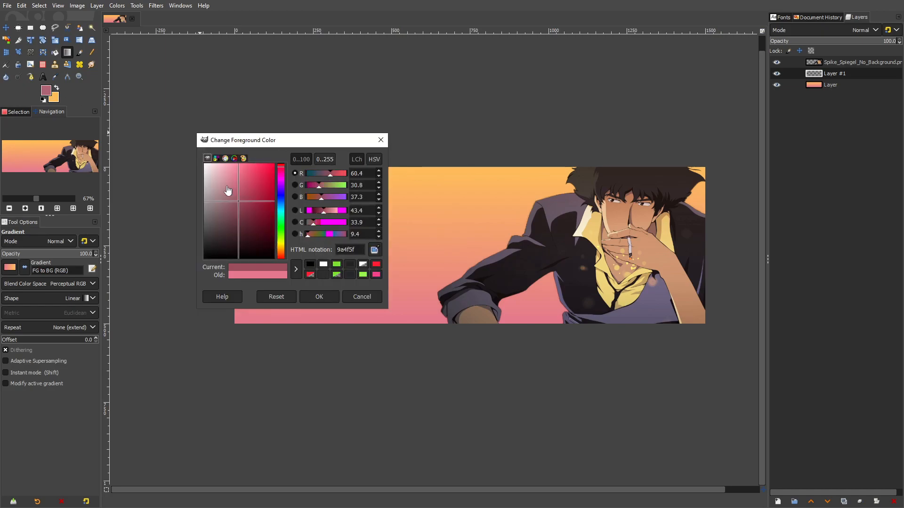
{"action": "left_click", "coordinate": [319, 297]}
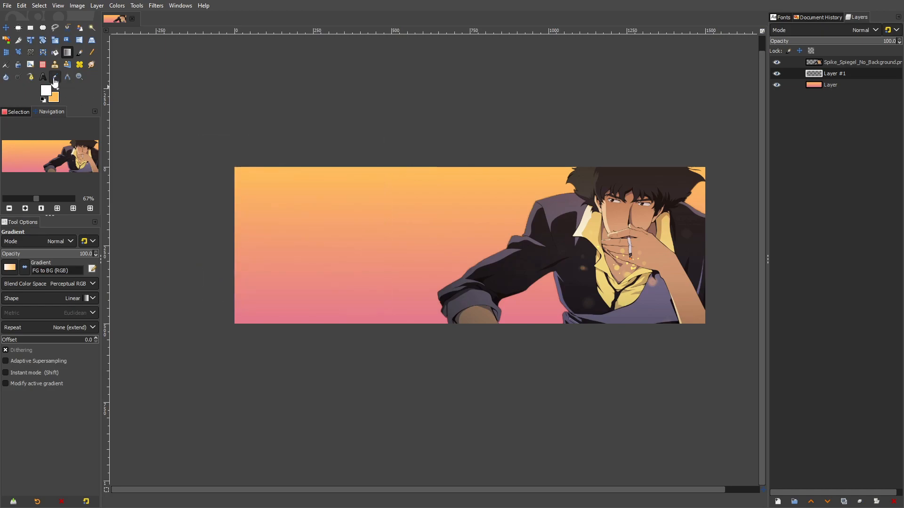
Clear the gradient from the lowest layer and bucket-fill that layer with a muted greyish blue
{"action": "left_click", "coordinate": [827, 85]}
{"action": "key", "text": "Delete"}
{"action": "left_click", "coordinate": [46, 90]}
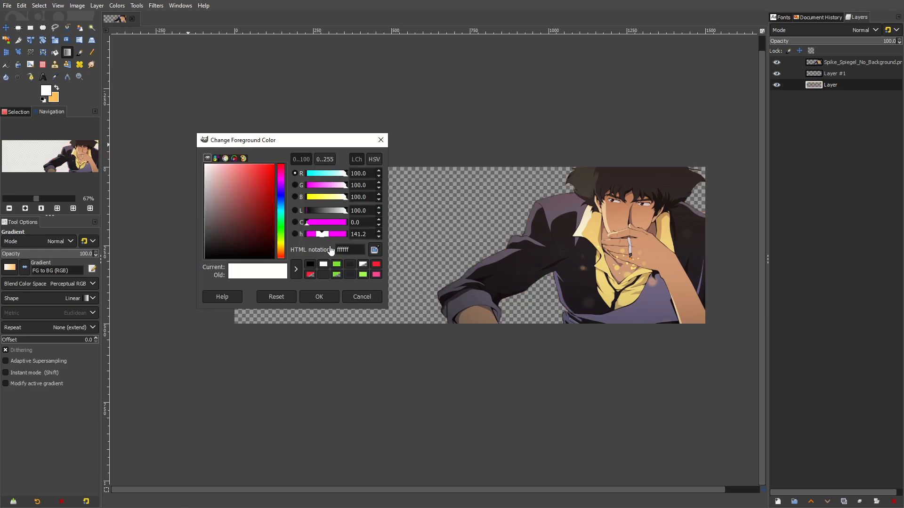
{"action": "left_click_drag", "start_coordinate": [283, 219], "coordinate": [231, 204]}
{"action": "left_click", "coordinate": [334, 297]}
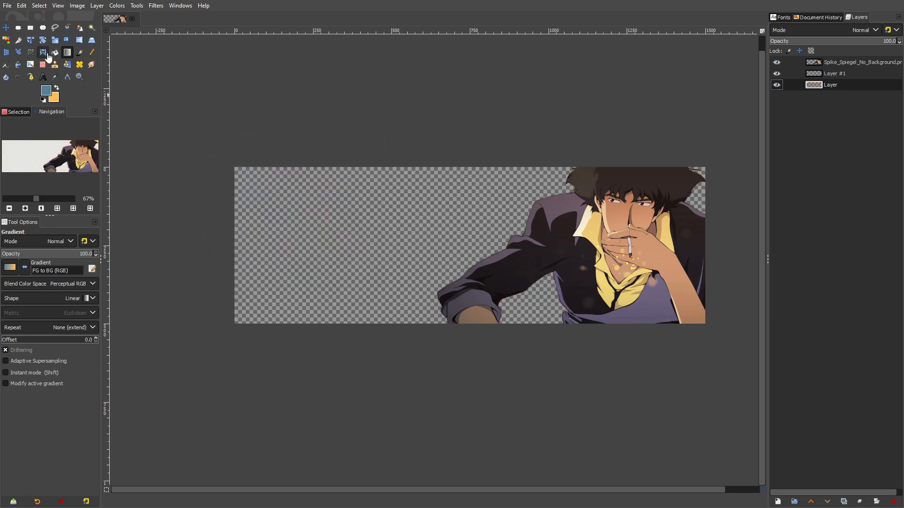
{"action": "left_click", "coordinate": [54, 52]}
{"action": "left_click", "coordinate": [555, 261]}
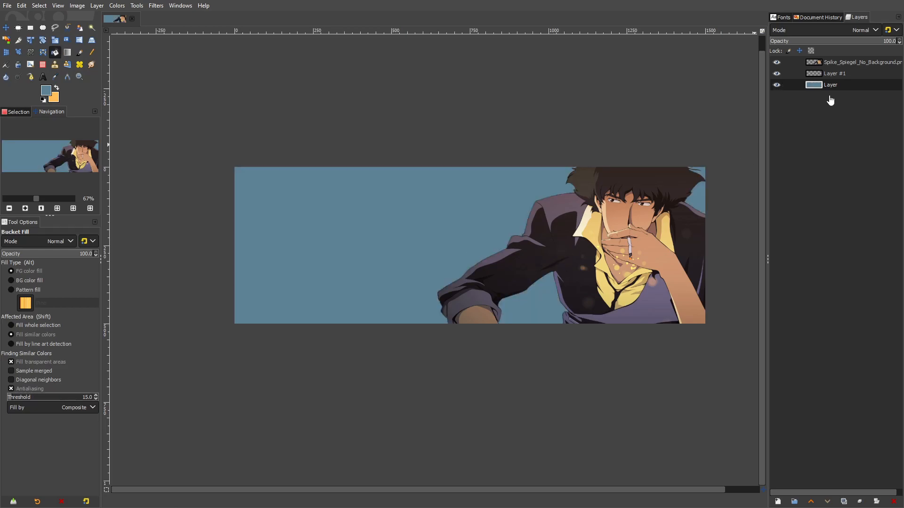
Set up the Paintbrush with the Smoke brush at size 84 and white foreground colour on the empty layer above the blue one
{"action": "left_click", "coordinate": [835, 74]}
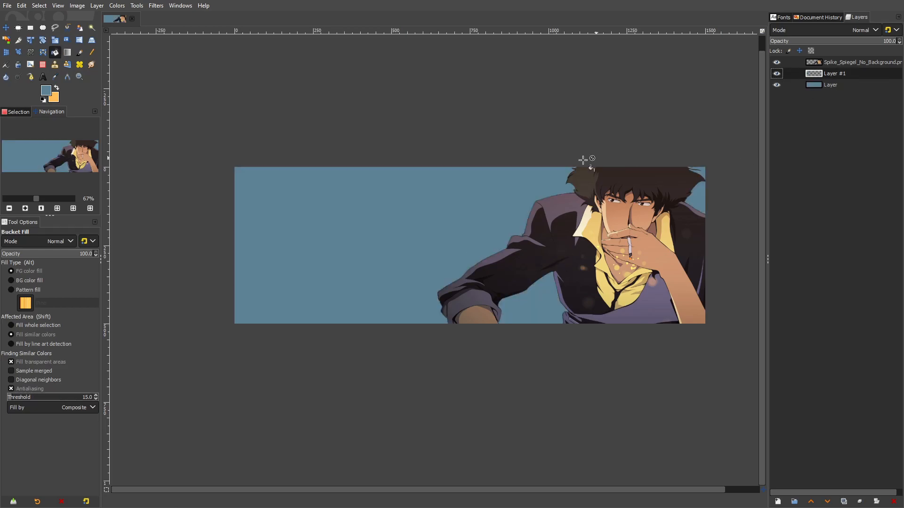
{"action": "left_click", "coordinate": [80, 52]}
{"action": "left_click", "coordinate": [10, 269]}
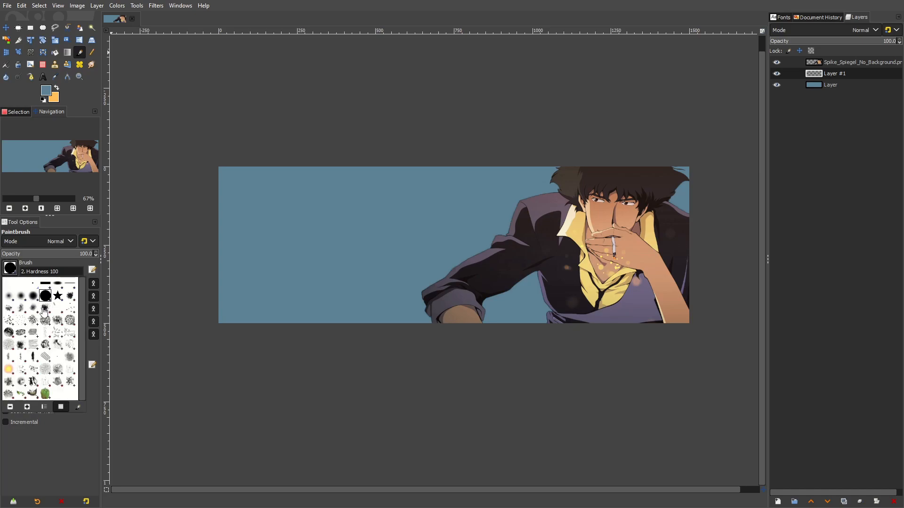
{"action": "double_click", "coordinate": [73, 363]}
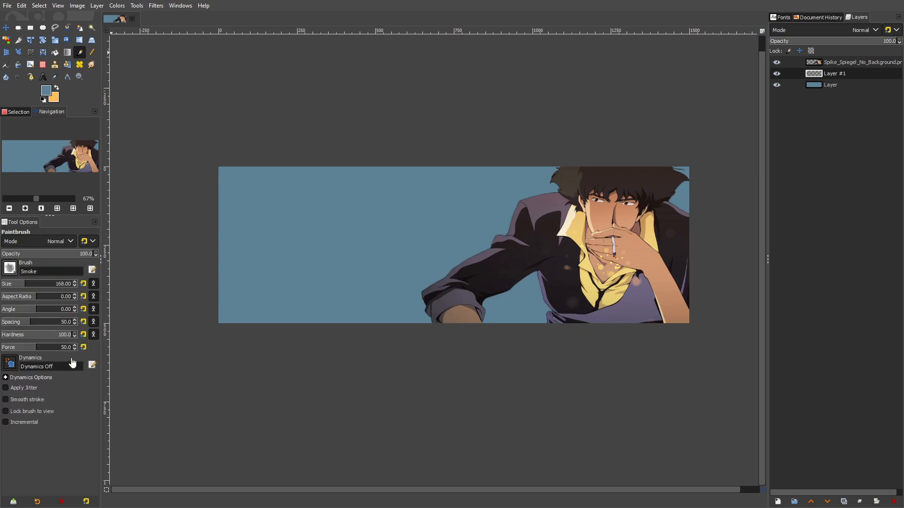
{"action": "left_click", "coordinate": [17, 284]}
{"action": "scroll", "coordinate": [306, 265], "scroll_direction": "up", "scroll_amount": 2}
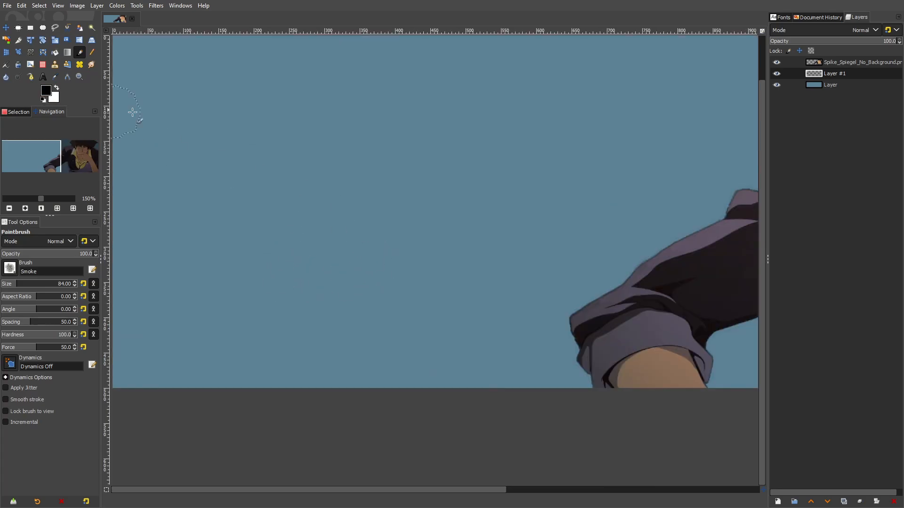
{"action": "left_click", "coordinate": [826, 85]}
{"action": "left_click", "coordinate": [827, 75]}
{"action": "mouse_move", "coordinate": [289, 183]}
{"action": "left_mouse_down"}
{"action": "mouse_move", "coordinate": [315, 200]}
{"action": "mouse_move", "coordinate": [305, 188]}
{"action": "mouse_move", "coordinate": [323, 192]}
{"action": "mouse_move", "coordinate": [342, 173]}
{"action": "mouse_move", "coordinate": [357, 177]}
{"action": "mouse_move", "coordinate": [351, 187]}
{"action": "mouse_move", "coordinate": [445, 197]}
{"action": "left_mouse_up"}
{"action": "scroll", "coordinate": [484, 235], "scroll_direction": "down", "scroll_amount": 1}
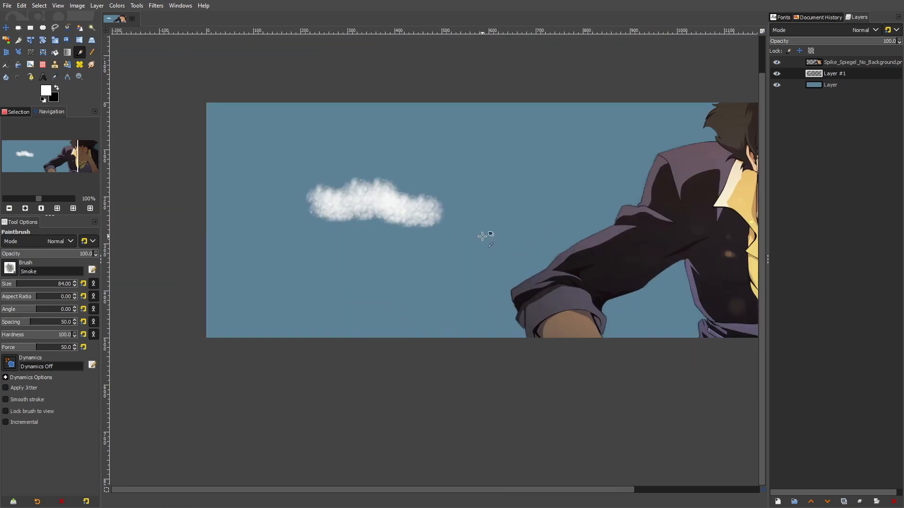
{"action": "scroll", "coordinate": [473, 235], "scroll_direction": "up", "scroll_amount": 1}
{"action": "key", "text": "ctrl+z"}
Paint a white puffy cloud at the banner's left end with the Smoke brush, using size 138 and then size 105
{"action": "left_click_drag", "start_coordinate": [370, 207], "coordinate": [501, 253]}
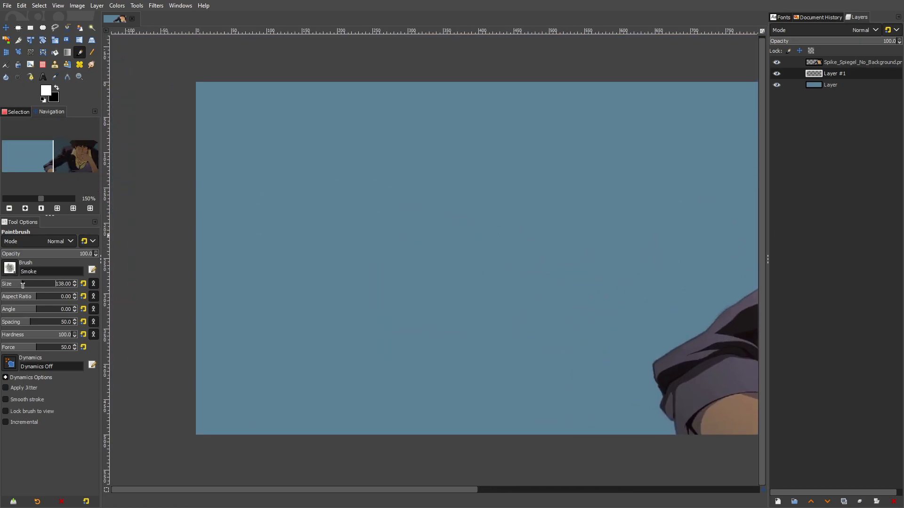
{"action": "left_click_drag", "start_coordinate": [301, 199], "coordinate": [335, 209]}
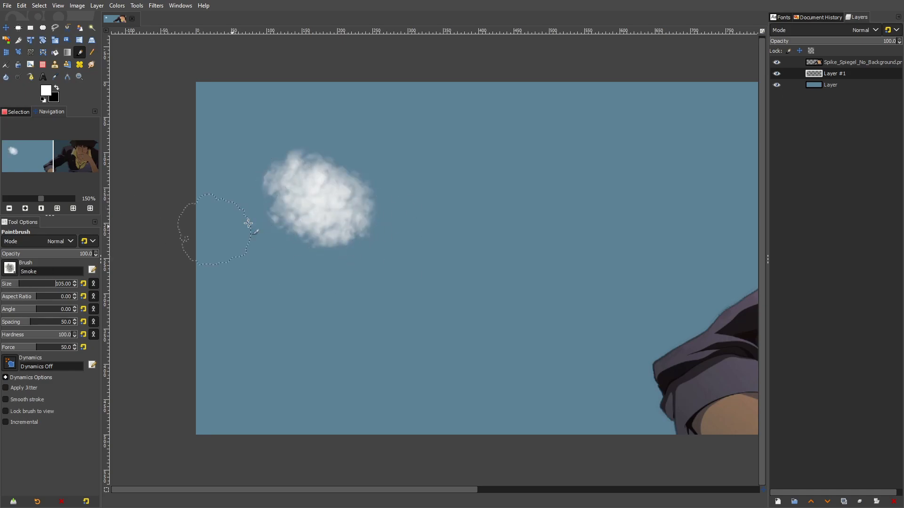
{"action": "left_click", "coordinate": [253, 209]}
{"action": "left_click", "coordinate": [237, 208]}
{"action": "left_click", "coordinate": [319, 227]}
{"action": "left_click", "coordinate": [384, 229]}
{"action": "left_click", "coordinate": [397, 231]}
{"action": "left_click", "coordinate": [455, 239]}
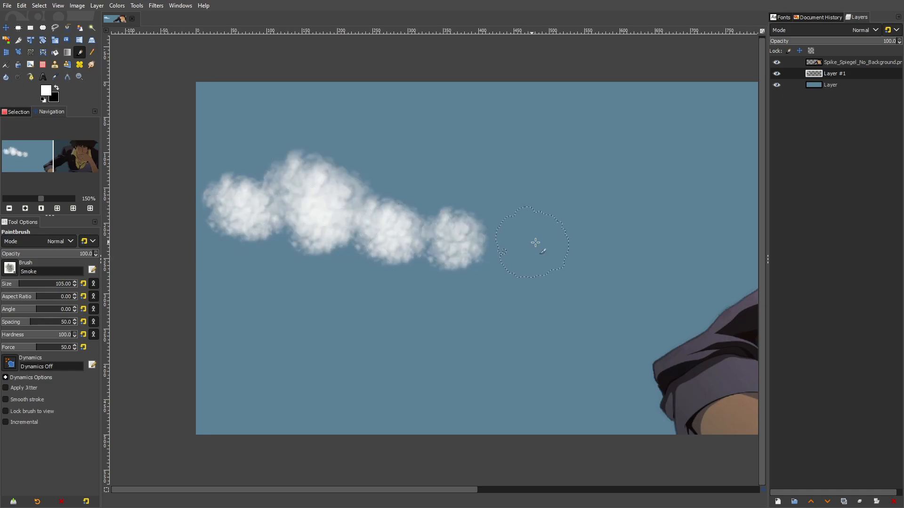
Paint a second white cloud behind the character's shoulder and hair with the Smoke brush at size 105
{"action": "left_click_drag", "start_coordinate": [598, 236], "coordinate": [290, 243]}
{"action": "scroll", "coordinate": [560, 205], "scroll_direction": "down", "scroll_amount": 1}
{"action": "left_click_drag", "start_coordinate": [643, 176], "coordinate": [558, 187]}
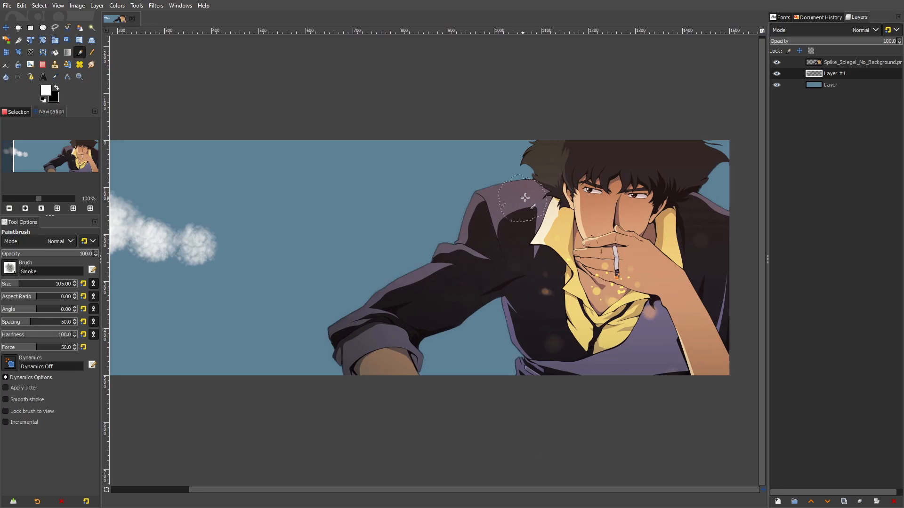
{"action": "left_click", "coordinate": [463, 205]}
{"action": "left_click", "coordinate": [422, 213]}
{"action": "left_click", "coordinate": [462, 206]}
{"action": "left_click", "coordinate": [436, 211]}
{"action": "left_click", "coordinate": [472, 186]}
{"action": "left_click", "coordinate": [500, 176]}
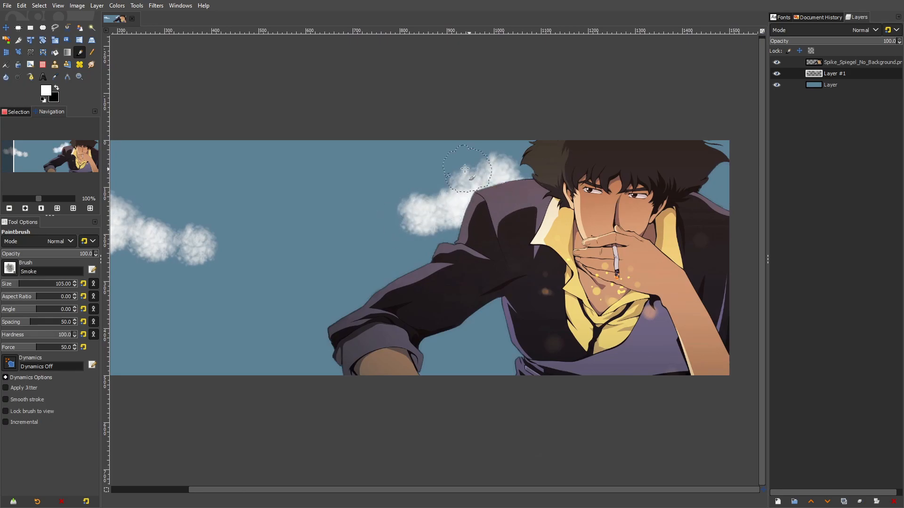
{"action": "left_click", "coordinate": [454, 170]}
{"action": "left_click", "coordinate": [451, 191]}
{"action": "left_click", "coordinate": [520, 173]}
{"action": "left_click", "coordinate": [512, 174]}
{"action": "left_click", "coordinate": [433, 190]}
{"action": "left_click", "coordinate": [417, 202]}
{"action": "left_click", "coordinate": [402, 229]}
Extend the left cloud toward the banner's middle with more white Smoke brush dabs
{"action": "left_click_drag", "start_coordinate": [220, 183], "coordinate": [365, 191]}
{"action": "left_click_drag", "start_coordinate": [207, 125], "coordinate": [368, 143]}
{"action": "left_click", "coordinate": [384, 262]}
{"action": "left_click", "coordinate": [416, 266]}
{"action": "left_click", "coordinate": [464, 274]}
{"action": "left_click", "coordinate": [490, 277]}
{"action": "left_click", "coordinate": [531, 281]}
{"action": "left_click_drag", "start_coordinate": [362, 228], "coordinate": [294, 211]}
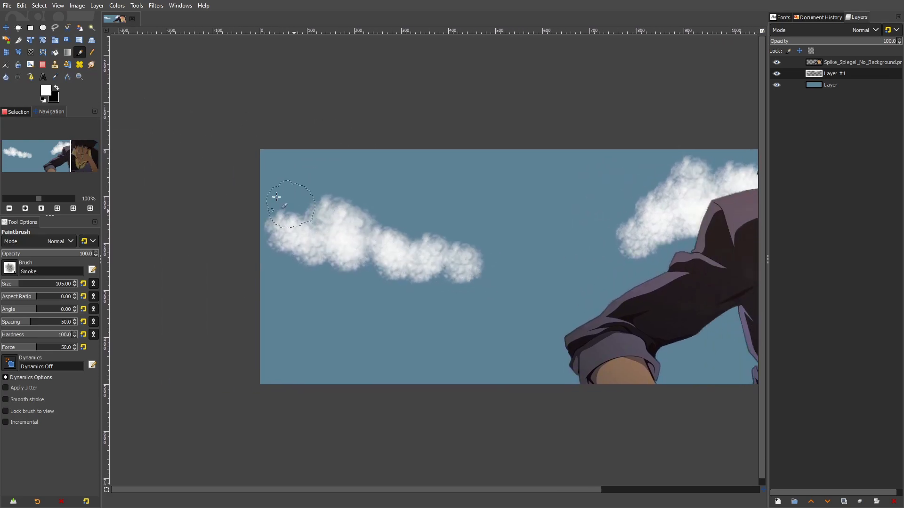
Stretch both clouds into flowing, wispy shapes using Warp Transform in Move pixels mode at size 129.08
{"action": "left_click", "coordinate": [34, 57]}
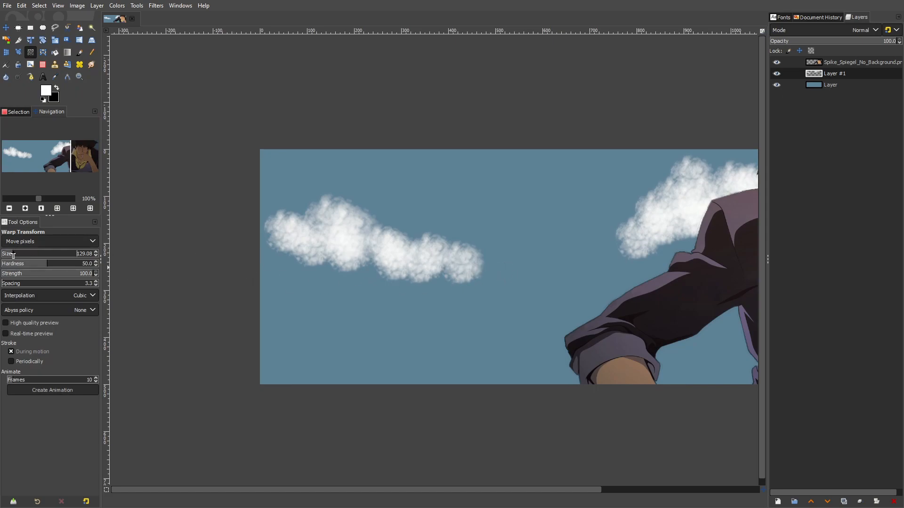
{"action": "mouse_move", "coordinate": [428, 261]}
{"action": "left_mouse_down"}
{"action": "mouse_move", "coordinate": [442, 274]}
{"action": "mouse_move", "coordinate": [489, 273]}
{"action": "mouse_move", "coordinate": [480, 250]}
{"action": "mouse_move", "coordinate": [424, 248]}
{"action": "mouse_move", "coordinate": [399, 222]}
{"action": "mouse_move", "coordinate": [384, 237]}
{"action": "mouse_move", "coordinate": [388, 203]}
{"action": "mouse_move", "coordinate": [381, 213]}
{"action": "mouse_move", "coordinate": [349, 205]}
{"action": "mouse_move", "coordinate": [330, 213]}
{"action": "mouse_move", "coordinate": [323, 189]}
{"action": "mouse_move", "coordinate": [305, 206]}
{"action": "mouse_move", "coordinate": [276, 196]}
{"action": "mouse_move", "coordinate": [270, 211]}
{"action": "mouse_move", "coordinate": [290, 231]}
{"action": "mouse_move", "coordinate": [267, 234]}
{"action": "mouse_move", "coordinate": [282, 264]}
{"action": "mouse_move", "coordinate": [321, 251]}
{"action": "mouse_move", "coordinate": [275, 252]}
{"action": "mouse_move", "coordinate": [270, 261]}
{"action": "mouse_move", "coordinate": [310, 273]}
{"action": "mouse_move", "coordinate": [350, 265]}
{"action": "mouse_move", "coordinate": [377, 277]}
{"action": "mouse_move", "coordinate": [407, 270]}
{"action": "mouse_move", "coordinate": [468, 285]}
{"action": "mouse_move", "coordinate": [453, 282]}
{"action": "mouse_move", "coordinate": [458, 272]}
{"action": "mouse_move", "coordinate": [496, 286]}
{"action": "mouse_move", "coordinate": [467, 259]}
{"action": "mouse_move", "coordinate": [502, 259]}
{"action": "mouse_move", "coordinate": [475, 259]}
{"action": "mouse_move", "coordinate": [544, 282]}
{"action": "mouse_move", "coordinate": [575, 318]}
{"action": "mouse_move", "coordinate": [610, 299]}
{"action": "mouse_move", "coordinate": [555, 324]}
{"action": "mouse_move", "coordinate": [568, 298]}
{"action": "mouse_move", "coordinate": [534, 323]}
{"action": "mouse_move", "coordinate": [561, 308]}
{"action": "mouse_move", "coordinate": [501, 313]}
{"action": "mouse_move", "coordinate": [357, 296]}
{"action": "left_mouse_up"}
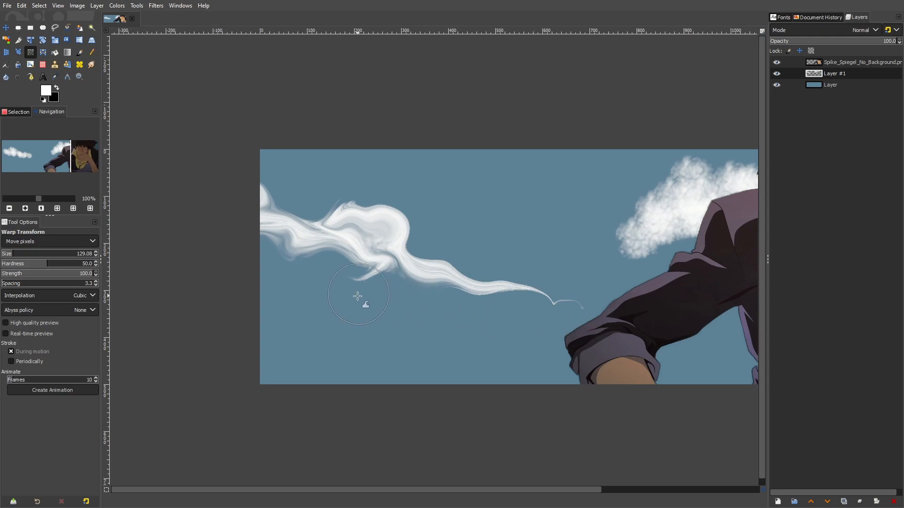
{"action": "mouse_move", "coordinate": [677, 208]}
{"action": "left_mouse_down"}
{"action": "mouse_move", "coordinate": [464, 202]}
{"action": "mouse_move", "coordinate": [489, 168]}
{"action": "mouse_move", "coordinate": [463, 189]}
{"action": "mouse_move", "coordinate": [389, 204]}
{"action": "mouse_move", "coordinate": [424, 207]}
{"action": "mouse_move", "coordinate": [415, 226]}
{"action": "mouse_move", "coordinate": [421, 216]}
{"action": "mouse_move", "coordinate": [434, 238]}
{"action": "mouse_move", "coordinate": [362, 237]}
{"action": "mouse_move", "coordinate": [343, 214]}
{"action": "left_mouse_up"}
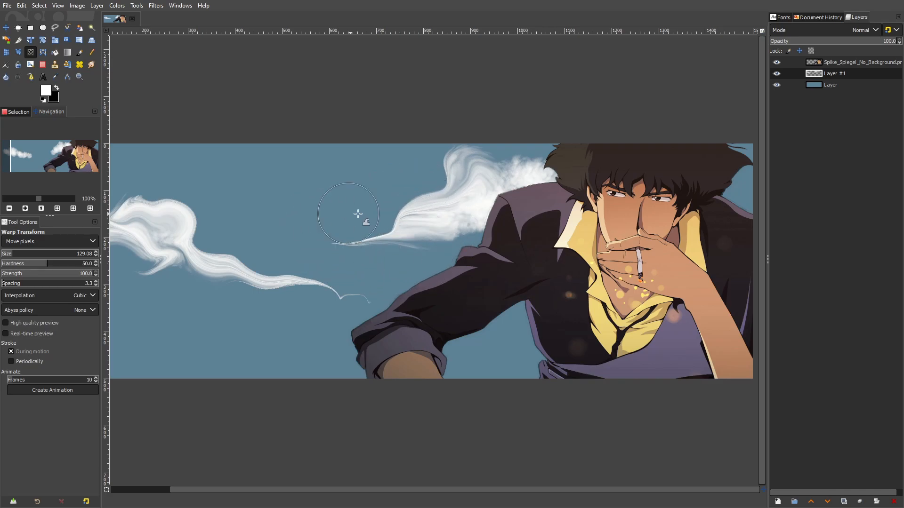
{"action": "mouse_move", "coordinate": [513, 189]}
{"action": "left_mouse_down"}
{"action": "mouse_move", "coordinate": [542, 162]}
{"action": "mouse_move", "coordinate": [518, 162]}
{"action": "mouse_move", "coordinate": [547, 166]}
{"action": "mouse_move", "coordinate": [520, 129]}
{"action": "mouse_move", "coordinate": [505, 153]}
{"action": "mouse_move", "coordinate": [544, 159]}
{"action": "left_mouse_up"}
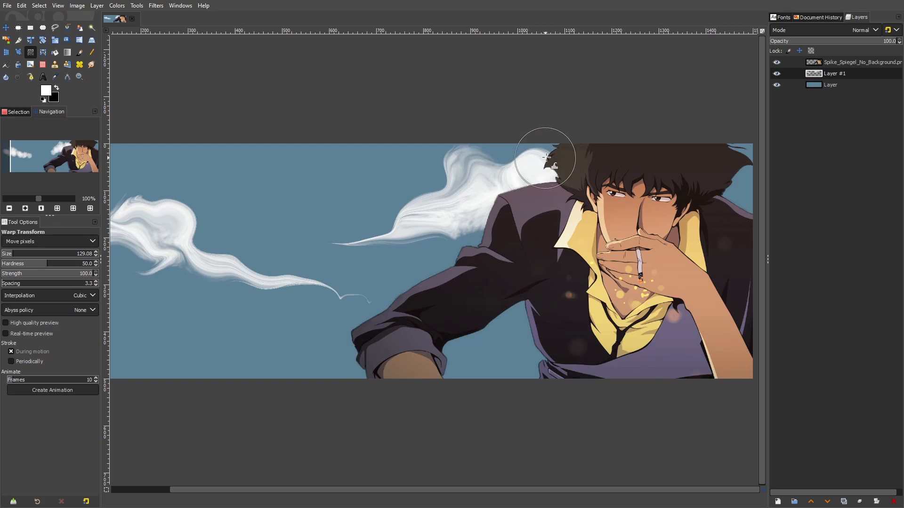
{"action": "scroll", "coordinate": [457, 230], "scroll_direction": "down", "scroll_amount": 3}
{"action": "scroll", "coordinate": [457, 230], "scroll_direction": "up", "scroll_amount": 2}
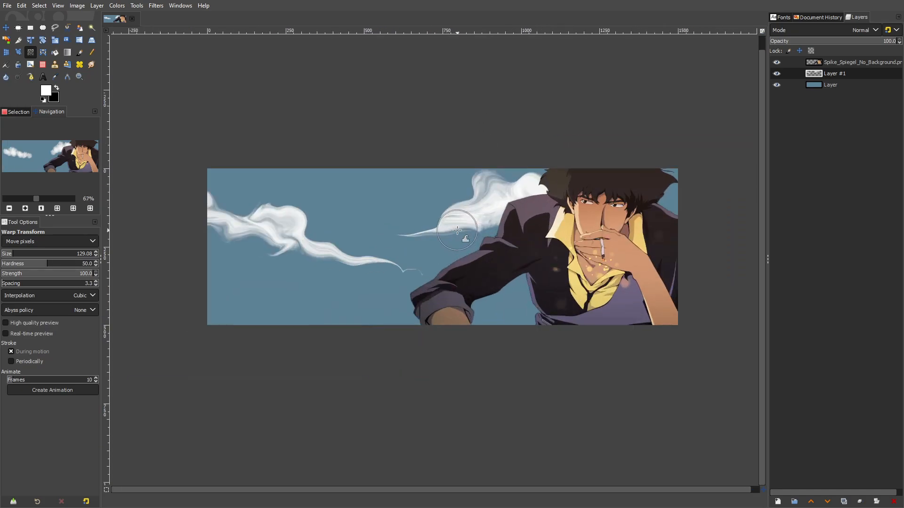
{"action": "left_click", "coordinate": [6, 27]}
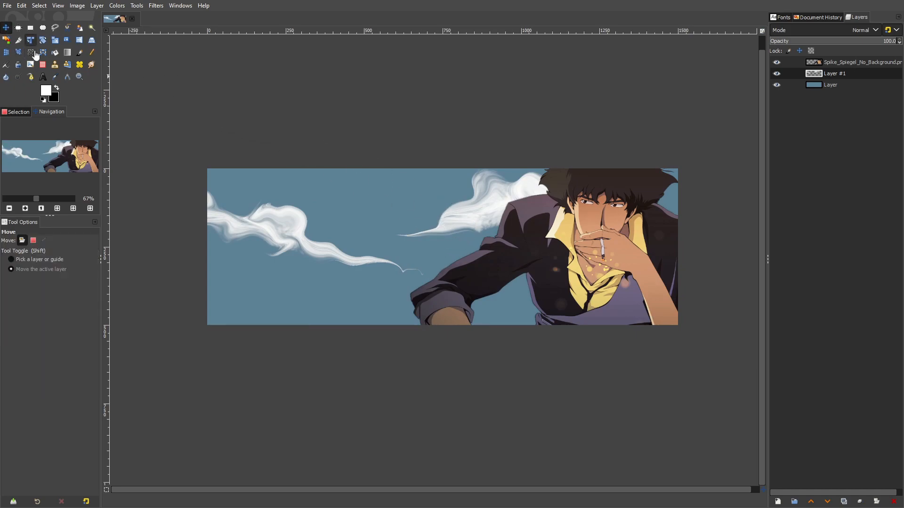
Apply a Gaussian Blur of 2.72 in X and Y to the cloud layer
{"action": "scroll", "coordinate": [334, 208], "scroll_direction": "up", "scroll_amount": 1}
{"action": "scroll", "coordinate": [334, 207], "scroll_direction": "up", "scroll_amount": 1}
{"action": "left_click", "coordinate": [156, 5]}
{"action": "mouse_move", "coordinate": [187, 57]}
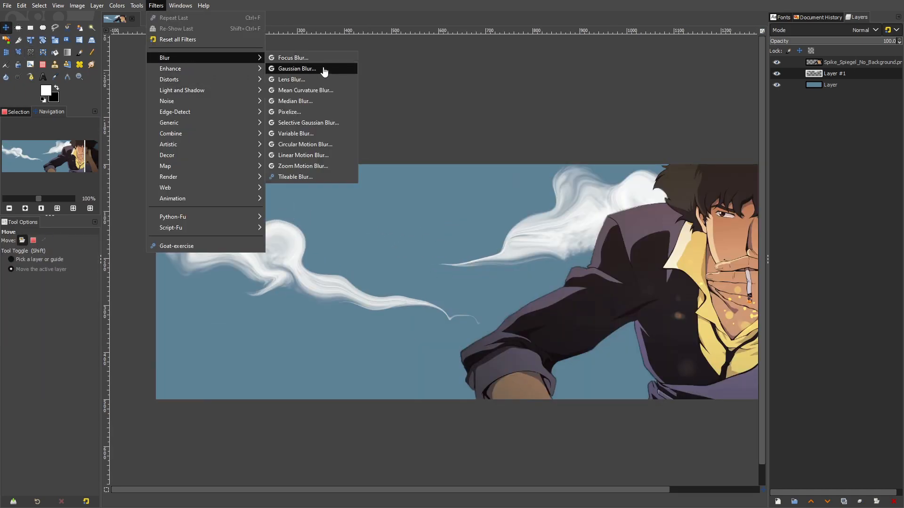
{"action": "left_click", "coordinate": [301, 67]}
{"action": "left_click_drag", "start_coordinate": [61, 163], "coordinate": [56, 163]}
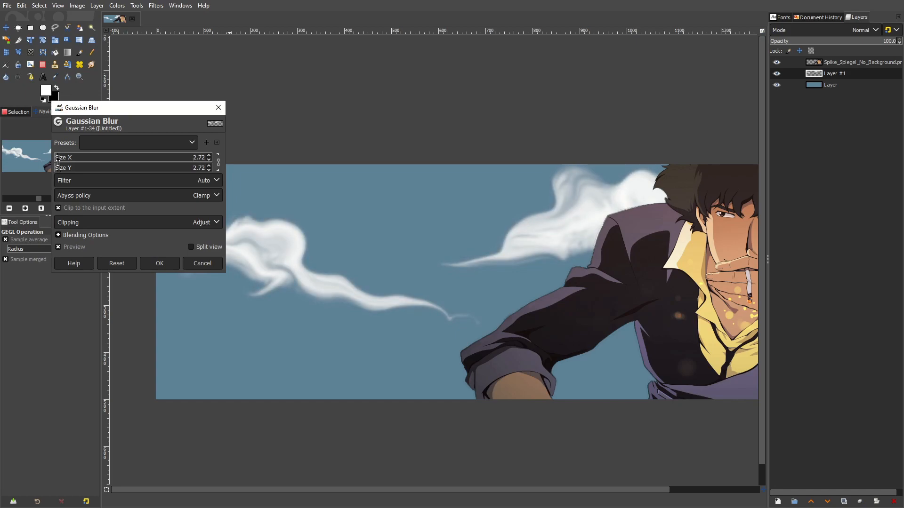
{"action": "left_click_drag", "start_coordinate": [354, 192], "coordinate": [449, 196]}
{"action": "left_click", "coordinate": [165, 263]}
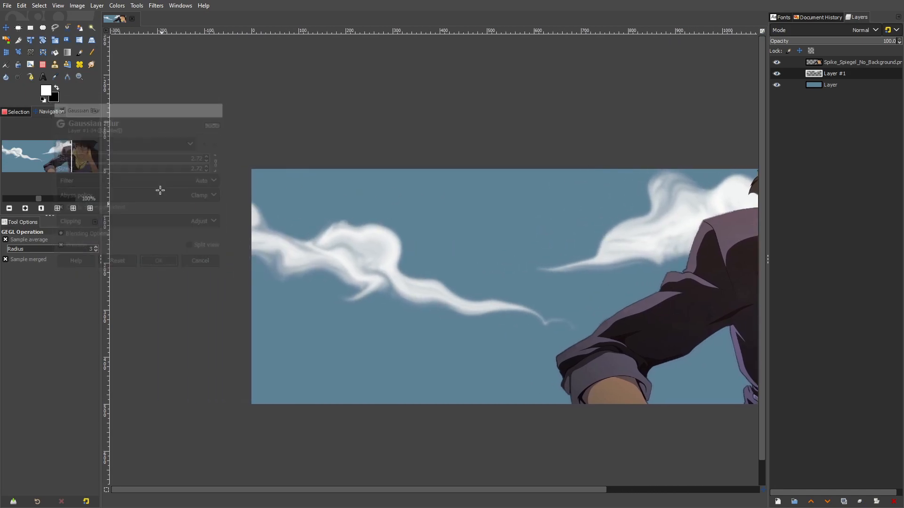
Apply the Gaussian Blur to the cloud layer a second time
{"action": "left_click", "coordinate": [156, 5]}
{"action": "left_click", "coordinate": [527, 108]}
{"action": "scroll", "coordinate": [568, 233], "scroll_direction": "down", "scroll_amount": 2}
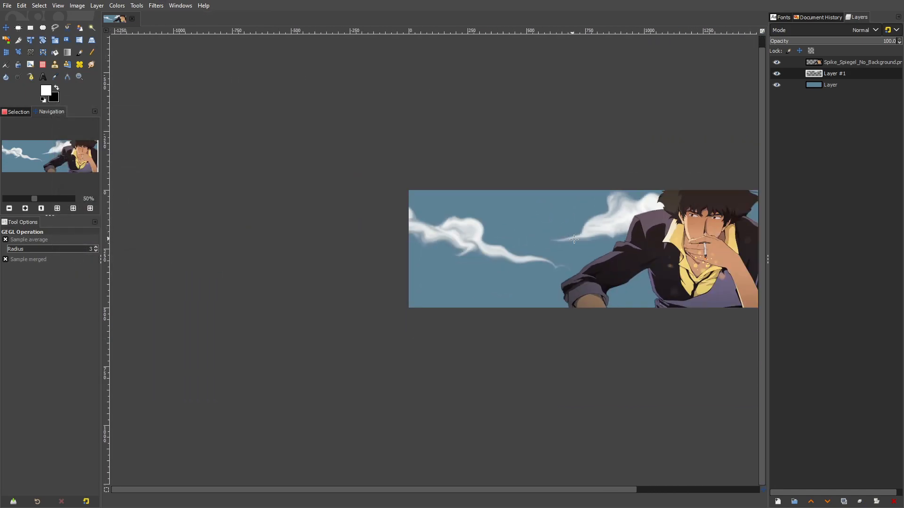
{"action": "left_click_drag", "start_coordinate": [586, 235], "coordinate": [413, 246]}
{"action": "scroll", "coordinate": [421, 244], "scroll_direction": "up", "scroll_amount": 2}
{"action": "key", "text": "ctrl+shift+f"}
{"action": "left_click", "coordinate": [162, 263]}
Move the cloud layer down so the clouds sit lower in the banner, partly behind the character's arm
{"action": "left_click", "coordinate": [6, 27]}
{"action": "left_click_drag", "start_coordinate": [276, 258], "coordinate": [274, 325]}
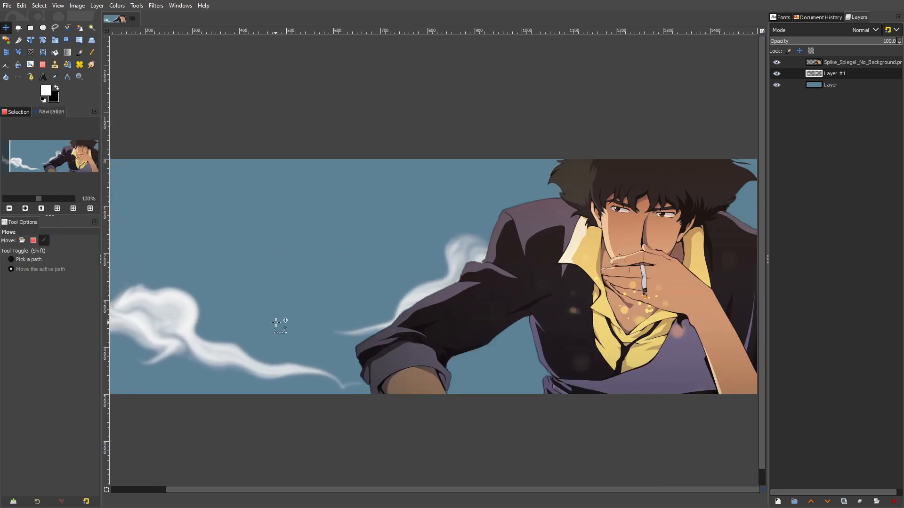
Undo the last changes to the cloud layer's placement and move the clouds slightly higher in the banner
{"action": "scroll", "coordinate": [452, 309], "scroll_direction": "down", "scroll_amount": 2}
{"action": "scroll", "coordinate": [399, 314], "scroll_direction": "up", "scroll_amount": 1}
{"action": "key", "text": "ctrl+z"}
{"action": "key", "text": "ctrl+z"}
{"action": "left_click_drag", "start_coordinate": [425, 276], "coordinate": [433, 335]}
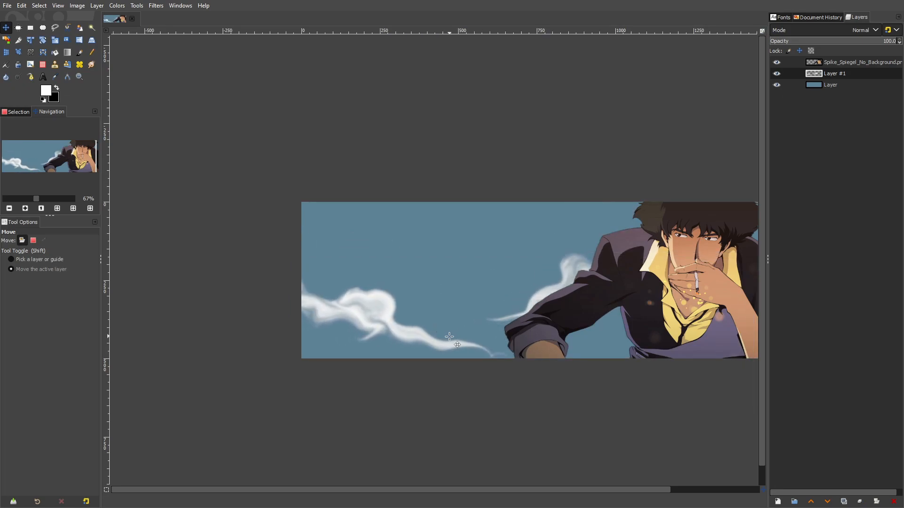
{"action": "left_click_drag", "start_coordinate": [450, 339], "coordinate": [459, 332]}
{"action": "left_click_drag", "start_coordinate": [519, 319], "coordinate": [460, 320]}
{"action": "scroll", "coordinate": [460, 320], "scroll_direction": "down", "scroll_amount": 2}
{"action": "scroll", "coordinate": [460, 319], "scroll_direction": "up", "scroll_amount": 2}
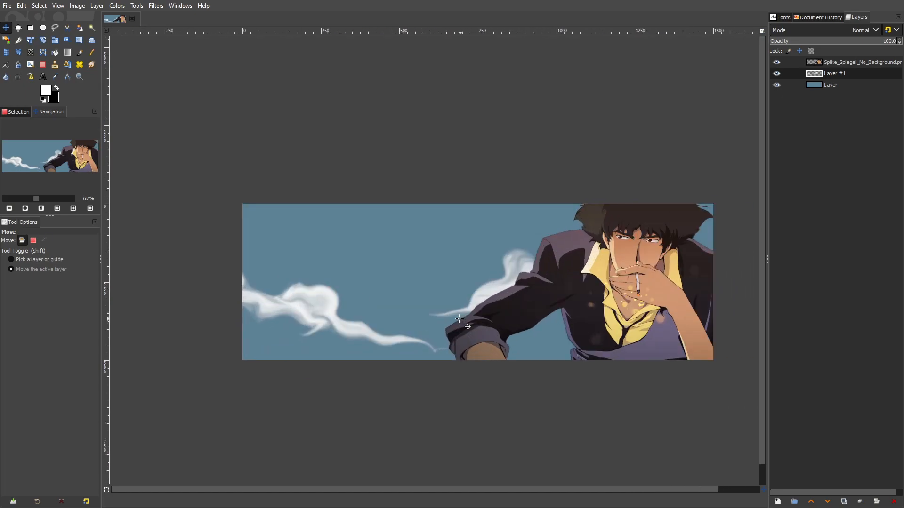
Add the white text TUTSBYKAI in a text box over the sky, starting near the banner's upper-left corner
{"action": "left_click", "coordinate": [43, 77]}
{"action": "left_click_drag", "start_coordinate": [246, 204], "coordinate": [558, 320]}
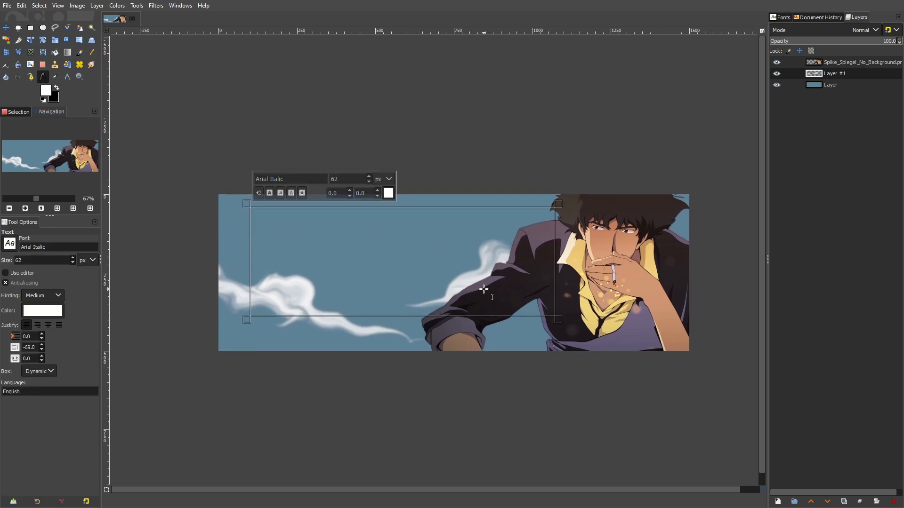
{"action": "type", "text": "TUT"}
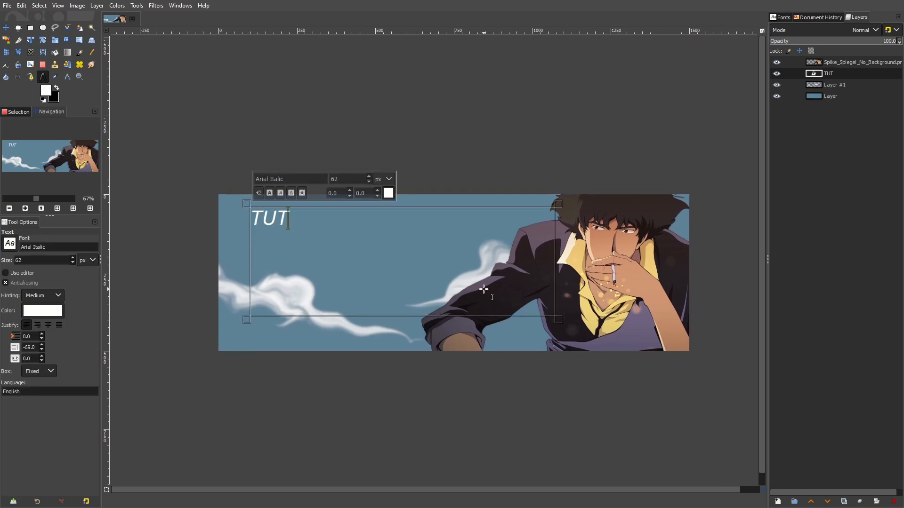
{"action": "type", "text": "SBYKAI"}
{"action": "double_click", "coordinate": [557, 319]}
Select the whole title and enlarge its font size to 138 px
{"action": "key", "text": "ctrl+a"}
{"action": "left_click", "coordinate": [370, 175]}
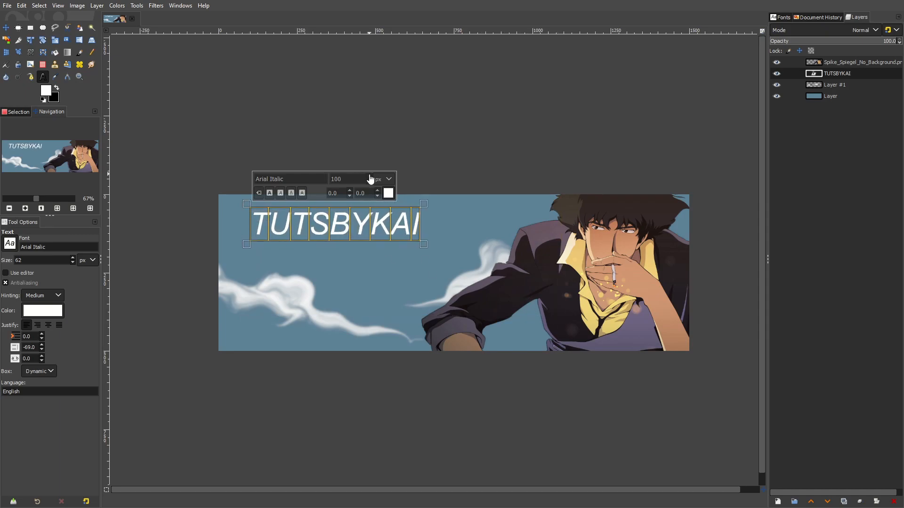
{"action": "left_click", "coordinate": [369, 176]}
{"action": "left_click", "coordinate": [369, 177]}
{"action": "left_click", "coordinate": [369, 176]}
{"action": "left_click", "coordinate": [369, 176]}
{"action": "left_click", "coordinate": [369, 176]}
{"action": "left_click", "coordinate": [370, 176]}
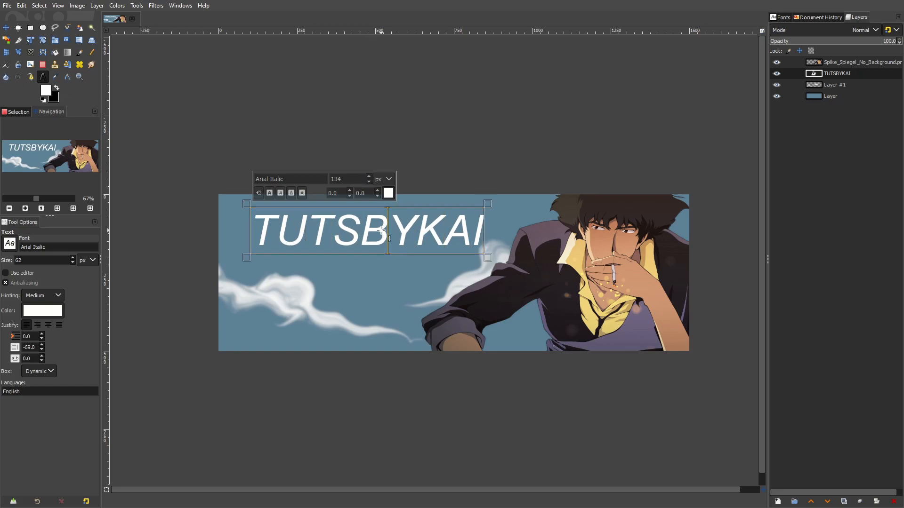
{"action": "left_click", "coordinate": [370, 176]}
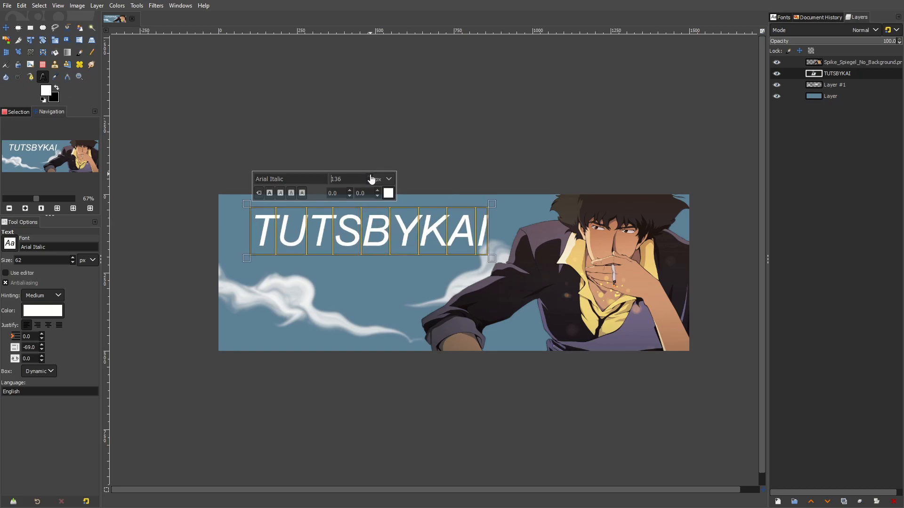
Browse the available fonts and change the title's font to Noto Sans Bold
{"action": "left_click", "coordinate": [13, 248]}
{"action": "scroll", "coordinate": [82, 268], "scroll_direction": "up", "scroll_amount": 5}
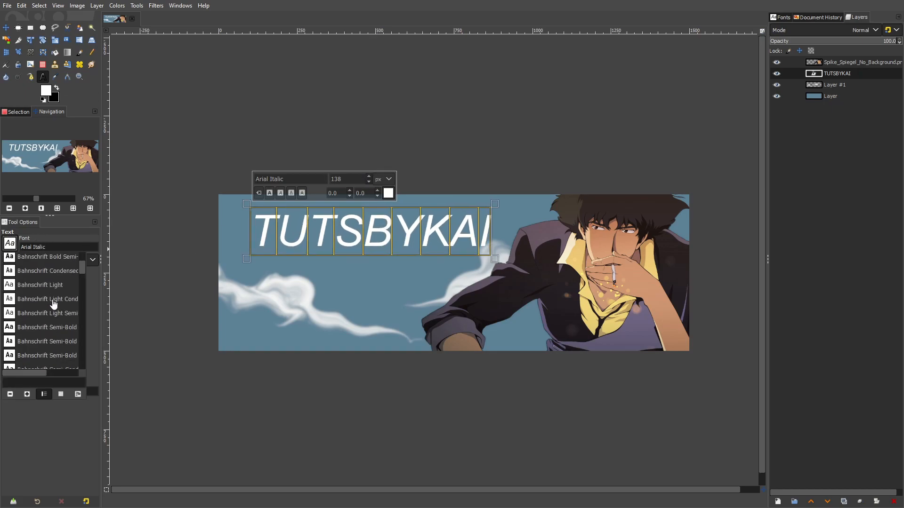
{"action": "left_click_drag", "start_coordinate": [82, 269], "coordinate": [83, 260]}
{"action": "scroll", "coordinate": [72, 275], "scroll_direction": "down", "scroll_amount": 10}
{"action": "scroll", "coordinate": [81, 310], "scroll_direction": "down", "scroll_amount": 20}
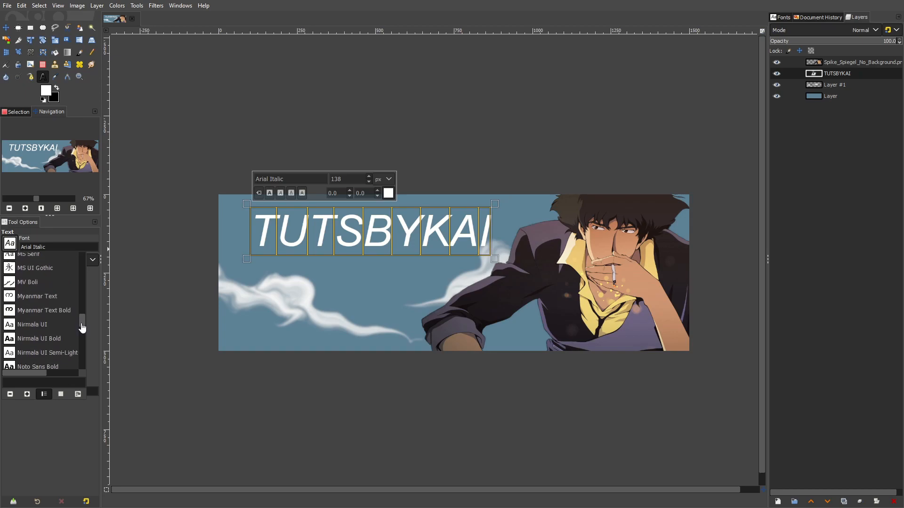
{"action": "mouse_move", "coordinate": [82, 327]}
{"action": "left_mouse_down"}
{"action": "mouse_move", "coordinate": [82, 308]}
{"action": "mouse_move", "coordinate": [84, 329]}
{"action": "left_mouse_up"}
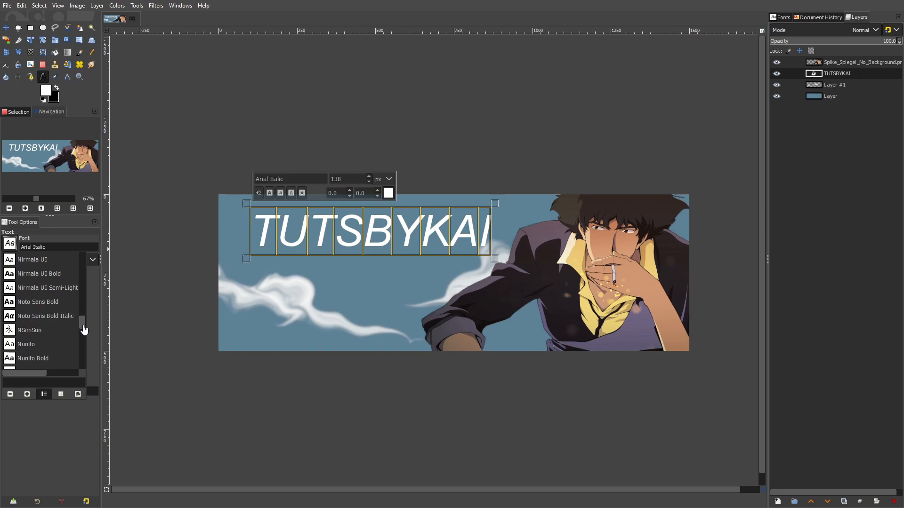
{"action": "scroll", "coordinate": [62, 333], "scroll_direction": "up", "scroll_amount": 1}
{"action": "left_click", "coordinate": [62, 322]}
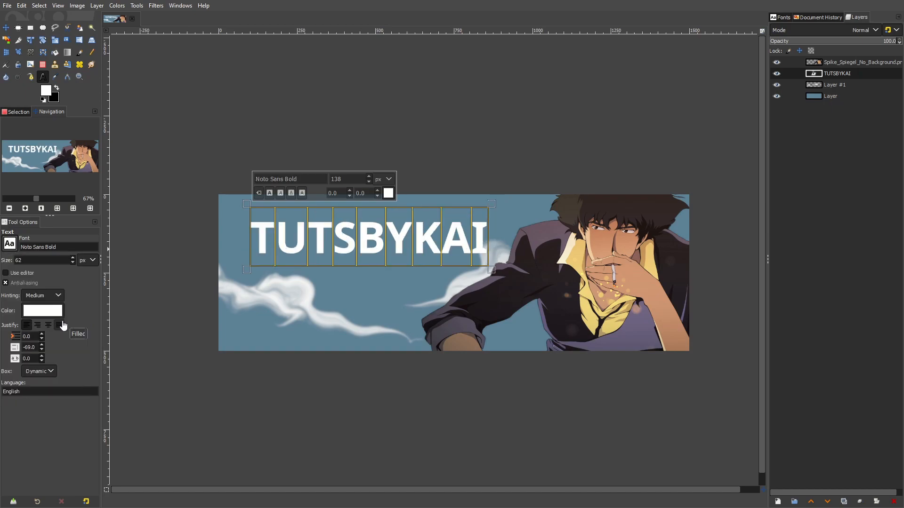
Change the title's font to Nunito Heavy and set its size to 100 px
{"action": "left_click", "coordinate": [10, 244]}
{"action": "scroll", "coordinate": [39, 288], "scroll_direction": "down", "scroll_amount": 1}
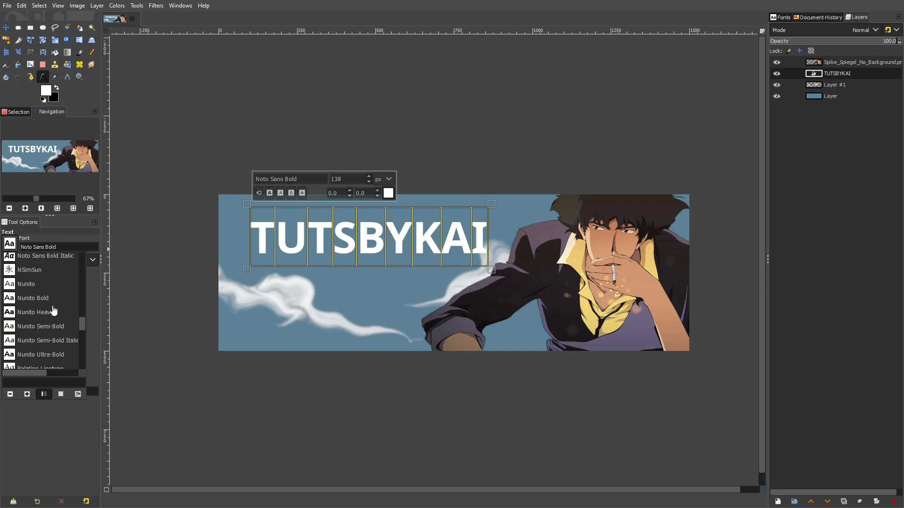
{"action": "left_click", "coordinate": [56, 315]}
{"action": "left_click", "coordinate": [9, 243]}
{"action": "scroll", "coordinate": [84, 335], "scroll_direction": "down", "scroll_amount": 2}
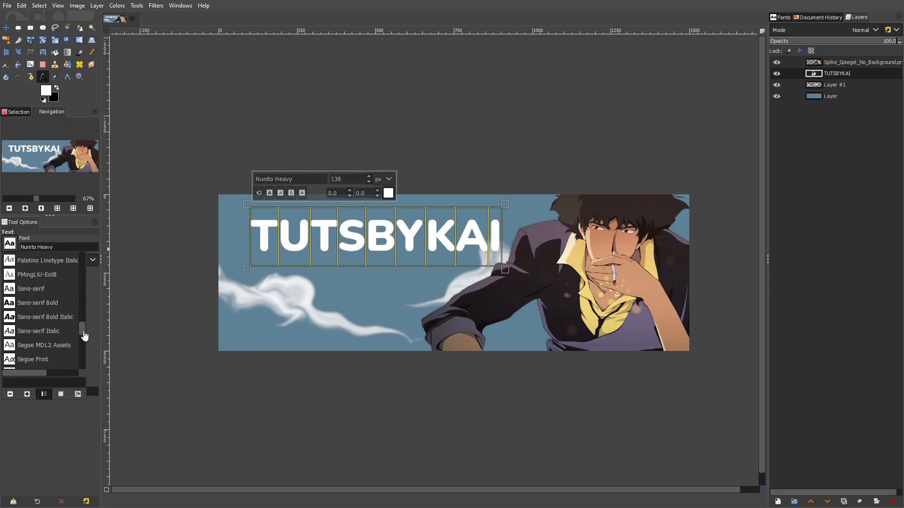
{"action": "left_click", "coordinate": [415, 253]}
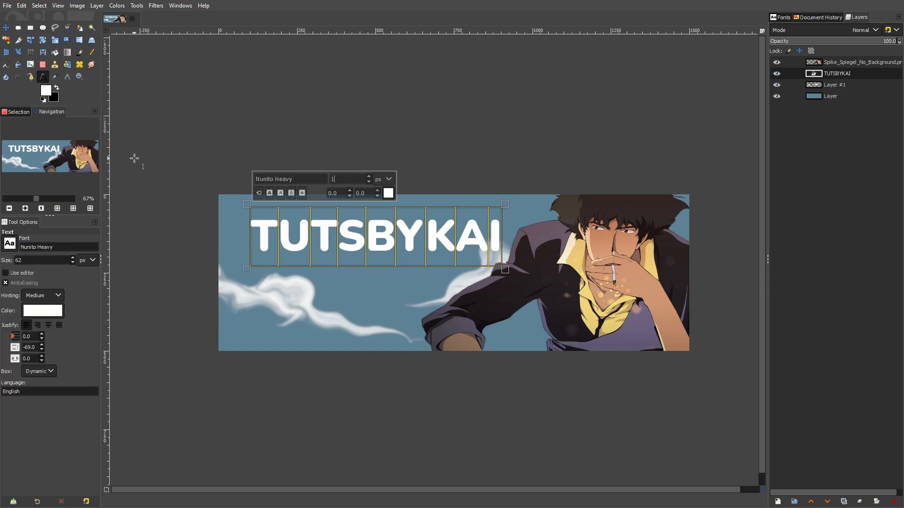
{"action": "key", "text": "Return"}
Try the title at 80 px with a kerning of 16, and undo both changes
{"action": "left_click_drag", "start_coordinate": [252, 230], "coordinate": [431, 226]}
{"action": "left_click", "coordinate": [343, 219]}
{"action": "key", "text": "ctrl+a"}
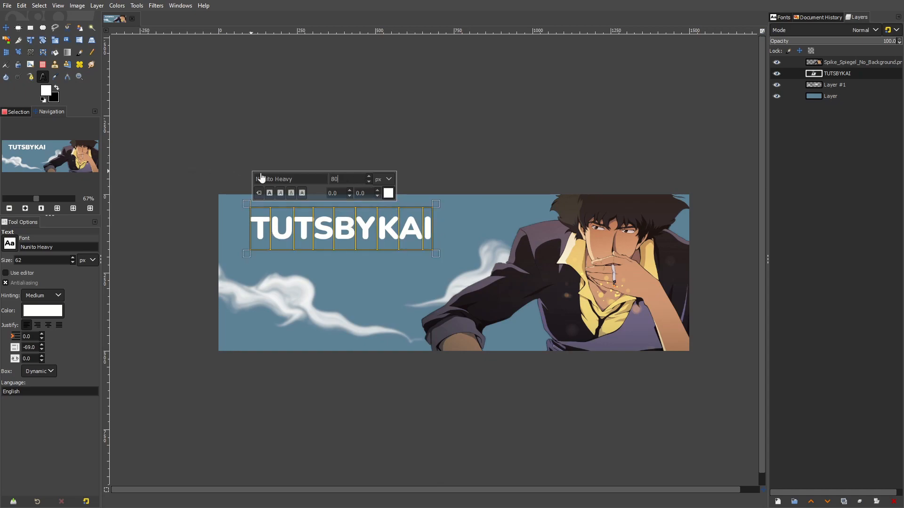
{"action": "type", "text": "80"}
{"action": "key", "text": "Return"}
{"action": "scroll", "coordinate": [377, 193], "scroll_direction": "up", "scroll_amount": 16}
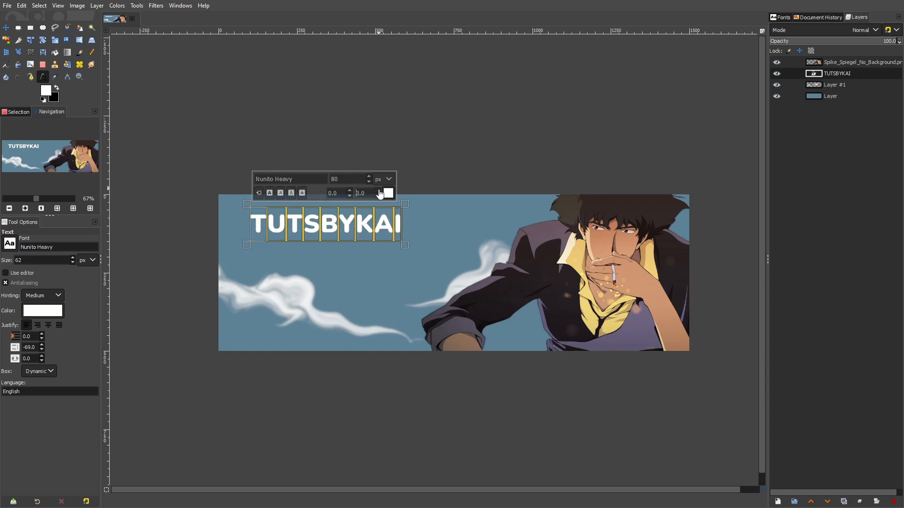
{"action": "left_click", "coordinate": [300, 225]}
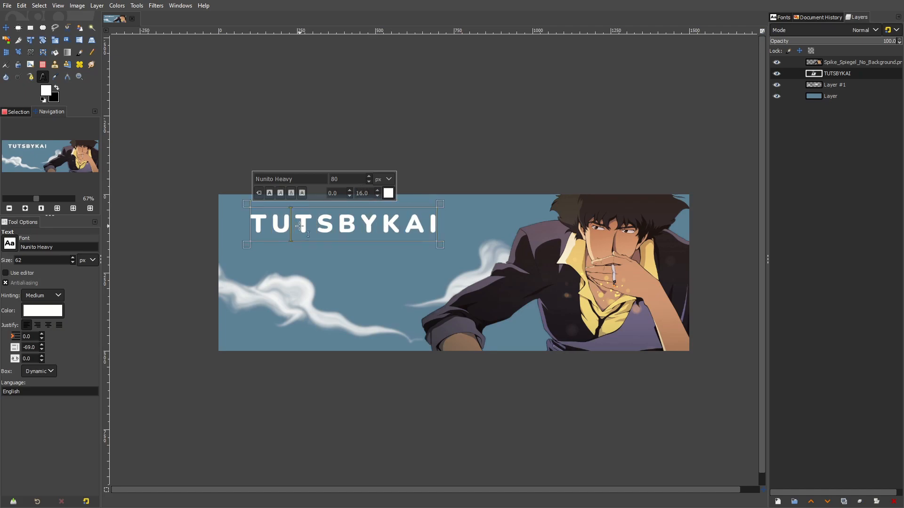
{"action": "key", "text": "ctrl+z"}
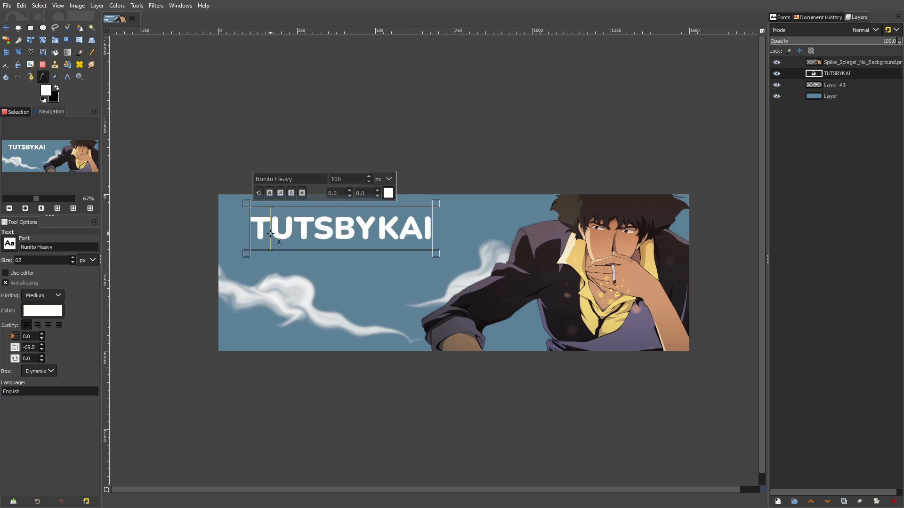
Widen the kerning of the title's letters after the first T to 30
{"action": "left_click_drag", "start_coordinate": [278, 232], "coordinate": [485, 235]}
{"action": "scroll", "coordinate": [379, 194], "scroll_direction": "up", "scroll_amount": 20}
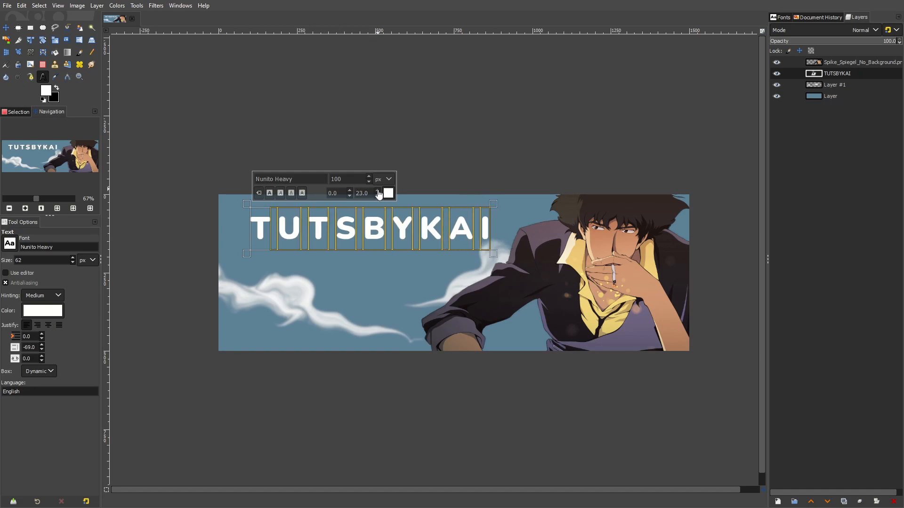
{"action": "scroll", "coordinate": [379, 194], "scroll_direction": "up", "scroll_amount": 1}
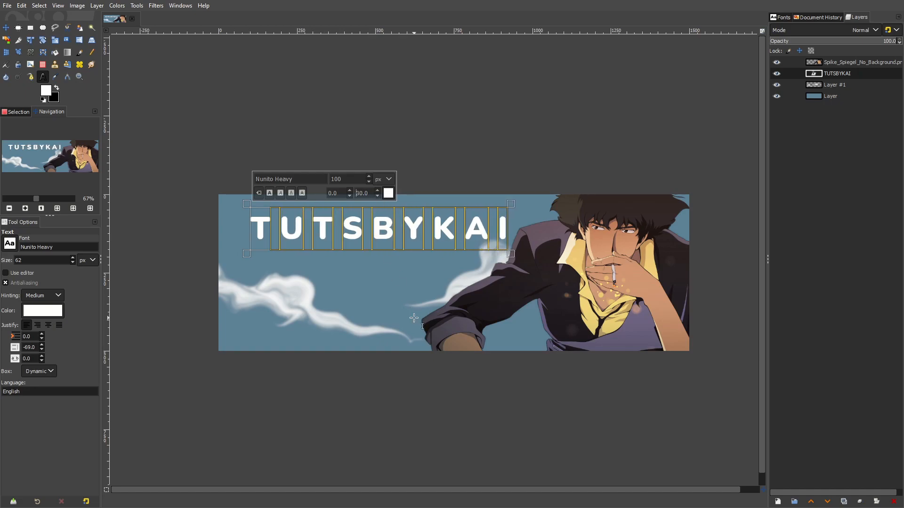
Reduce the whole title's font size to 50 px, trying 70 px first
{"action": "key", "text": "ctrl+a"}
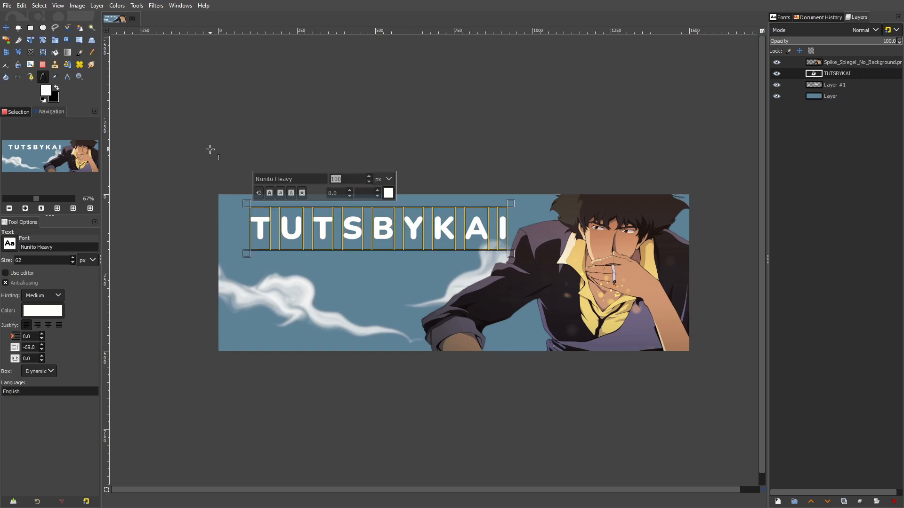
{"action": "key", "text": "Return"}
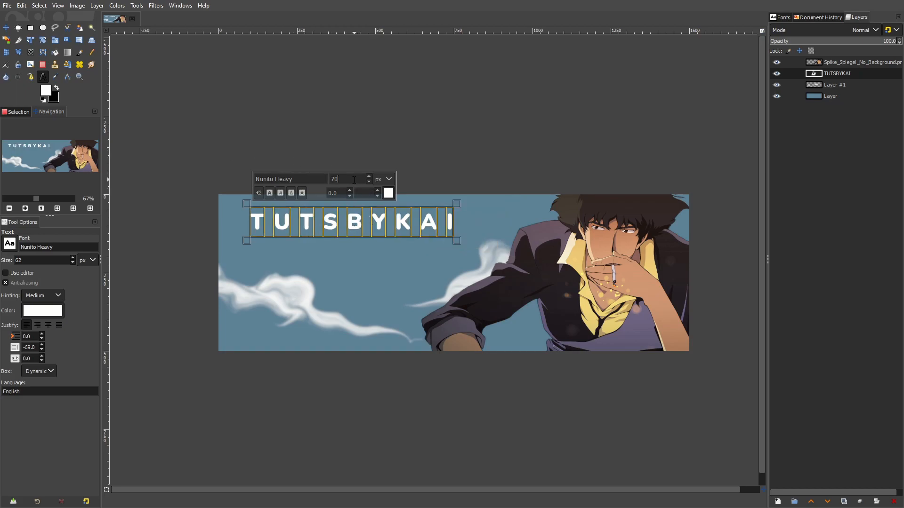
{"action": "key", "text": "Return"}
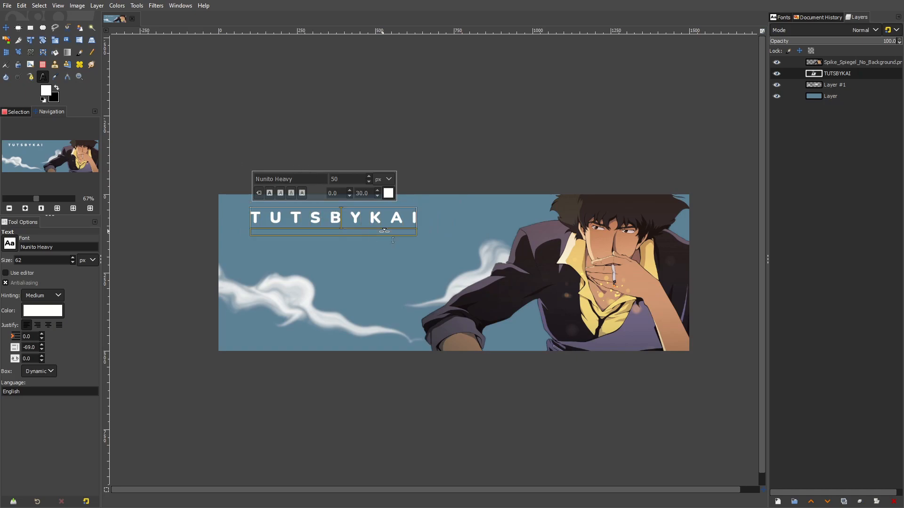
Set the kerning of the title's letters after the first T to 32
{"action": "left_click_drag", "start_coordinate": [266, 216], "coordinate": [417, 217]}
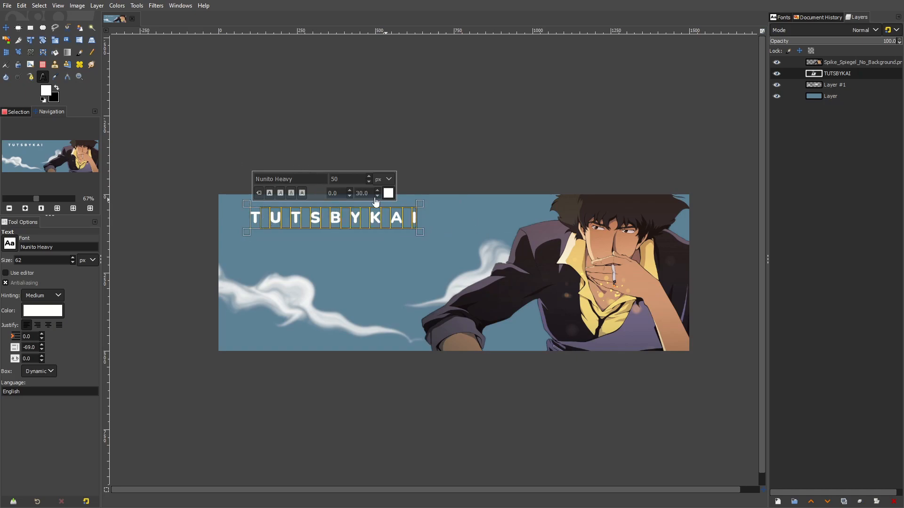
{"action": "left_click", "coordinate": [378, 190]}
{"action": "left_click", "coordinate": [379, 196]}
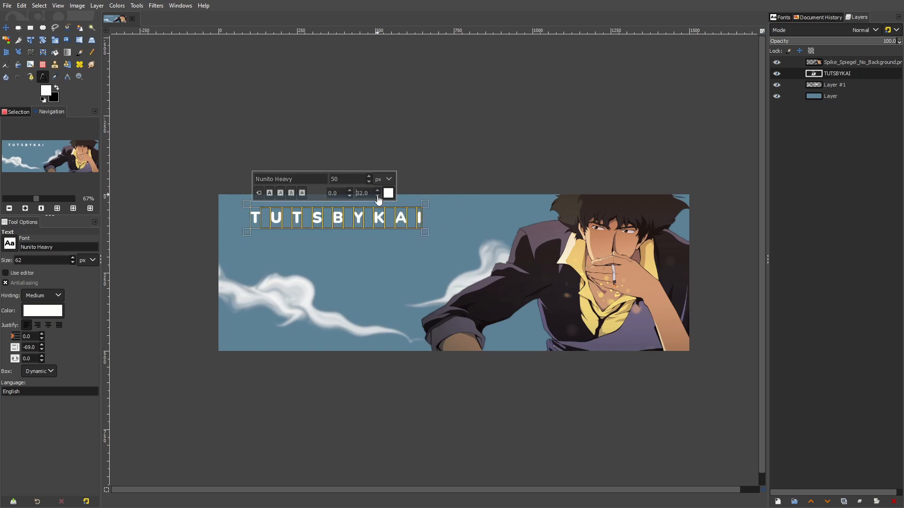
Move the title layer down and to the right into the open sky above the clouds
{"action": "left_click", "coordinate": [5, 30]}
{"action": "scroll", "coordinate": [383, 261], "scroll_direction": "up", "scroll_amount": 1}
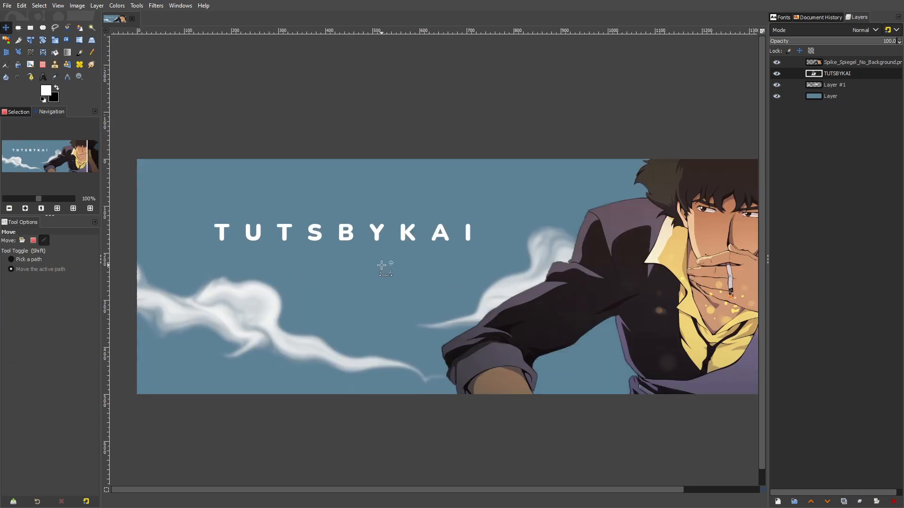
{"action": "left_click_drag", "start_coordinate": [413, 249], "coordinate": [422, 247]}
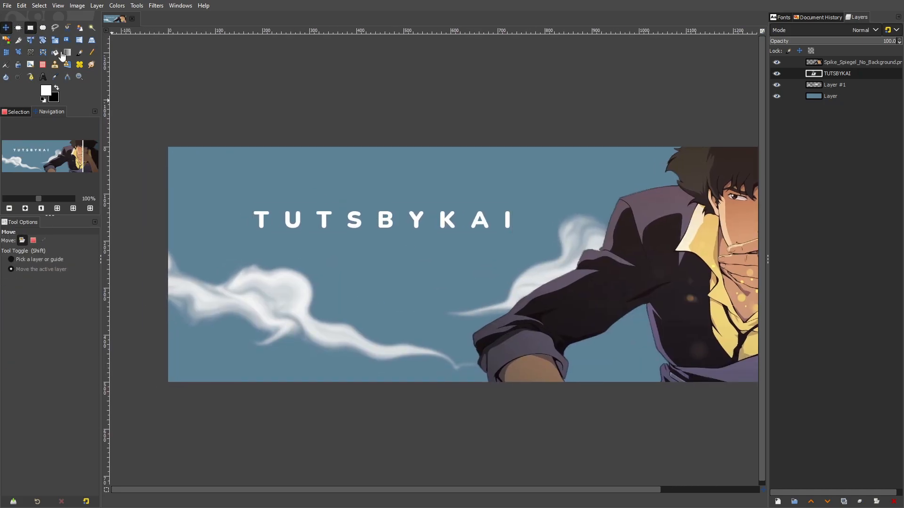
Add a new layer and make a thin rectangular selection about 561 × 8 px just below the title
{"action": "key", "text": "r"}
{"action": "left_click", "coordinate": [777, 503]}
{"action": "left_click", "coordinate": [832, 474]}
{"action": "scroll", "coordinate": [244, 231], "scroll_direction": "up", "scroll_amount": 3}
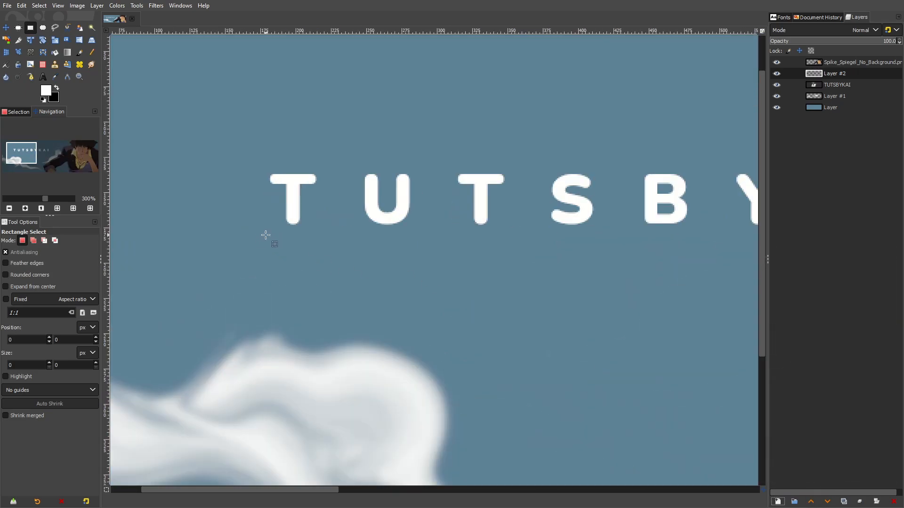
{"action": "left_click_drag", "start_coordinate": [265, 242], "coordinate": [378, 250]}
{"action": "scroll", "coordinate": [378, 250], "scroll_direction": "down", "scroll_amount": 2}
{"action": "left_click_drag", "start_coordinate": [249, 245], "coordinate": [587, 255]}
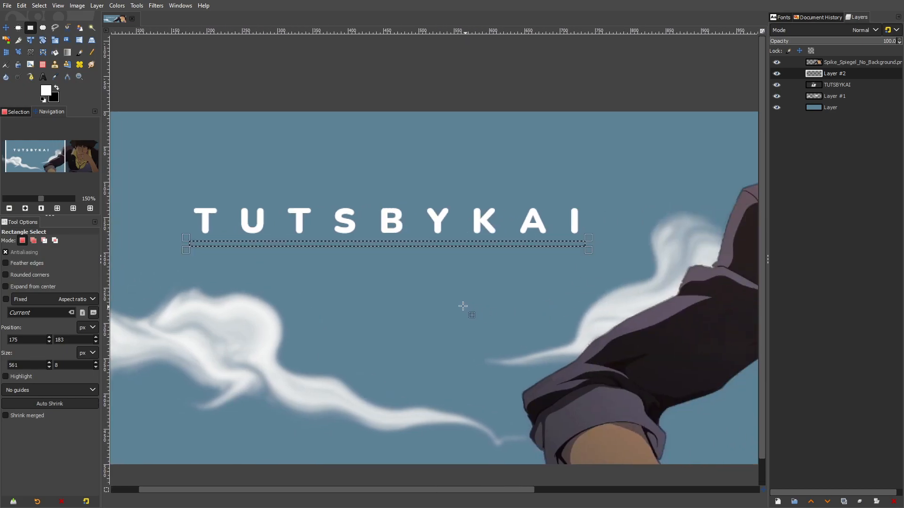
Fill the thin selection with white to form an underline, and clear the selection
{"action": "left_click", "coordinate": [54, 53]}
{"action": "left_click", "coordinate": [197, 243]}
{"action": "left_click", "coordinate": [39, 6]}
{"action": "left_click", "coordinate": [50, 28]}
Thin the underline by deleting its upper part inside a rectangular selection about 692 × 101 px, and clear the selection
{"action": "key", "text": "m"}
{"action": "scroll", "coordinate": [406, 231], "scroll_direction": "up", "scroll_amount": 1}
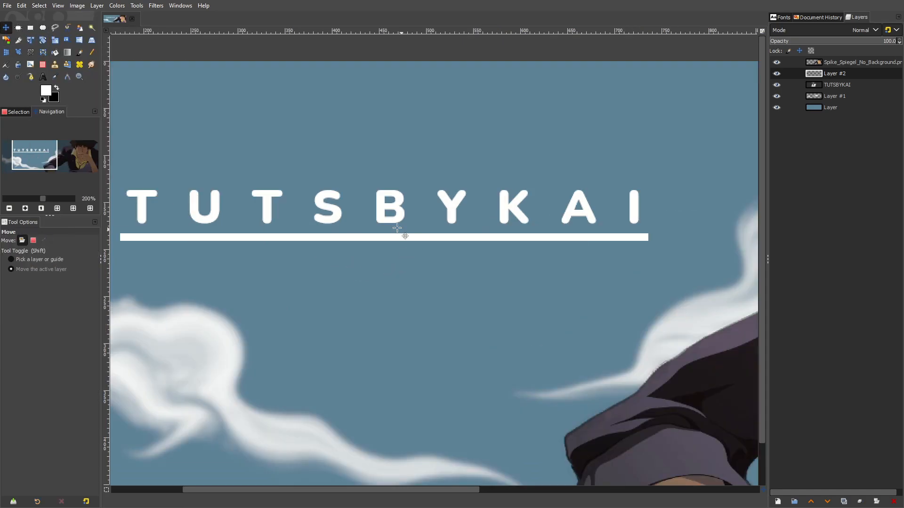
{"action": "left_click", "coordinate": [36, 30]}
{"action": "scroll", "coordinate": [162, 165], "scroll_direction": "down", "scroll_amount": 1}
{"action": "left_click_drag", "start_coordinate": [146, 157], "coordinate": [634, 228]}
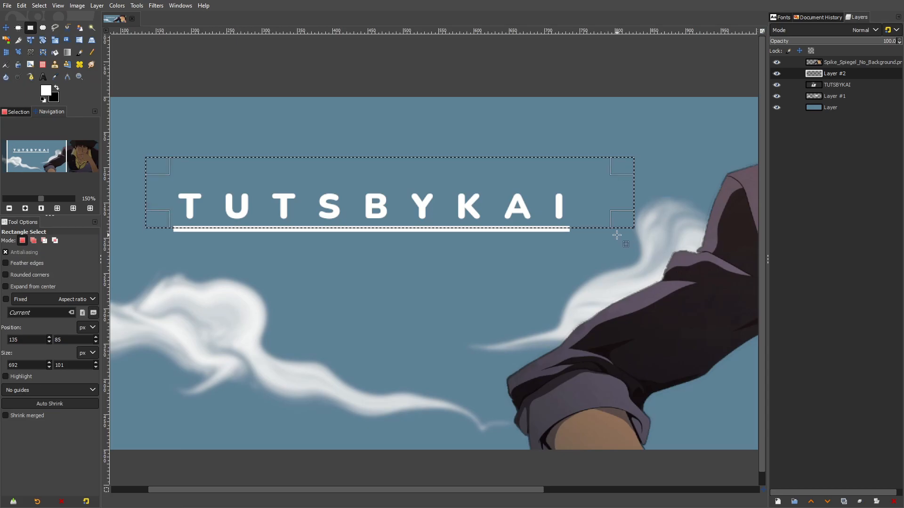
{"action": "left_click", "coordinate": [42, 6]}
{"action": "left_click", "coordinate": [49, 28]}
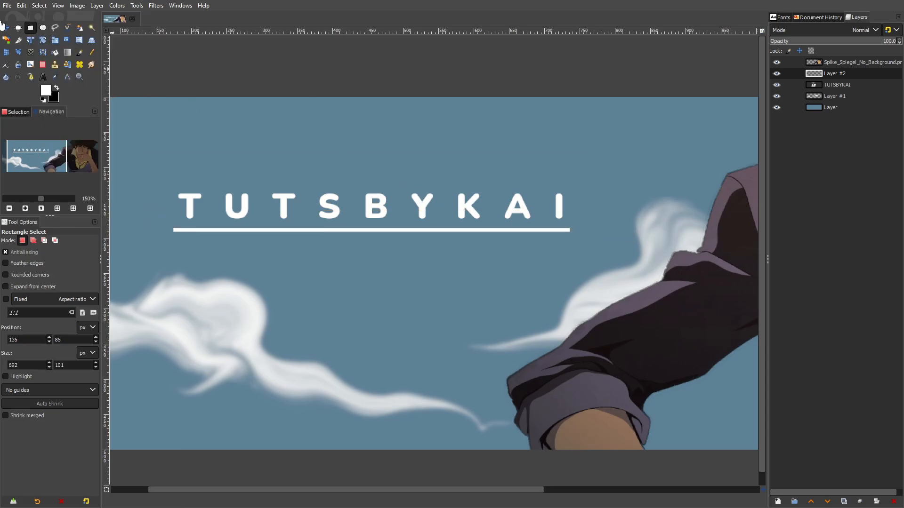
Nudge the white underline slightly to fine-tune its position beneath the title
{"action": "left_click", "coordinate": [5, 27]}
{"action": "scroll", "coordinate": [217, 234], "scroll_direction": "up", "scroll_amount": 1}
{"action": "left_click_drag", "start_coordinate": [251, 233], "coordinate": [249, 233]}
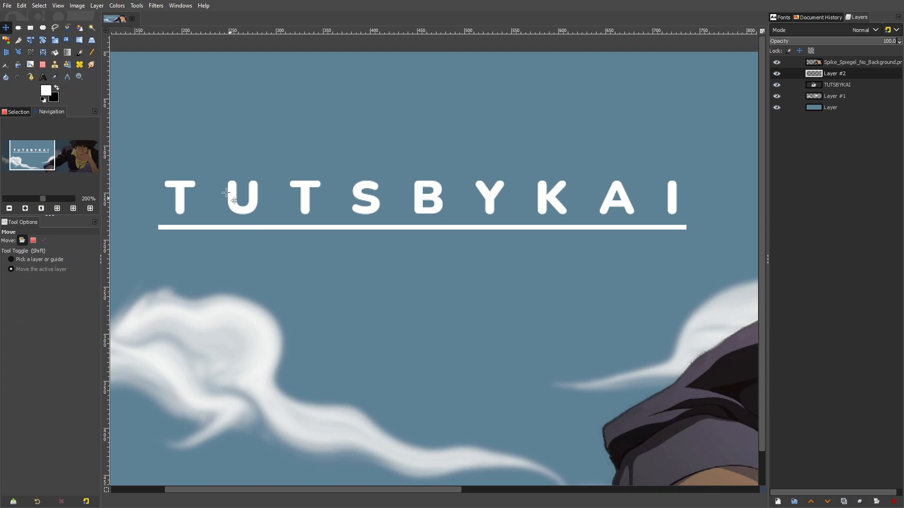
Draw a text box just below the underline and paste the Japanese text チュートリアル into it
{"action": "scroll", "coordinate": [333, 220], "scroll_direction": "down", "scroll_amount": 3}
{"action": "scroll", "coordinate": [333, 220], "scroll_direction": "up", "scroll_amount": 3}
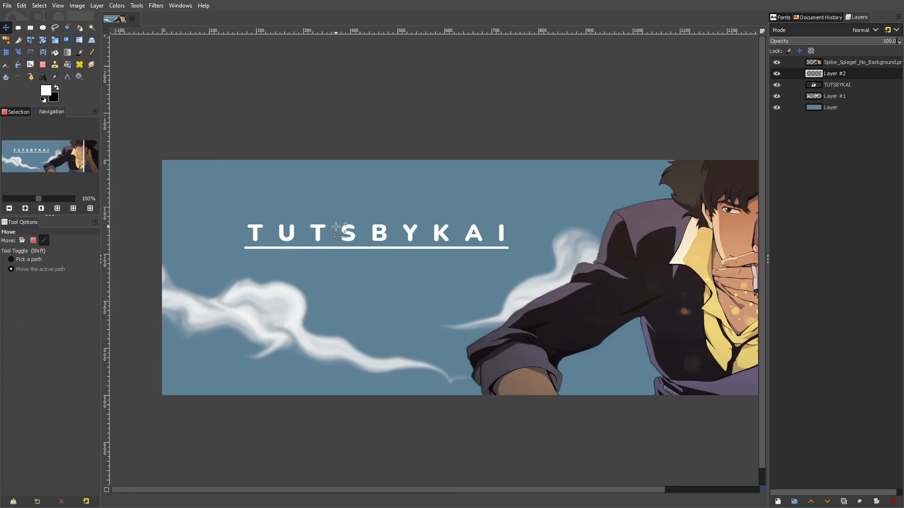
{"action": "key", "text": "t"}
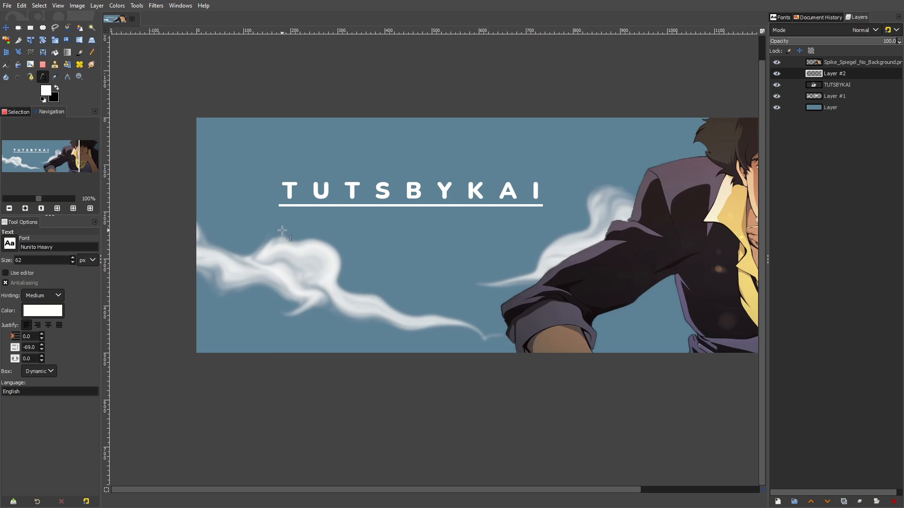
{"action": "left_click_drag", "start_coordinate": [284, 216], "coordinate": [547, 260]}
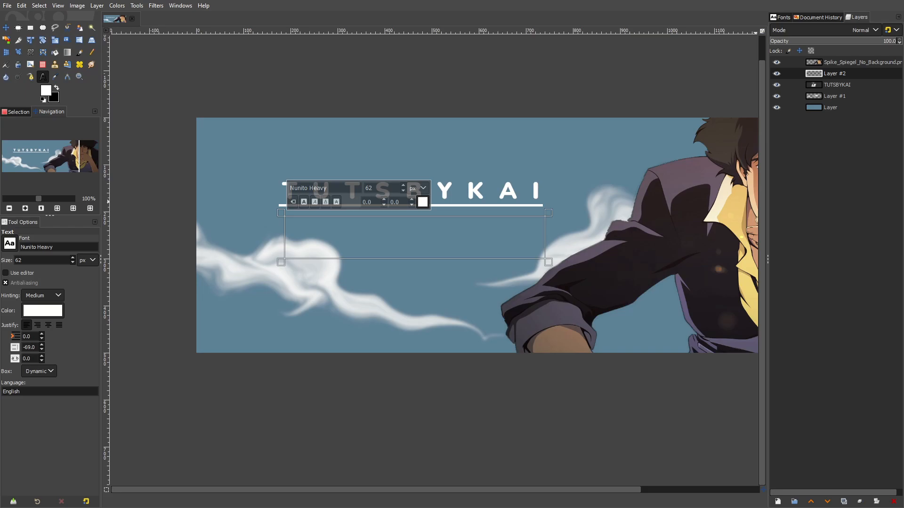
{"action": "right_click", "coordinate": [360, 250]}
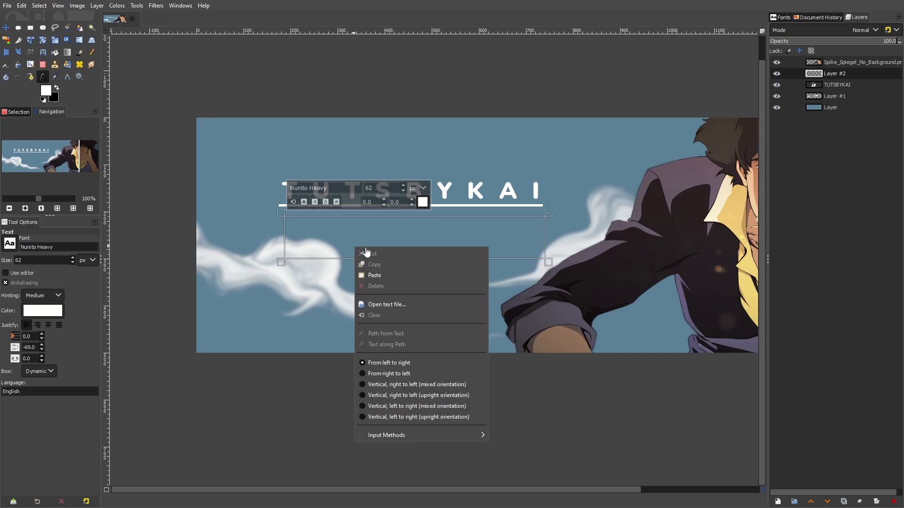
{"action": "left_click", "coordinate": [374, 275]}
{"action": "key", "text": "ctrl+a"}
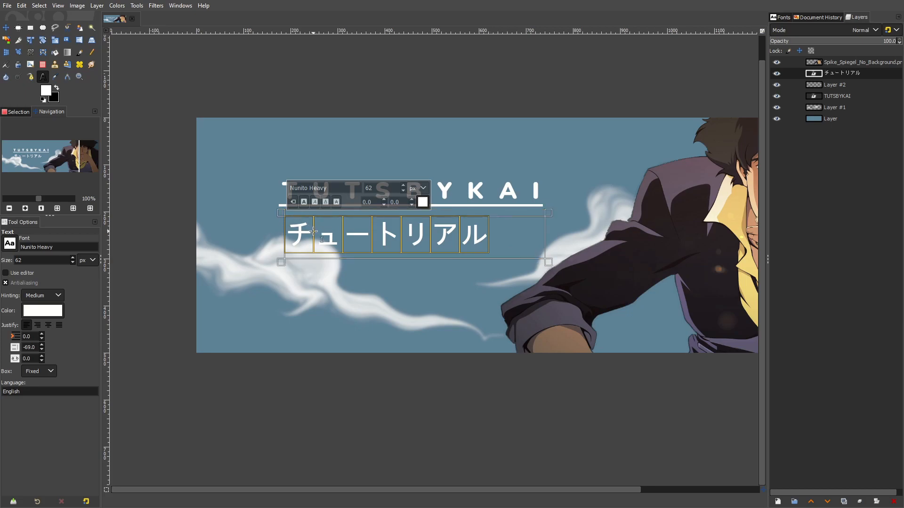
Apply the italic style to the whole チュートリアル text
{"action": "left_click", "coordinate": [14, 248]}
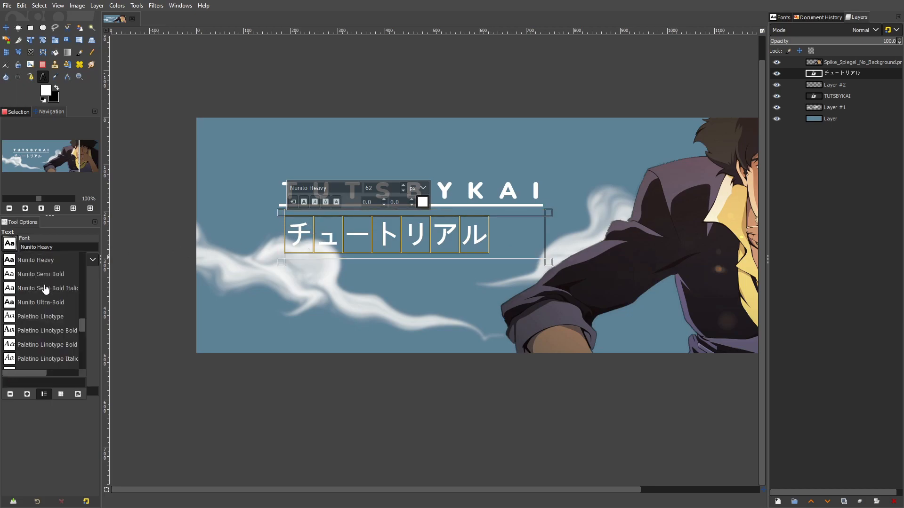
{"action": "left_click", "coordinate": [299, 207]}
{"action": "left_click", "coordinate": [316, 205]}
{"action": "left_click", "coordinate": [315, 204]}
{"action": "left_click", "coordinate": [548, 262]}
{"action": "left_click", "coordinate": [314, 203]}
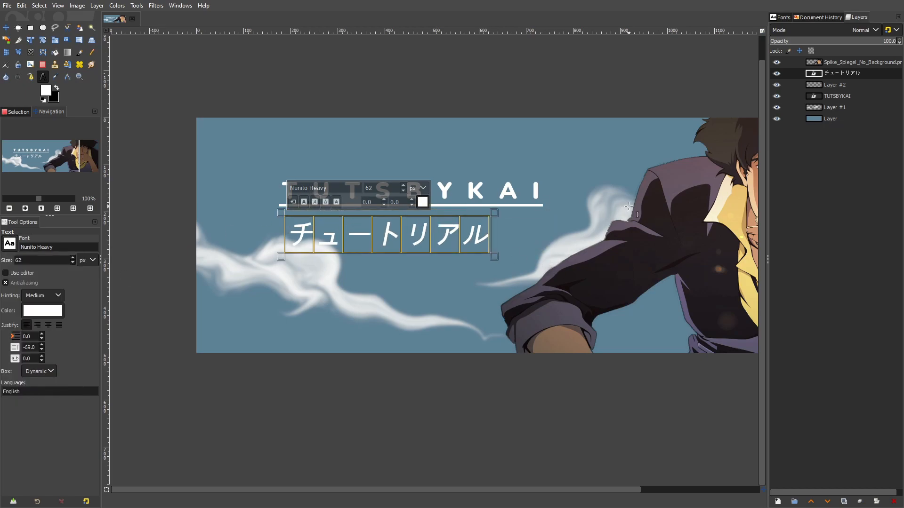
Set the font of the whole チュートリアル text to Montserrat Heavy
{"action": "left_click", "coordinate": [537, 216]}
{"action": "scroll", "coordinate": [496, 251], "scroll_direction": "down", "scroll_amount": 4}
{"action": "scroll", "coordinate": [491, 255], "scroll_direction": "up", "scroll_amount": 4}
{"action": "left_click", "coordinate": [465, 231]}
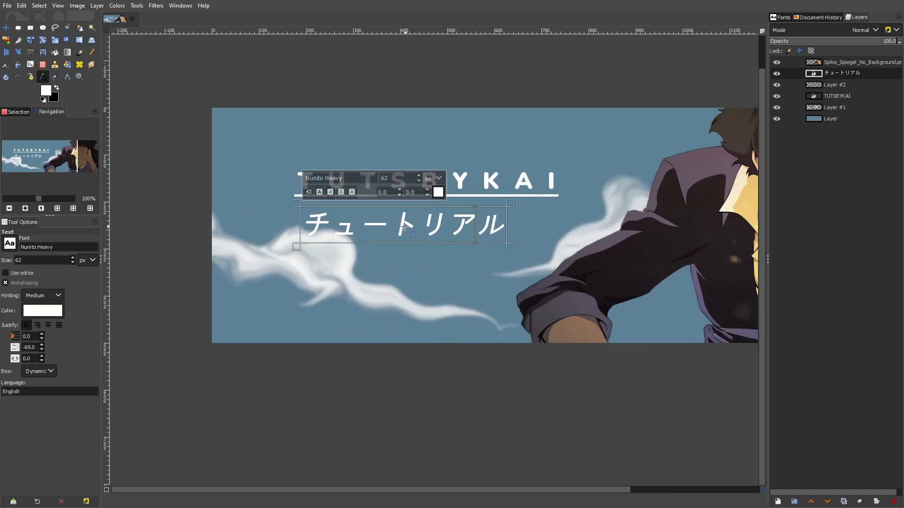
{"action": "scroll", "coordinate": [406, 226], "scroll_direction": "up", "scroll_amount": 2}
{"action": "key", "text": "ctrl+a"}
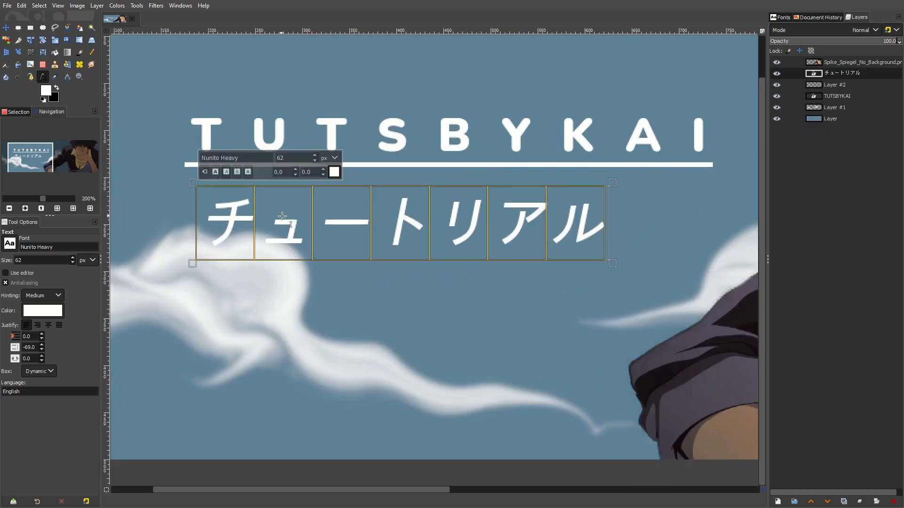
{"action": "left_click", "coordinate": [10, 244]}
{"action": "scroll", "coordinate": [36, 296], "scroll_direction": "up", "scroll_amount": 10}
{"action": "scroll", "coordinate": [46, 296], "scroll_direction": "down", "scroll_amount": 2}
{"action": "left_click", "coordinate": [43, 316]}
Set the チュートリアル text's font to Karasuma Gothic Heavy Italic
{"action": "left_click", "coordinate": [9, 243]}
{"action": "scroll", "coordinate": [47, 320], "scroll_direction": "up", "scroll_amount": 4}
{"action": "scroll", "coordinate": [46, 324], "scroll_direction": "up", "scroll_amount": 6}
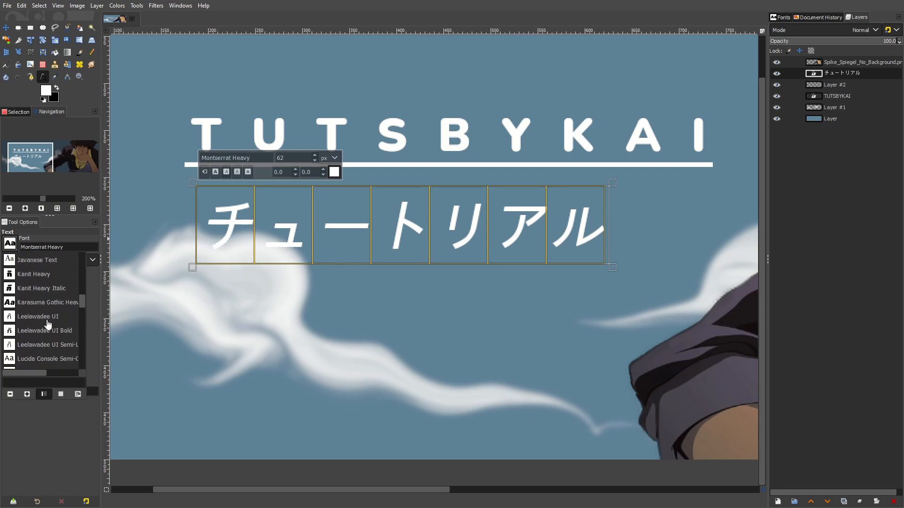
{"action": "left_click", "coordinate": [48, 332]}
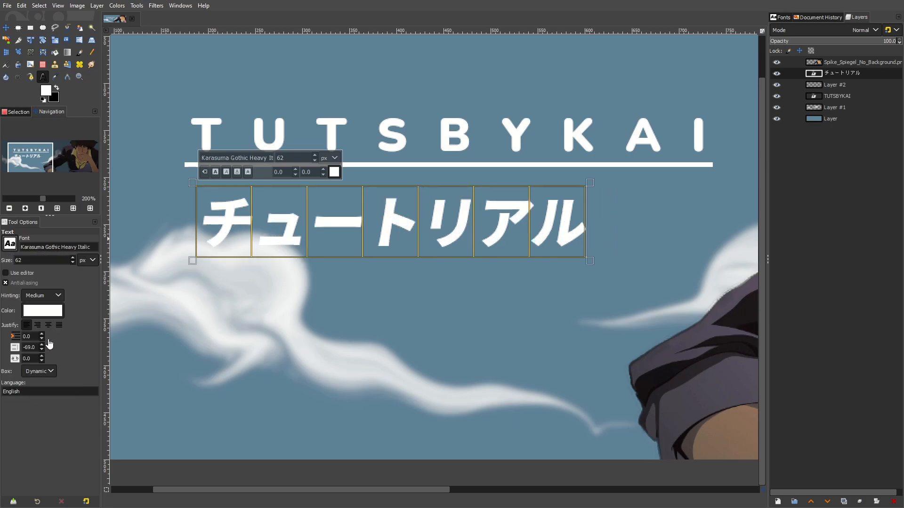
Move the チュートリアル text up and toward the middle of the underline, leaving a small gap below the line
{"action": "left_click", "coordinate": [6, 27]}
{"action": "left_click_drag", "start_coordinate": [402, 234], "coordinate": [444, 218]}
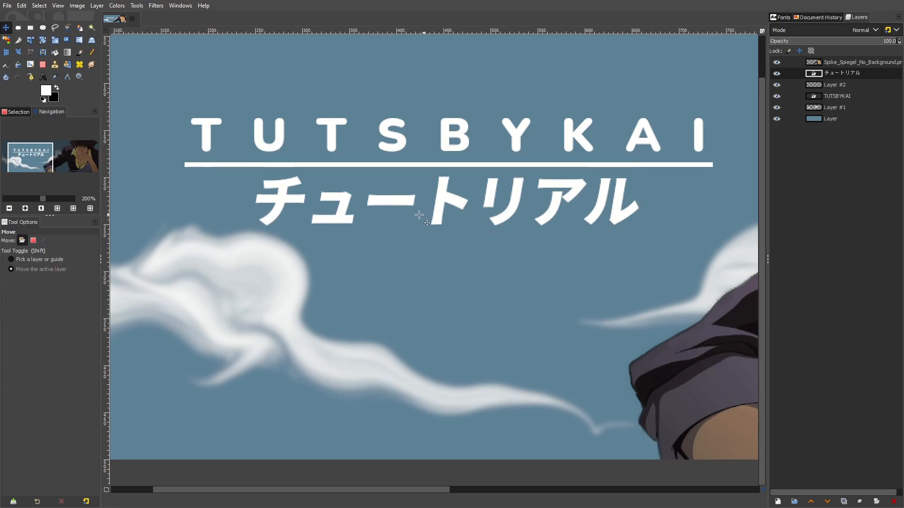
{"action": "scroll", "coordinate": [483, 202], "scroll_direction": "down", "scroll_amount": 5}
{"action": "scroll", "coordinate": [492, 205], "scroll_direction": "up", "scroll_amount": 4}
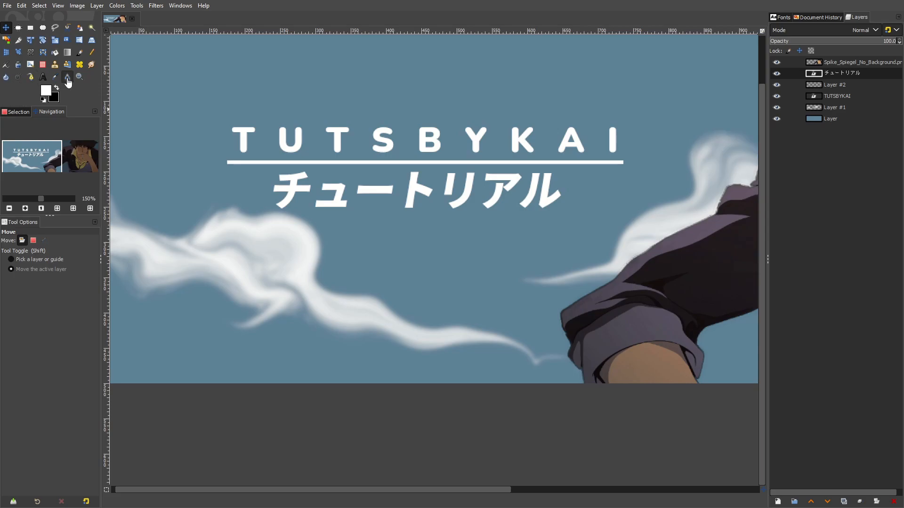
{"action": "left_click", "coordinate": [42, 77]}
{"action": "left_click", "coordinate": [377, 188]}
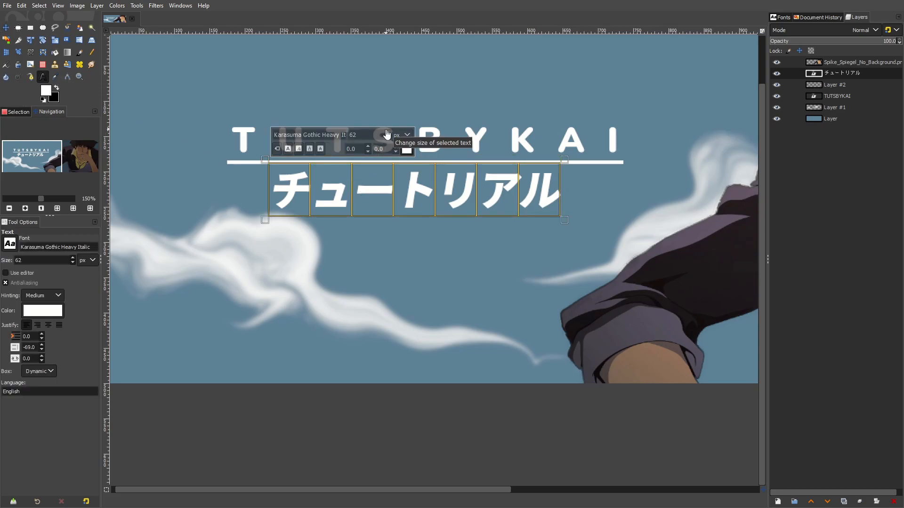
{"action": "key", "text": "m"}
{"action": "scroll", "coordinate": [403, 183], "scroll_direction": "down", "scroll_amount": 5}
{"action": "scroll", "coordinate": [402, 181], "scroll_direction": "up", "scroll_amount": 5}
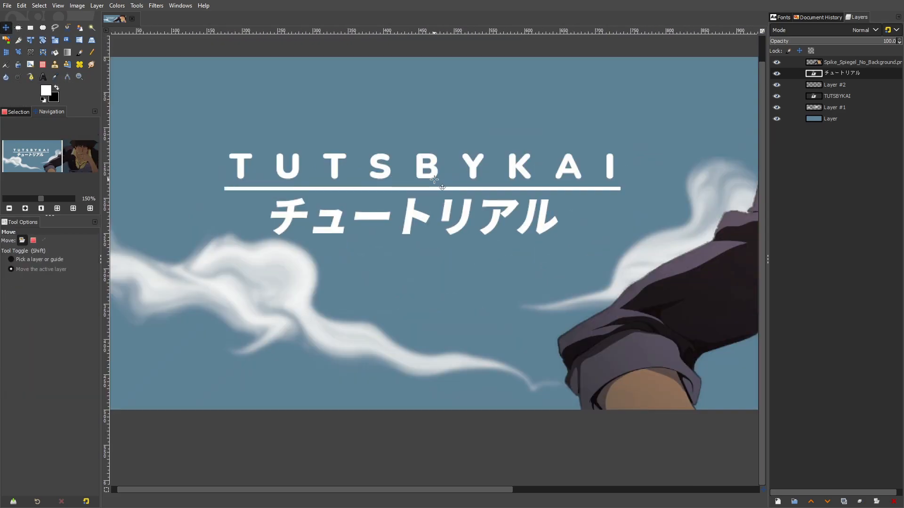
{"action": "left_click_drag", "start_coordinate": [448, 210], "coordinate": [461, 259]}
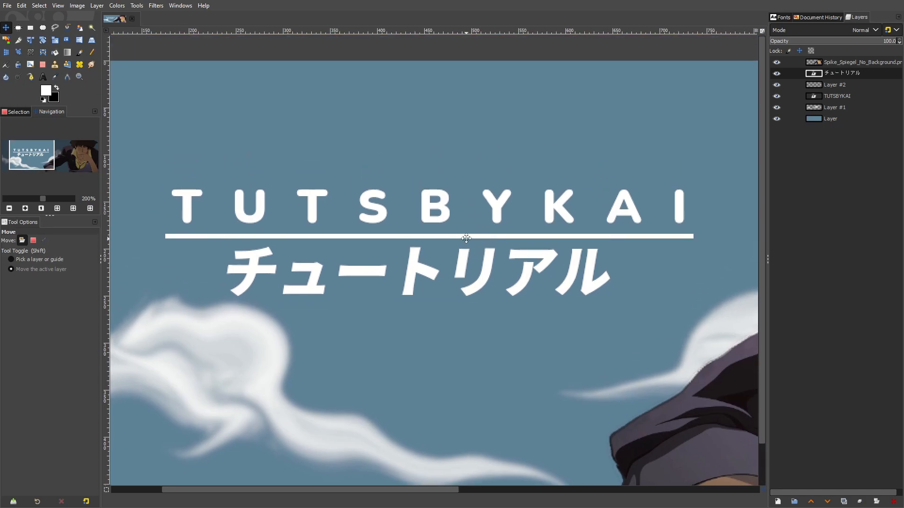
{"action": "left_click_drag", "start_coordinate": [449, 213], "coordinate": [451, 211]}
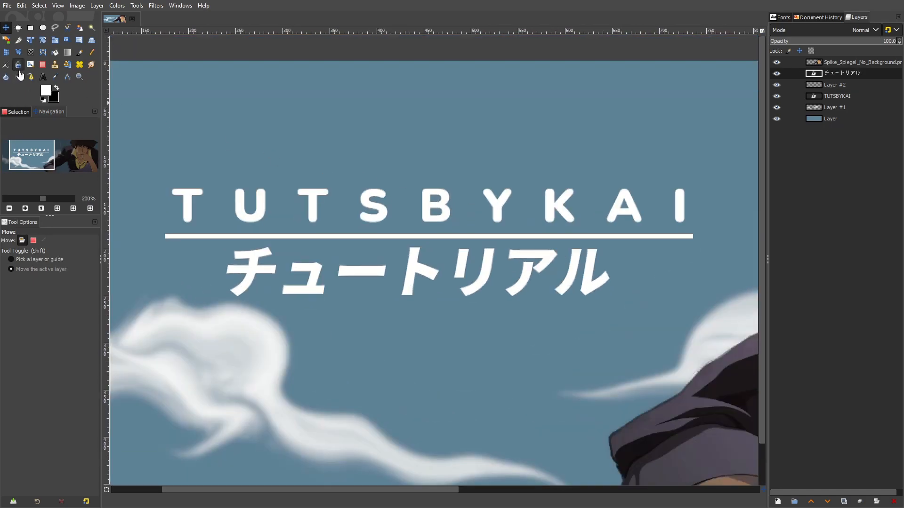
Set the TUTSBYKAI title's size to 30 px and widen its letter spacing to span nearly the underline's full length
{"action": "key", "text": "t"}
{"action": "left_click", "coordinate": [343, 206]}
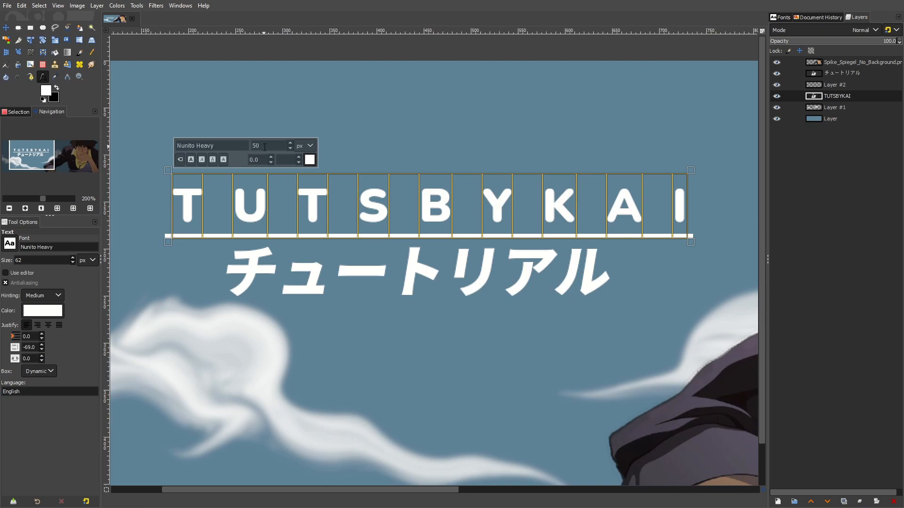
{"action": "type", "text": "30"}
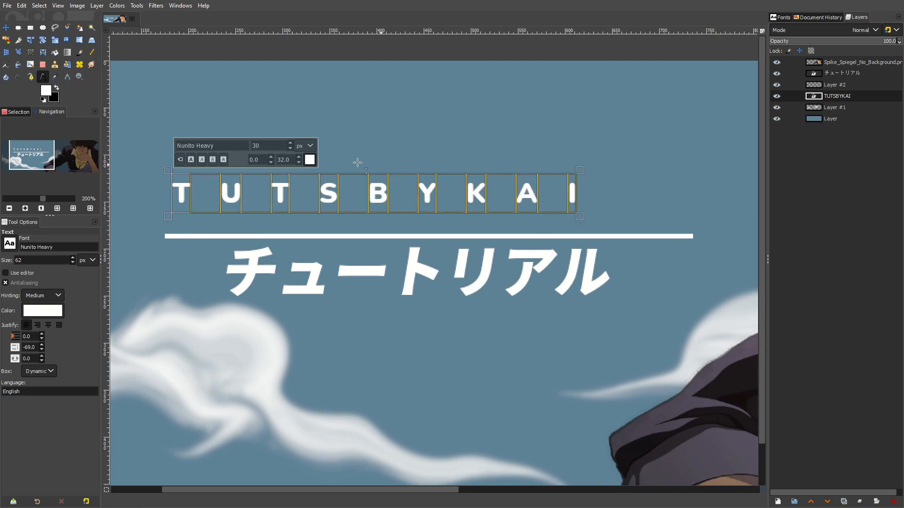
{"action": "scroll", "coordinate": [299, 158], "scroll_direction": "up", "scroll_amount": 15}
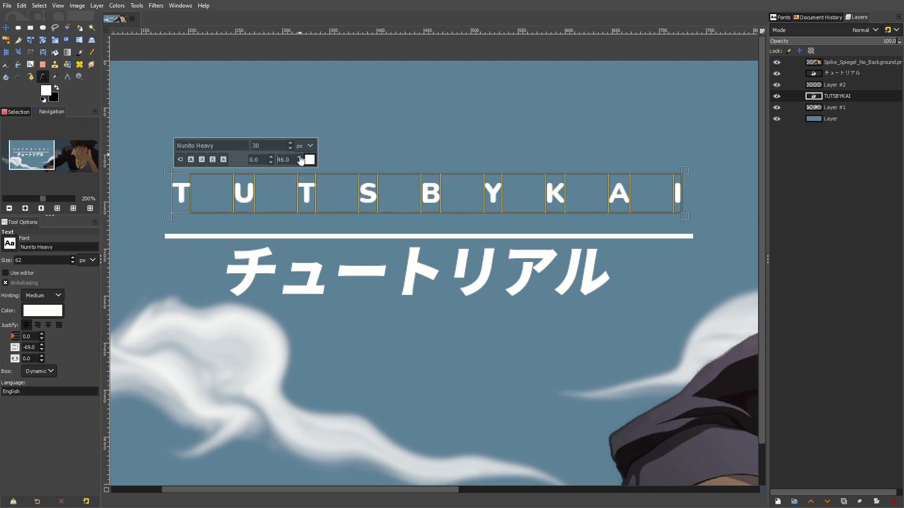
Move the TUTSBYKAI title down to sit centered just above the underline, and nudge it into place
{"action": "left_click", "coordinate": [6, 28]}
{"action": "left_click_drag", "start_coordinate": [330, 176], "coordinate": [333, 191]}
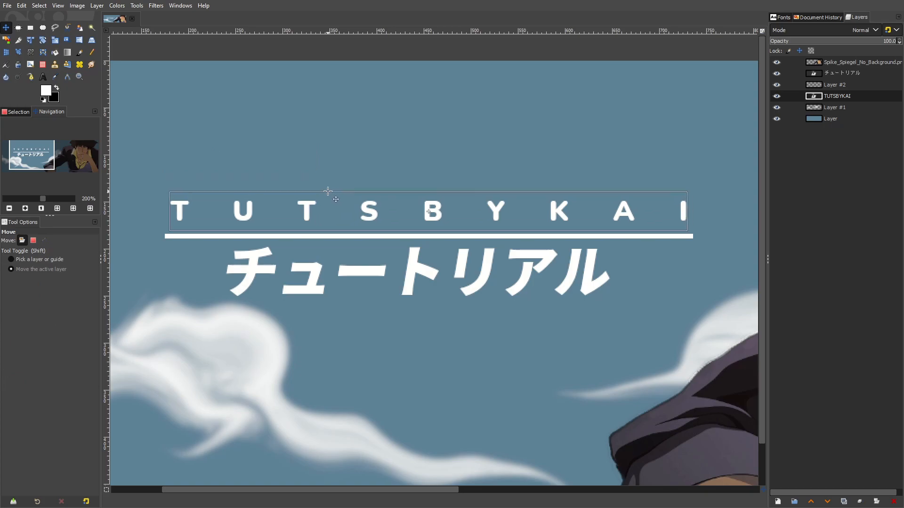
{"action": "scroll", "coordinate": [335, 200], "scroll_direction": "down", "scroll_amount": 5}
{"action": "scroll", "coordinate": [451, 202], "scroll_direction": "up", "scroll_amount": 4}
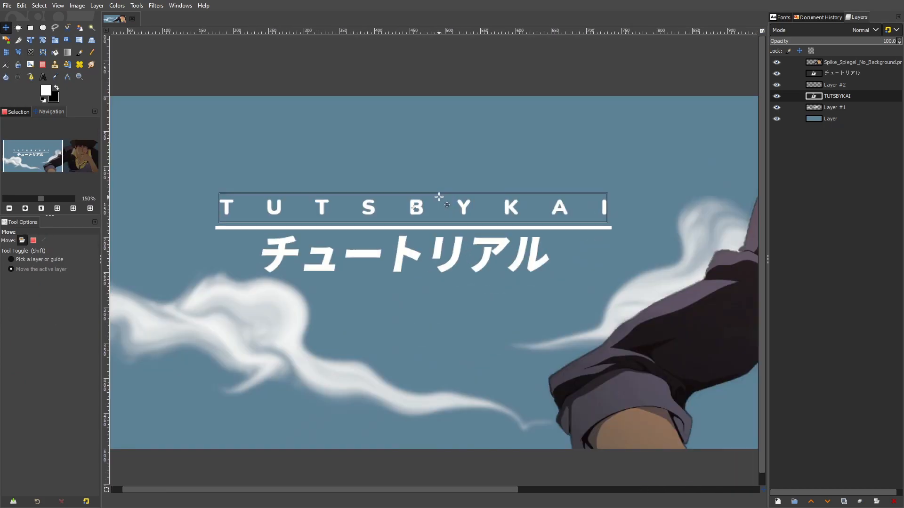
{"action": "left_click_drag", "start_coordinate": [525, 209], "coordinate": [524, 209]}
{"action": "left_click", "coordinate": [524, 209]}
Create a layer group, put the TUTSBYKAI, underline and チュートリアル layers into it, and rename the underline layer line
{"action": "right_click", "coordinate": [833, 99]}
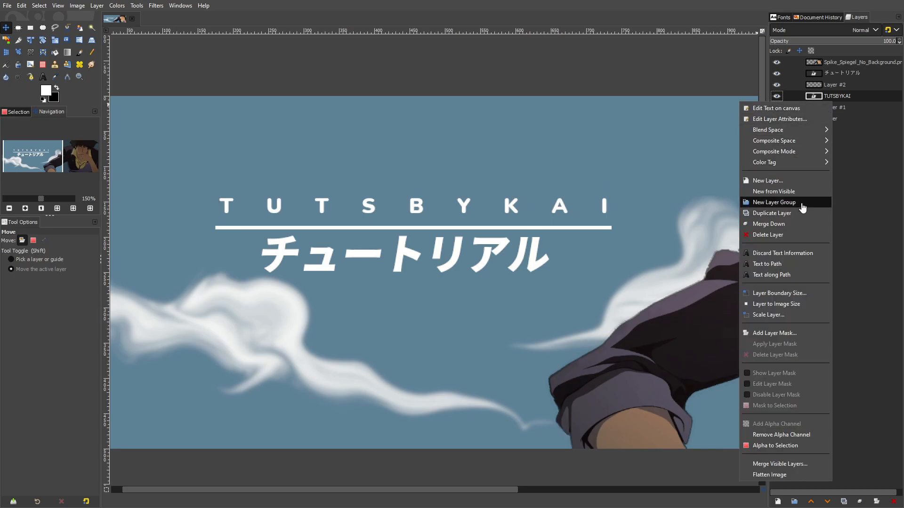
{"action": "left_click", "coordinate": [776, 202]}
{"action": "mouse_move", "coordinate": [850, 109]}
{"action": "left_mouse_down"}
{"action": "mouse_move", "coordinate": [850, 95]}
{"action": "mouse_move", "coordinate": [845, 111]}
{"action": "left_mouse_up"}
{"action": "double_click", "coordinate": [842, 85]}
{"action": "type", "text": "line"}
{"action": "left_click_drag", "start_coordinate": [845, 76], "coordinate": [849, 94]}
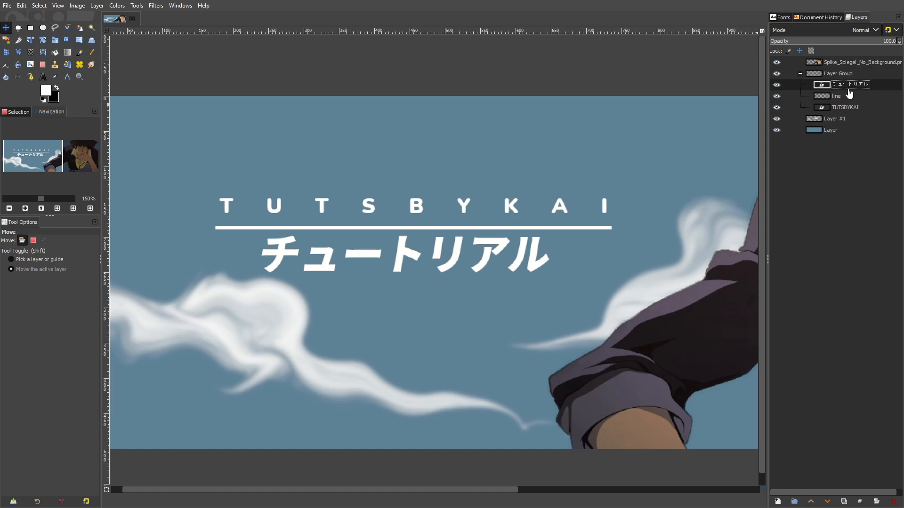
Rename the painted cloud layer clouds and the Spike Spiegel character layer char
{"action": "double_click", "coordinate": [829, 119]}
{"action": "type", "text": "clouds"}
{"action": "key", "text": "Return"}
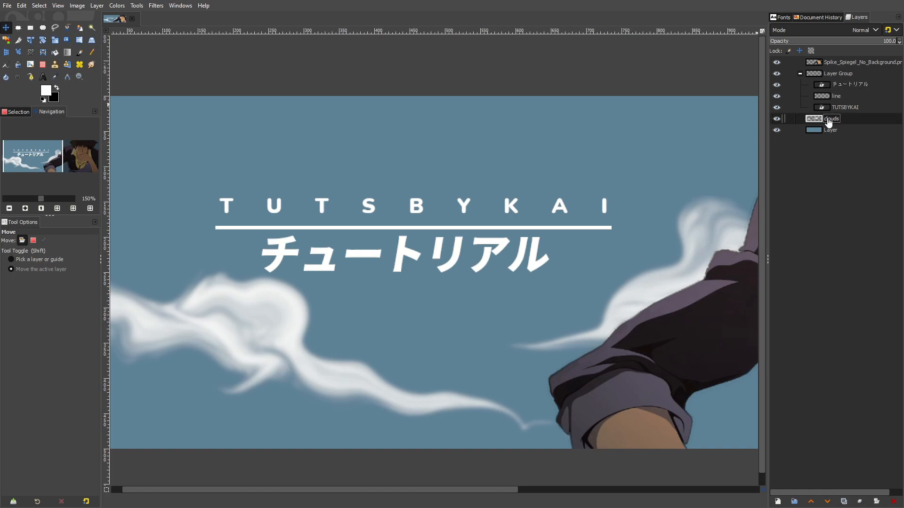
{"action": "double_click", "coordinate": [858, 63]}
{"action": "type", "text": "char"}
{"action": "key", "text": "Return"}
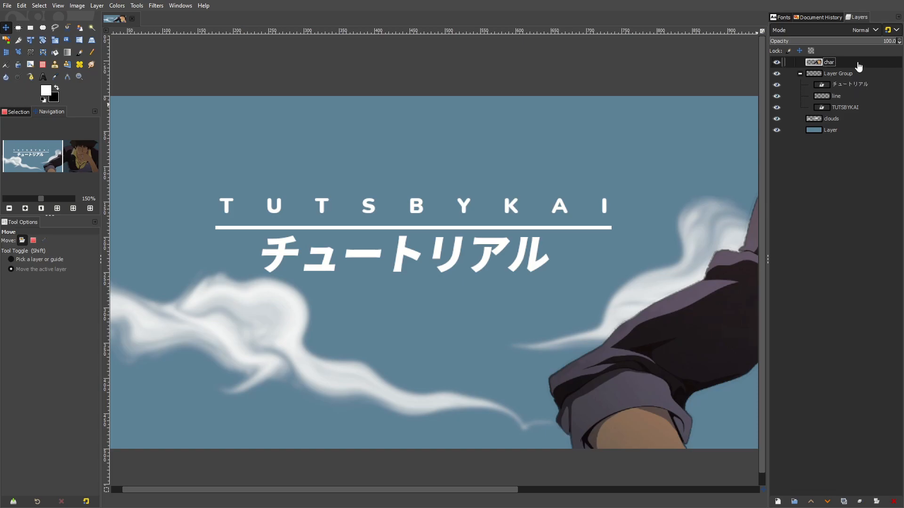
Move the title layer group up and slightly to the right on the banner
{"action": "left_click", "coordinate": [855, 76]}
{"action": "left_click_drag", "start_coordinate": [598, 219], "coordinate": [600, 206]}
{"action": "left_click_drag", "start_coordinate": [543, 214], "coordinate": [556, 206]}
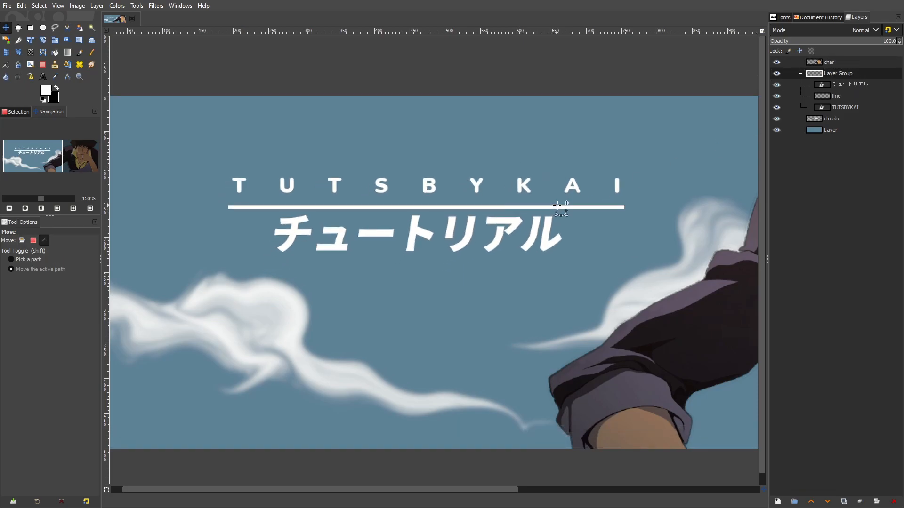
{"action": "scroll", "coordinate": [556, 206], "scroll_direction": "down", "scroll_amount": 4}
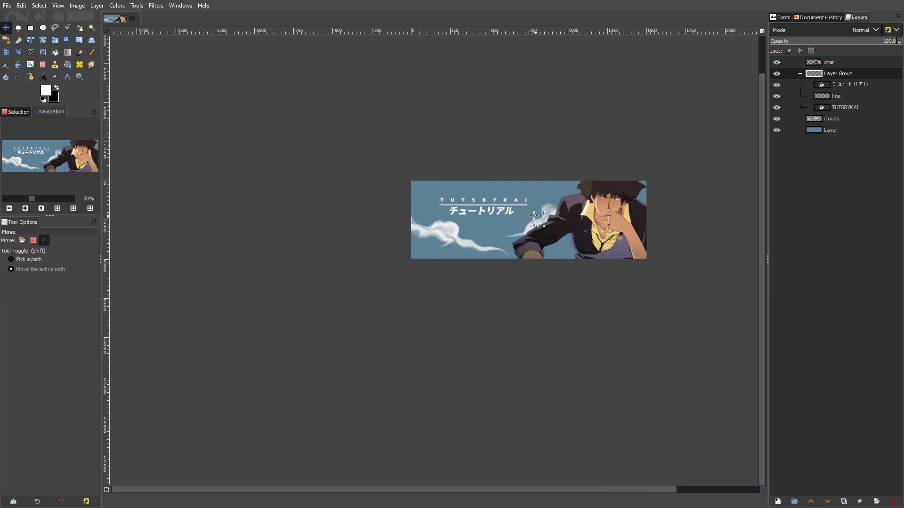
Move the title layer group down and left in the open sky above the clouds, and check the whole banner
{"action": "scroll", "coordinate": [536, 217], "scroll_direction": "up", "scroll_amount": 2}
{"action": "left_click_drag", "start_coordinate": [347, 248], "coordinate": [350, 256]}
{"action": "scroll", "coordinate": [470, 204], "scroll_direction": "up", "scroll_amount": 1}
{"action": "left_click_drag", "start_coordinate": [469, 202], "coordinate": [427, 241]}
{"action": "scroll", "coordinate": [455, 213], "scroll_direction": "down", "scroll_amount": 2}
{"action": "scroll", "coordinate": [430, 222], "scroll_direction": "up", "scroll_amount": 1}
{"action": "scroll", "coordinate": [478, 244], "scroll_direction": "down", "scroll_amount": 4}
{"action": "scroll", "coordinate": [471, 243], "scroll_direction": "up", "scroll_amount": 5}
{"action": "left_click_drag", "start_coordinate": [495, 251], "coordinate": [487, 249]}
{"action": "left_click_drag", "start_coordinate": [507, 253], "coordinate": [431, 250]}
{"action": "left_click_drag", "start_coordinate": [551, 264], "coordinate": [494, 248]}
{"action": "scroll", "coordinate": [444, 243], "scroll_direction": "down", "scroll_amount": 3}
{"action": "scroll", "coordinate": [448, 243], "scroll_direction": "up", "scroll_amount": 2}
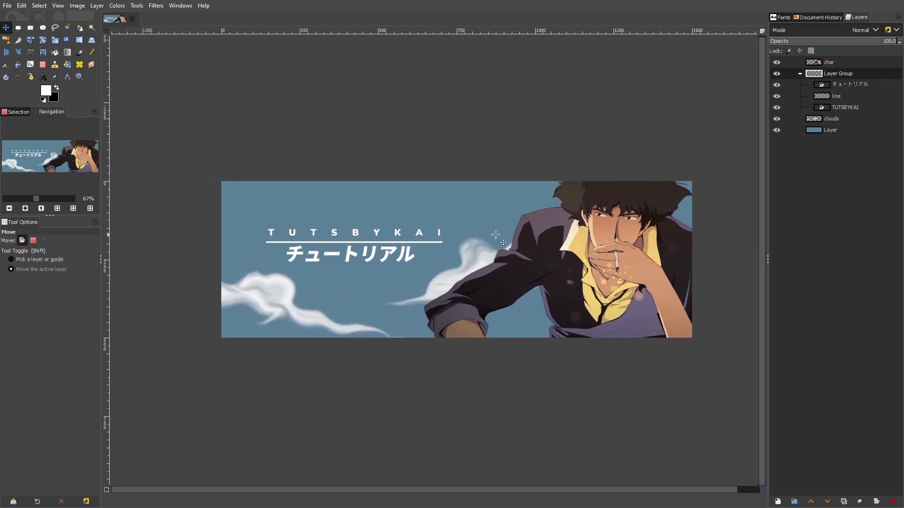
{"action": "left_click_drag", "start_coordinate": [615, 167], "coordinate": [613, 167]}
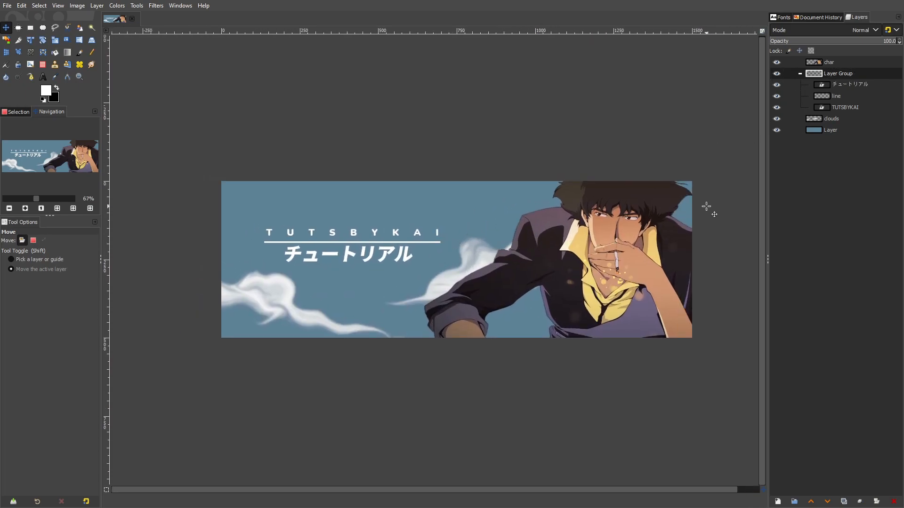
{"action": "left_click_drag", "start_coordinate": [701, 206], "coordinate": [689, 207]}
{"action": "scroll", "coordinate": [625, 247], "scroll_direction": "up", "scroll_amount": 4}
{"action": "scroll", "coordinate": [627, 249], "scroll_direction": "down", "scroll_amount": 4}
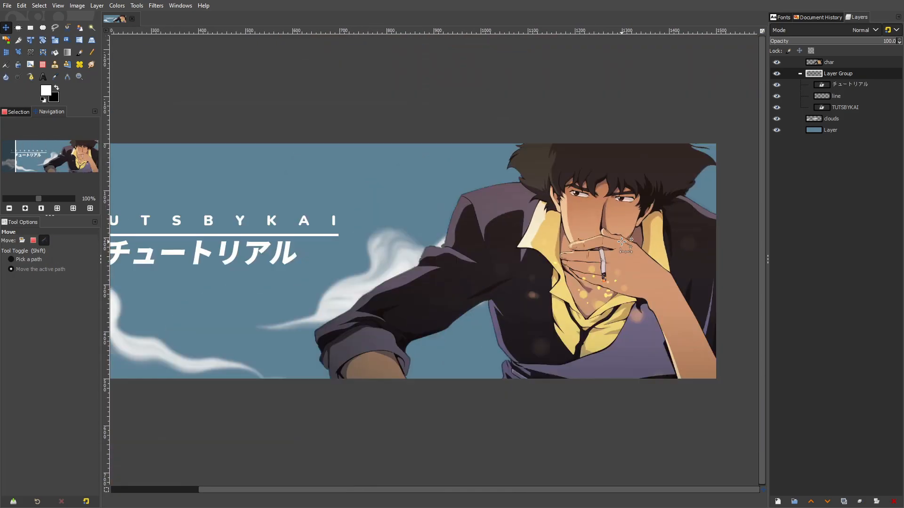
{"action": "scroll", "coordinate": [658, 234], "scroll_direction": "down", "scroll_amount": 1}
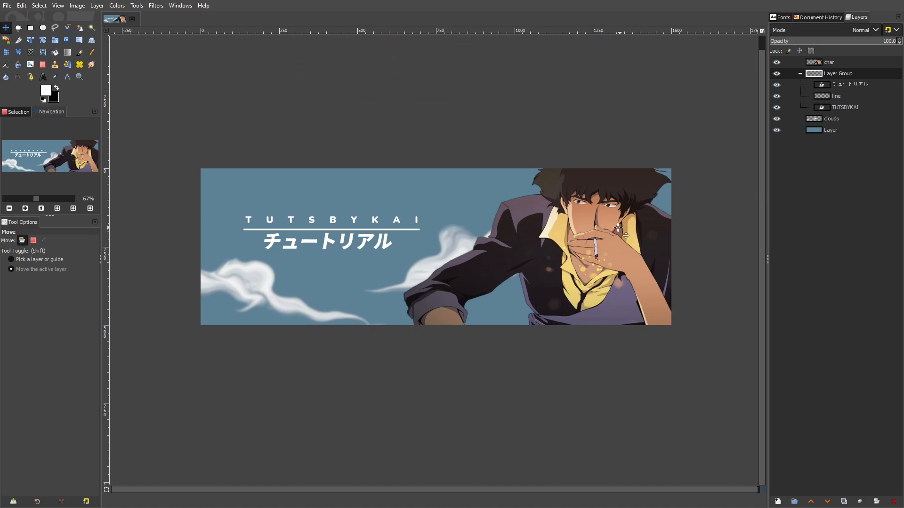
Choose the Paintbrush with the 2. Hardness 075 brush
{"action": "left_click", "coordinate": [79, 52]}
{"action": "left_click", "coordinate": [9, 268]}
{"action": "left_click", "coordinate": [26, 304]}
{"action": "left_click", "coordinate": [10, 268]}
{"action": "left_click", "coordinate": [34, 301]}
{"action": "left_click", "coordinate": [8, 285]}
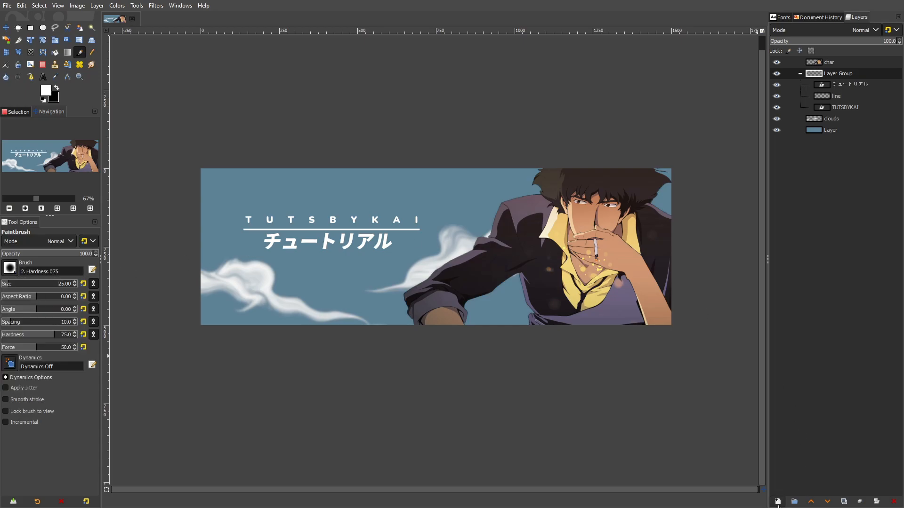
Add a new layer and place it between the char layer and the title layer group
{"action": "left_click", "coordinate": [778, 502]}
{"action": "left_click", "coordinate": [831, 474]}
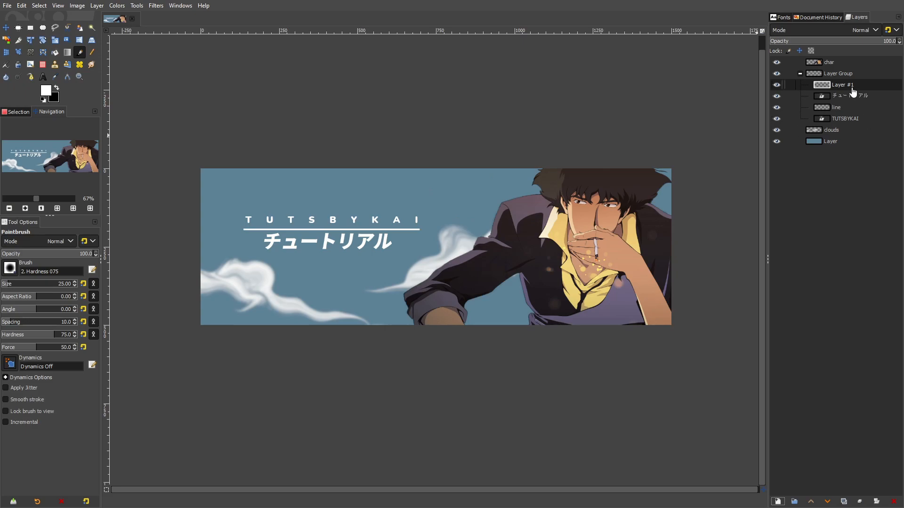
{"action": "left_click_drag", "start_coordinate": [853, 89], "coordinate": [857, 71]}
{"action": "scroll", "coordinate": [269, 192], "scroll_direction": "up", "scroll_amount": 2}
{"action": "scroll", "coordinate": [312, 192], "scroll_direction": "left", "scroll_amount": 4}
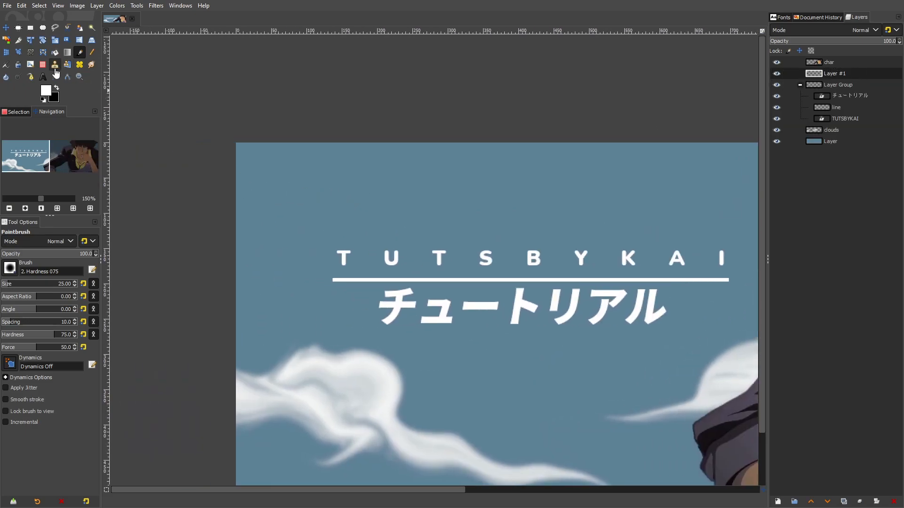
Set the foreground colour to pale yellow fffbca
{"action": "left_click", "coordinate": [45, 90]}
{"action": "left_click", "coordinate": [281, 247]}
{"action": "left_click", "coordinate": [241, 165]}
{"action": "left_click_drag", "start_coordinate": [241, 142], "coordinate": [220, 138]}
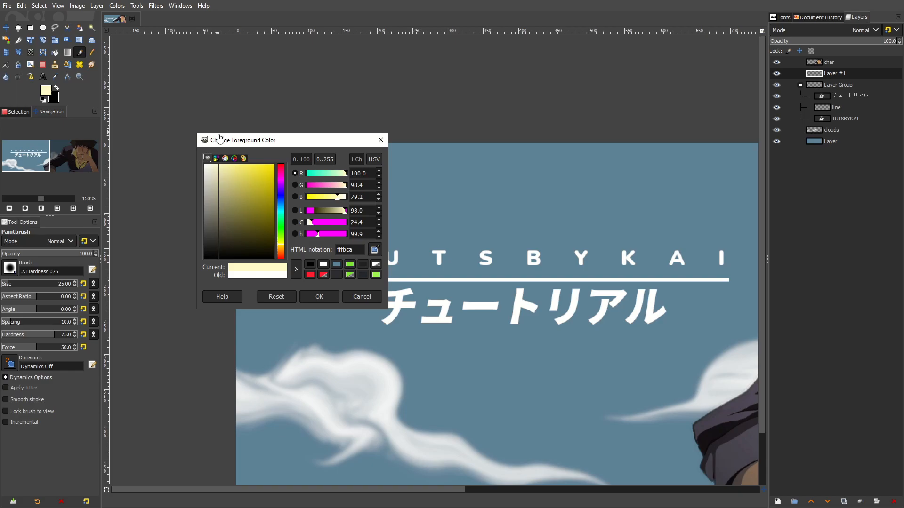
{"action": "left_click", "coordinate": [319, 297]}
Choose the 2. Hardness 100 brush at size 80 and stamp a round moon above and left of the title
{"action": "left_click", "coordinate": [10, 268]}
{"action": "left_click", "coordinate": [17, 281]}
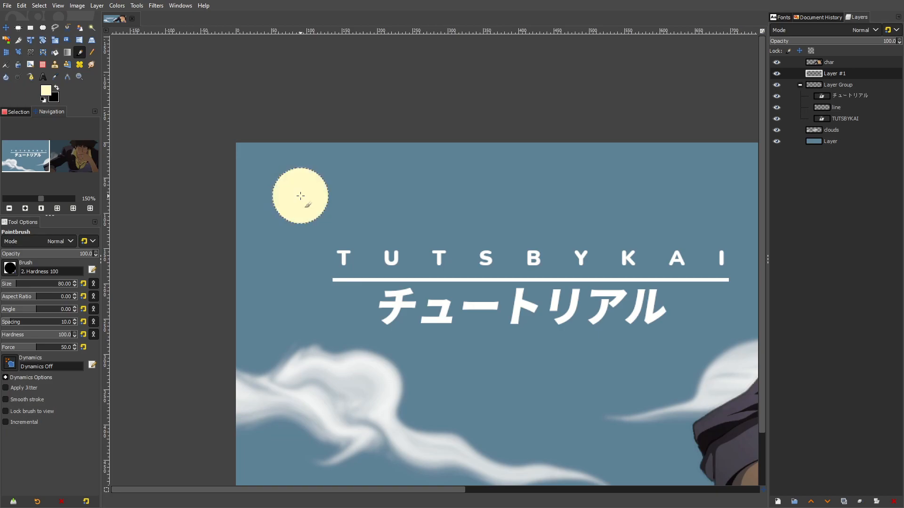
{"action": "left_click", "coordinate": [300, 196]}
{"action": "scroll", "coordinate": [435, 296], "scroll_direction": "down", "scroll_amount": 5}
{"action": "scroll", "coordinate": [434, 293], "scroll_direction": "up", "scroll_amount": 5}
Try to cut the moon into a crescent with the Eraser at size 80, and undo the cut
{"action": "left_click", "coordinate": [44, 65]}
{"action": "left_click", "coordinate": [303, 187]}
{"action": "scroll", "coordinate": [476, 226], "scroll_direction": "down", "scroll_amount": 4}
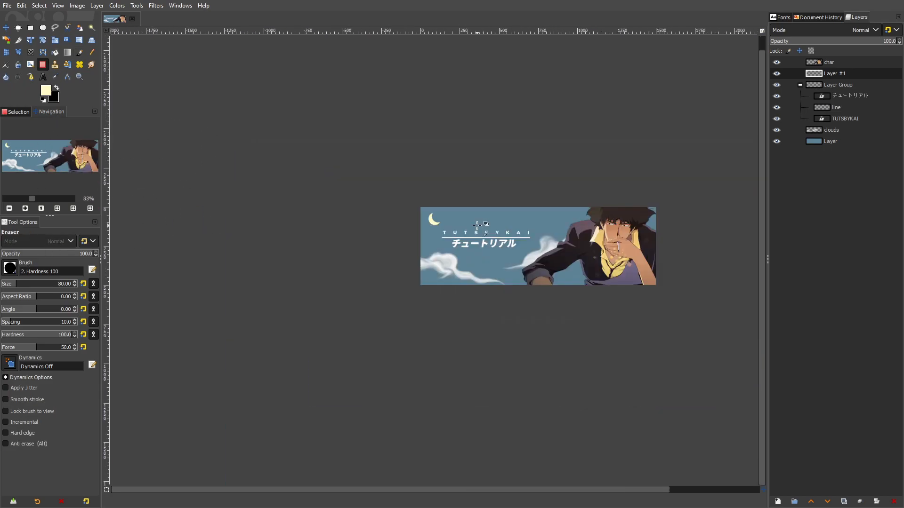
{"action": "scroll", "coordinate": [477, 225], "scroll_direction": "up", "scroll_amount": 5}
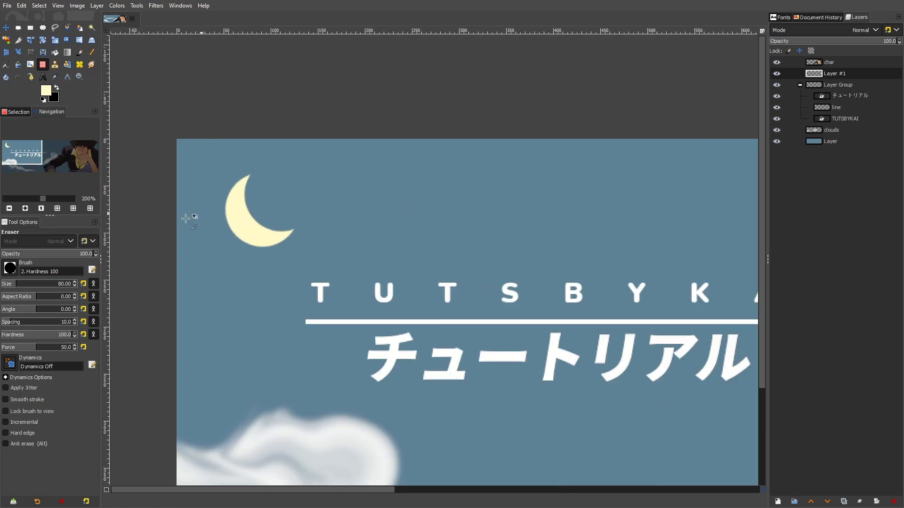
{"action": "key", "text": "ctrl+z"}
Try a crescent cut with the Eraser at size 58, and undo it
{"action": "left_click", "coordinate": [14, 285]}
{"action": "left_click", "coordinate": [275, 202]}
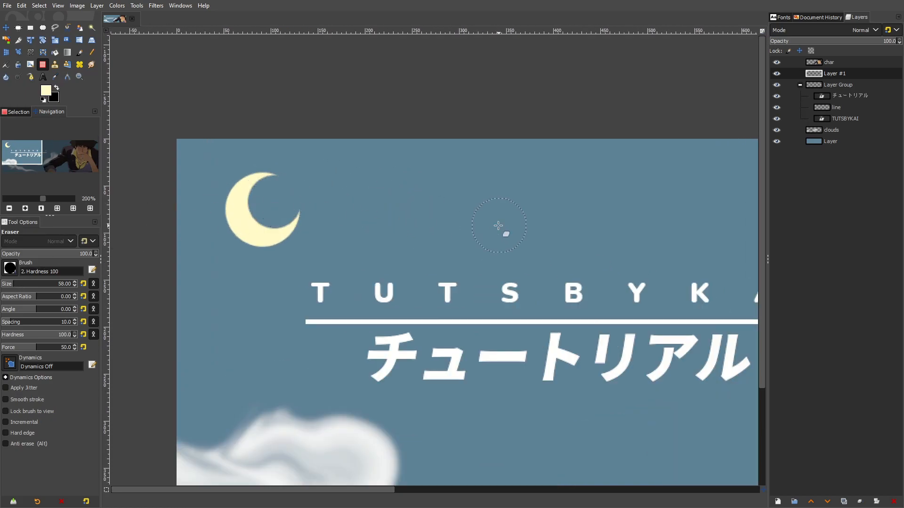
{"action": "scroll", "coordinate": [499, 226], "scroll_direction": "down", "scroll_amount": 4}
{"action": "scroll", "coordinate": [456, 226], "scroll_direction": "up", "scroll_amount": 4}
{"action": "key", "text": "ctrl+z"}
Set the Eraser size to 63, try a crescent cut in the moon, and undo it
{"action": "left_click", "coordinate": [74, 282]}
{"action": "left_click", "coordinate": [408, 203]}
{"action": "scroll", "coordinate": [533, 208], "scroll_direction": "down", "scroll_amount": 5}
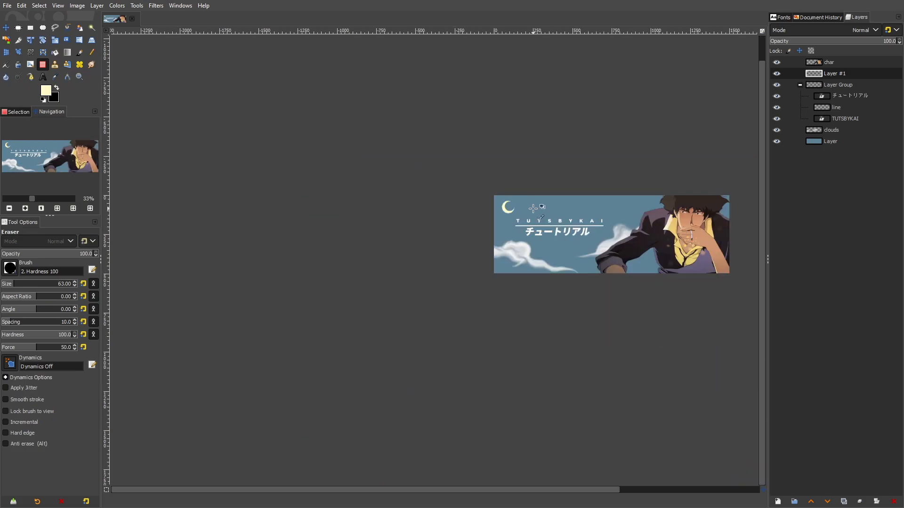
{"action": "scroll", "coordinate": [533, 208], "scroll_direction": "up", "scroll_amount": 7}
{"action": "key", "text": "ctrl+z"}
Try another crescent cut in the moon, check it at several zoom levels, and undo it
{"action": "left_click", "coordinate": [377, 191]}
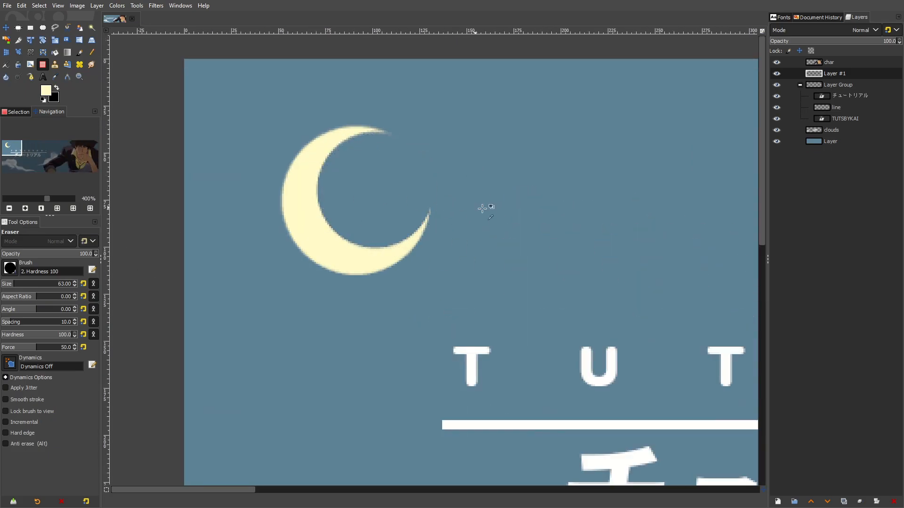
{"action": "scroll", "coordinate": [575, 228], "scroll_direction": "down", "scroll_amount": 5}
{"action": "scroll", "coordinate": [377, 212], "scroll_direction": "up", "scroll_amount": 5}
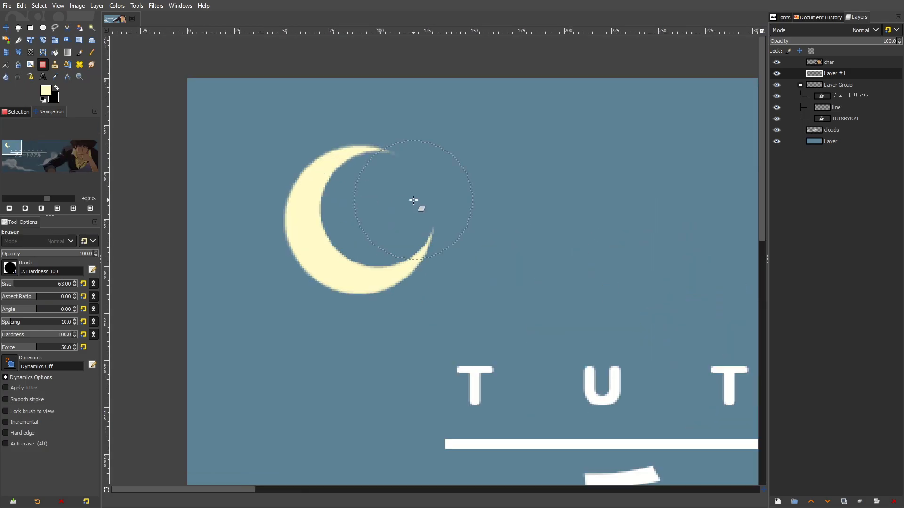
{"action": "scroll", "coordinate": [498, 236], "scroll_direction": "down", "scroll_amount": 5}
{"action": "scroll", "coordinate": [482, 227], "scroll_direction": "up", "scroll_amount": 5}
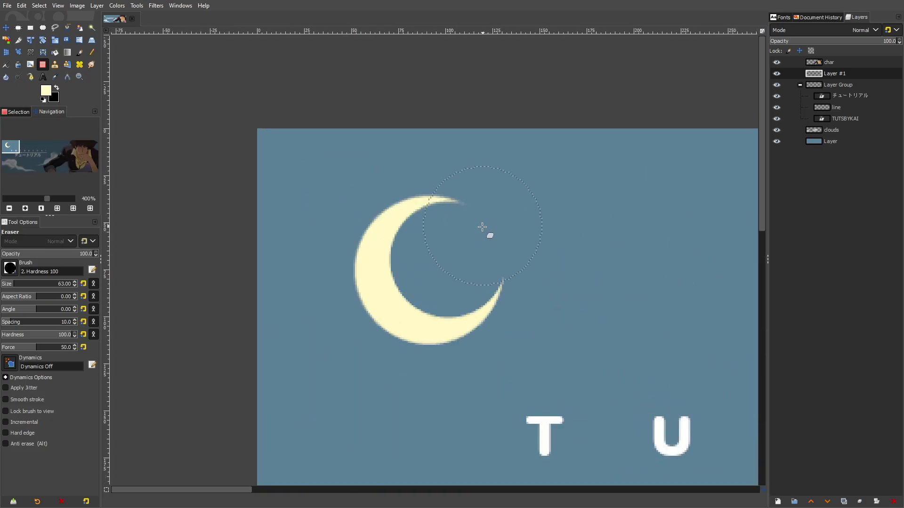
{"action": "scroll", "coordinate": [484, 259], "scroll_direction": "down", "scroll_amount": 5}
{"action": "scroll", "coordinate": [236, 239], "scroll_direction": "up", "scroll_amount": 4}
{"action": "key", "text": "ctrl+z"}
Try two more crescent cuts with the Eraser placed slightly differently, undoing each one
{"action": "left_click", "coordinate": [263, 232]}
{"action": "scroll", "coordinate": [488, 224], "scroll_direction": "down", "scroll_amount": 4}
{"action": "scroll", "coordinate": [452, 229], "scroll_direction": "up", "scroll_amount": 4}
{"action": "key", "text": "ctrl+z"}
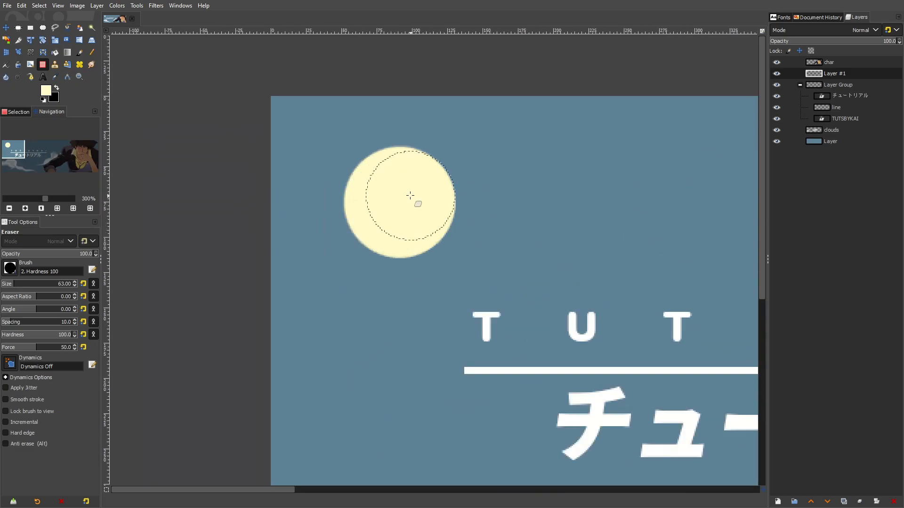
{"action": "left_click", "coordinate": [418, 189]}
{"action": "scroll", "coordinate": [518, 213], "scroll_direction": "down", "scroll_amount": 6}
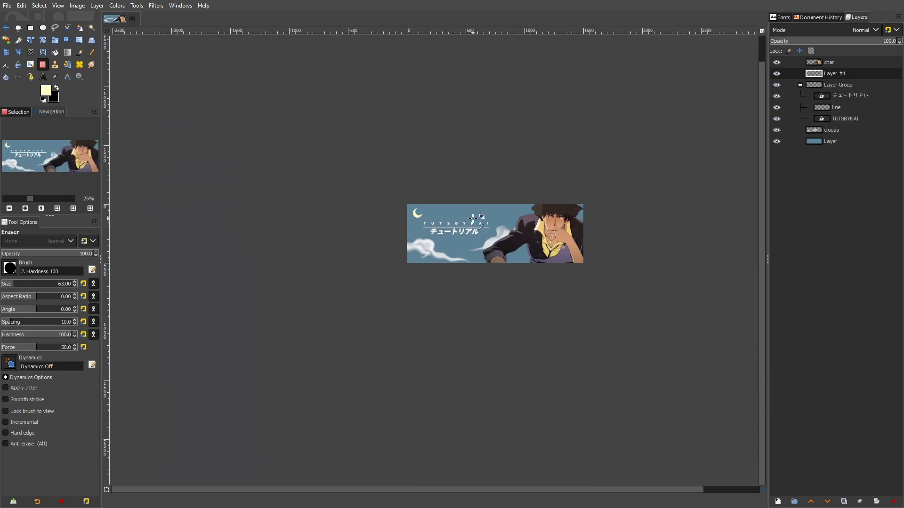
{"action": "scroll", "coordinate": [422, 217], "scroll_direction": "up", "scroll_amount": 6}
{"action": "key", "text": "ctrl+z"}
Erase the upper-right part of the moon to form a crescent, and nudge the moon layer slightly to the right
{"action": "left_click", "coordinate": [343, 152]}
{"action": "scroll", "coordinate": [505, 202], "scroll_direction": "down", "scroll_amount": 6}
{"action": "scroll", "coordinate": [349, 167], "scroll_direction": "up", "scroll_amount": 5}
{"action": "key", "text": "m"}
{"action": "left_click_drag", "start_coordinate": [381, 181], "coordinate": [386, 180]}
{"action": "left_click_drag", "start_coordinate": [426, 146], "coordinate": [415, 167]}
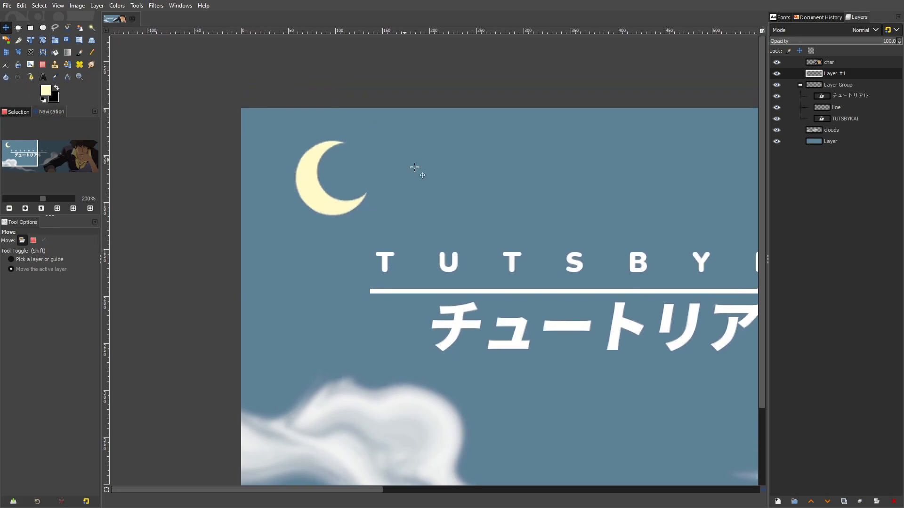
Duplicate the moon layer and fit the duplicate's boundary to the image size
{"action": "left_click", "coordinate": [775, 500]}
{"action": "left_click", "coordinate": [826, 473]}
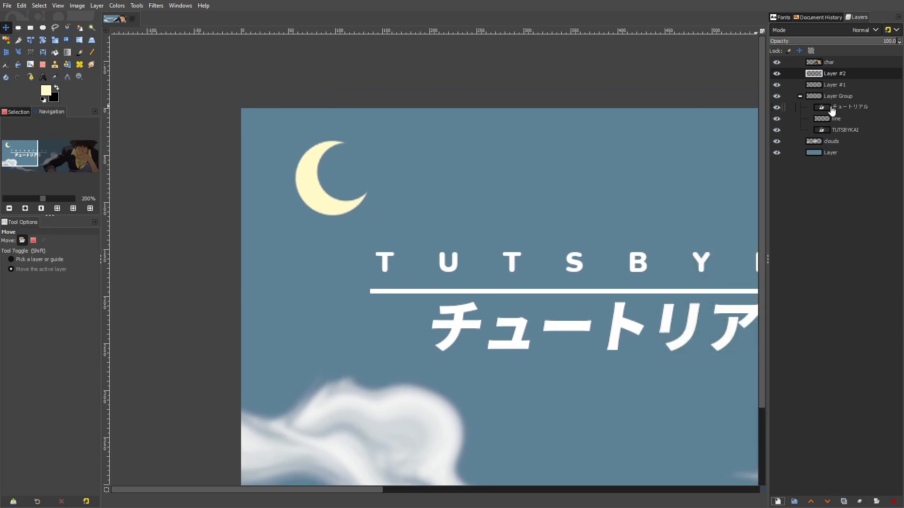
{"action": "right_click", "coordinate": [833, 83]}
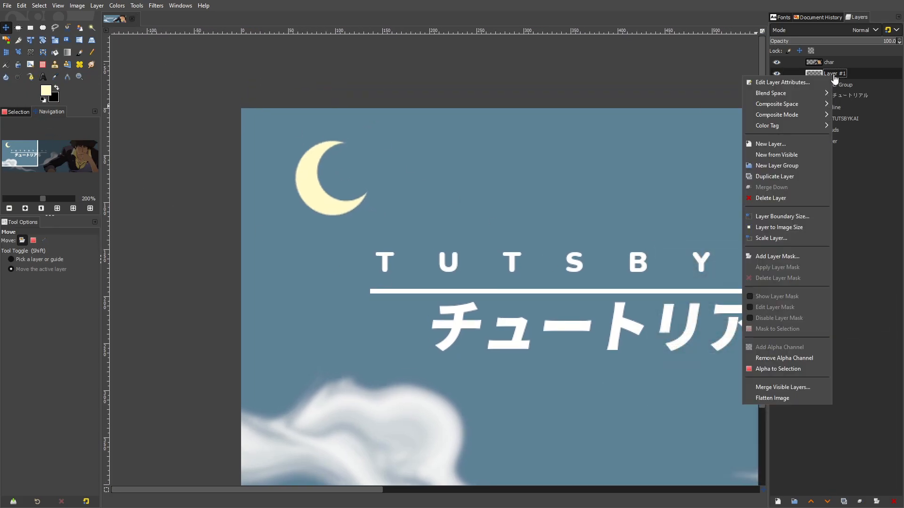
{"action": "left_click", "coordinate": [786, 177]}
{"action": "left_click", "coordinate": [104, 9]}
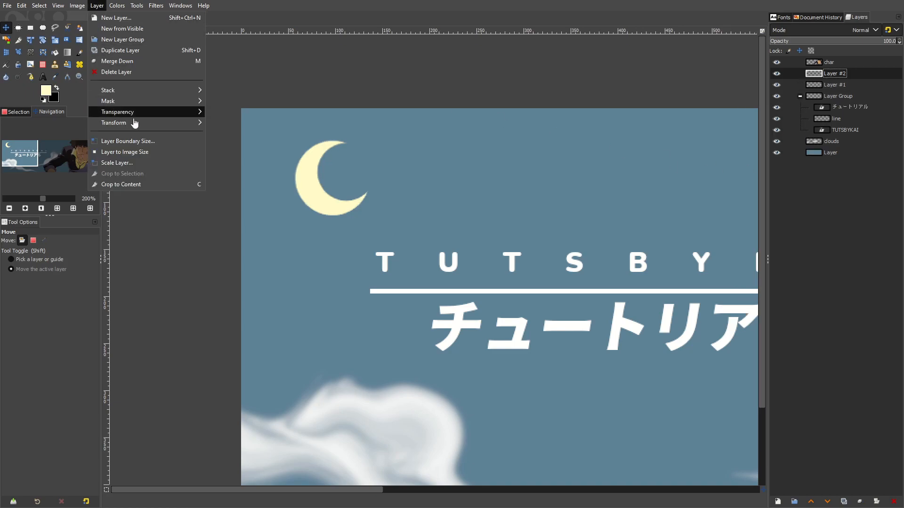
{"action": "left_click", "coordinate": [153, 149]}
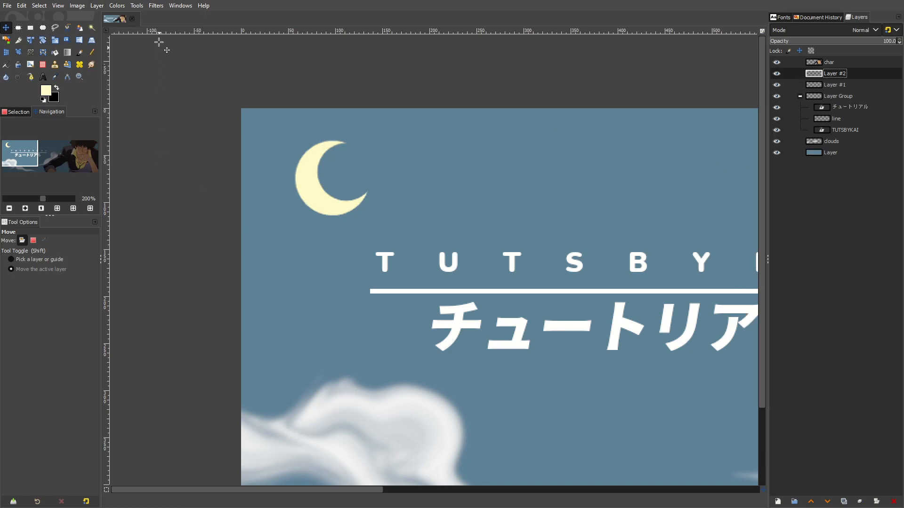
Apply a Gaussian Blur of 17.28 in X and Y to the duplicated moon layer
{"action": "left_click", "coordinate": [156, 5]}
{"action": "mouse_move", "coordinate": [174, 68]}
{"action": "left_click", "coordinate": [301, 81]}
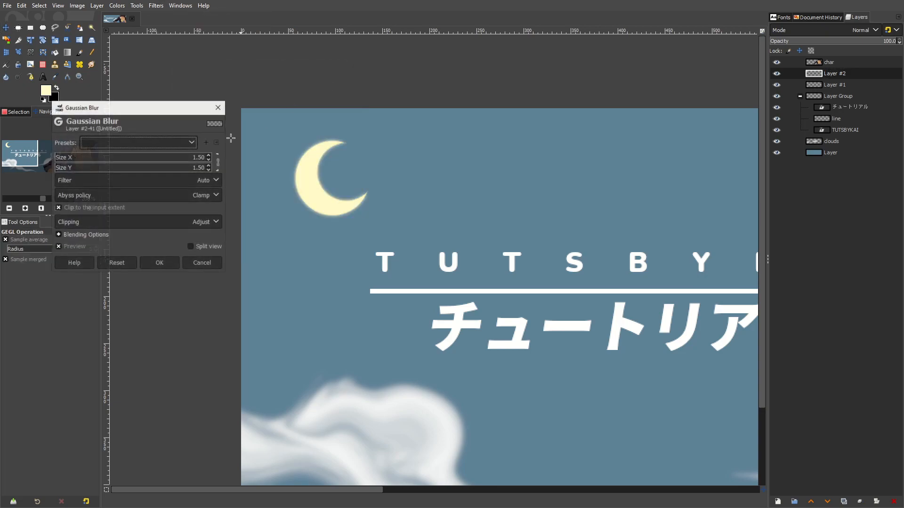
{"action": "mouse_move", "coordinate": [73, 160]}
{"action": "left_mouse_down"}
{"action": "mouse_move", "coordinate": [101, 162]}
{"action": "mouse_move", "coordinate": [80, 161]}
{"action": "left_mouse_up"}
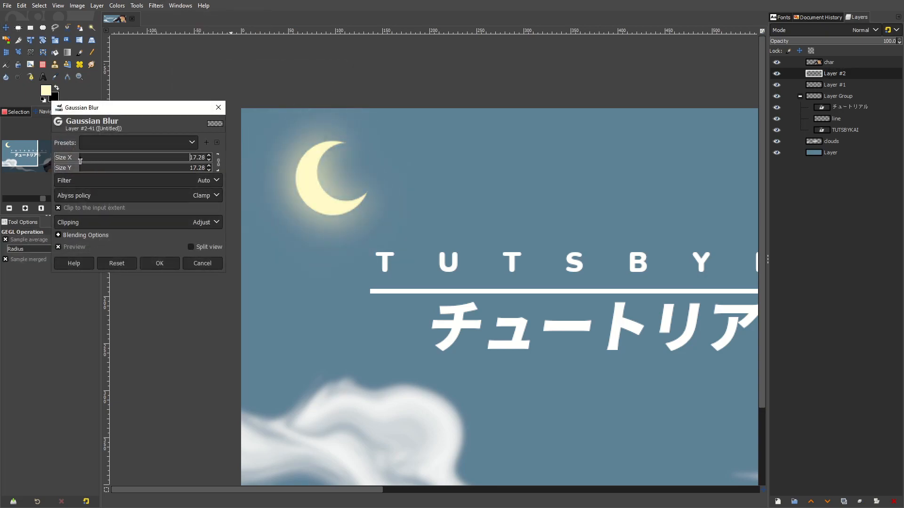
{"action": "left_click", "coordinate": [160, 264]}
Lower the blurred glow layer's opacity to 30.7 and check the glow on the whole banner
{"action": "left_click_drag", "start_coordinate": [801, 42], "coordinate": [809, 43]}
{"action": "scroll", "coordinate": [693, 113], "scroll_direction": "down", "scroll_amount": 4}
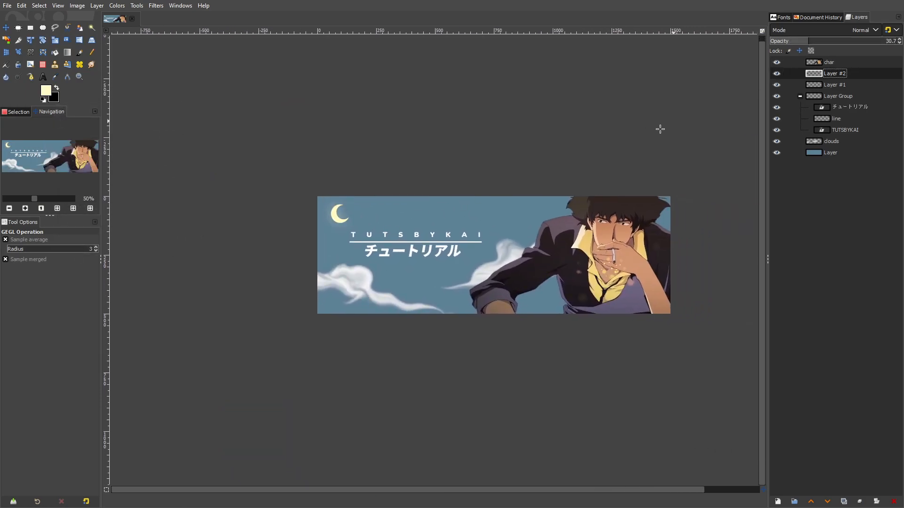
{"action": "scroll", "coordinate": [693, 110], "scroll_direction": "up", "scroll_amount": 5}
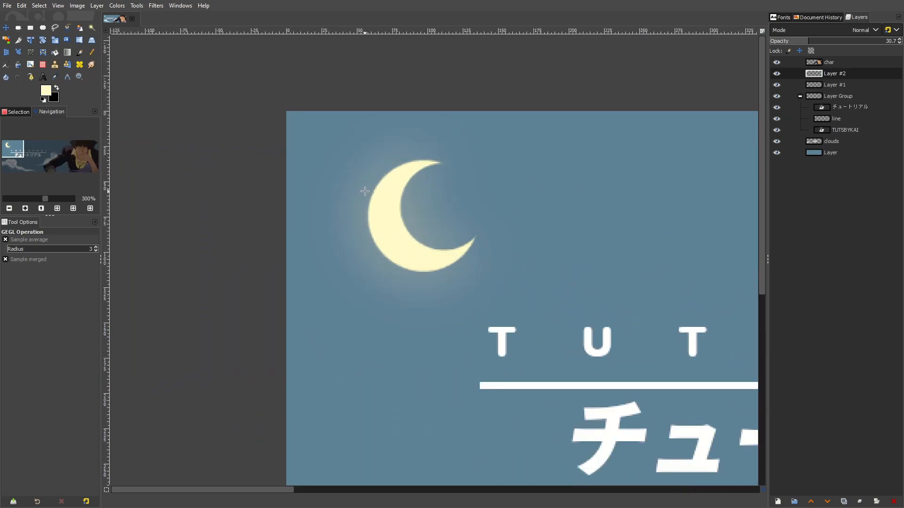
Put the glow and moon layers into a new layer group and move the group down and slightly right
{"action": "right_click", "coordinate": [823, 79]}
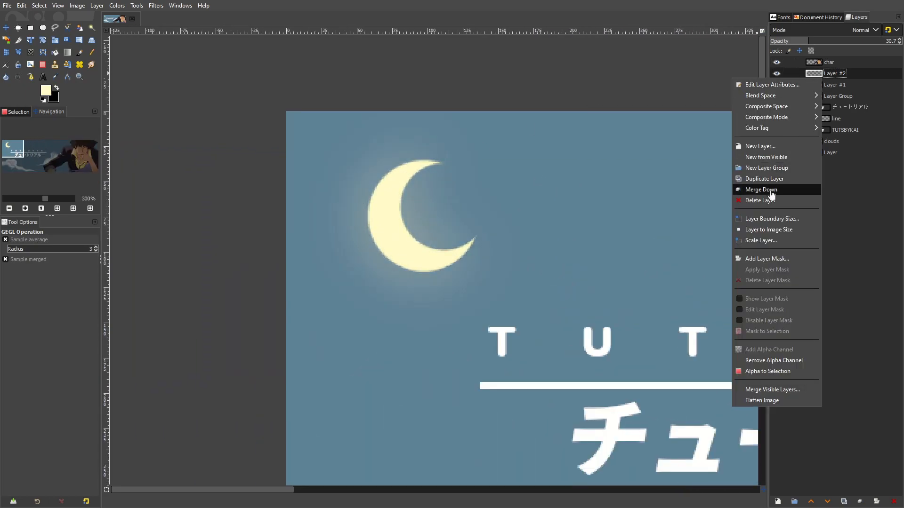
{"action": "left_click", "coordinate": [784, 171]}
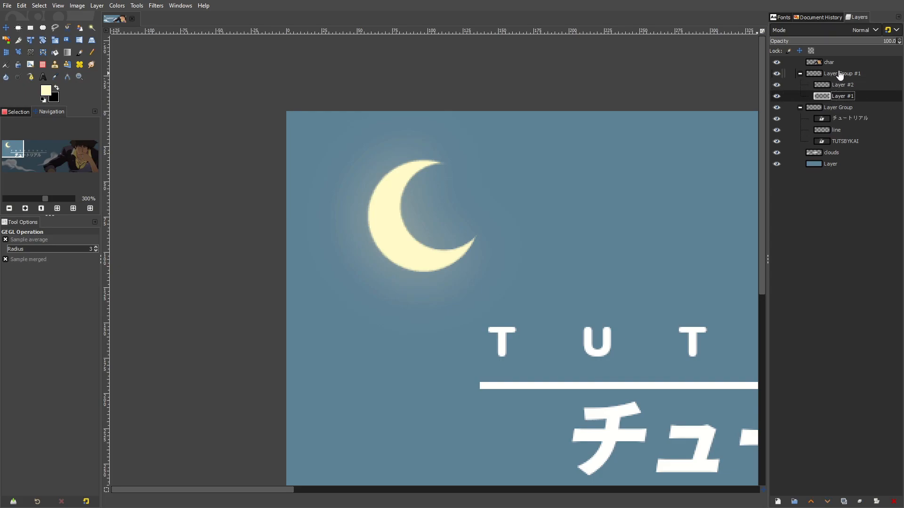
{"action": "left_click", "coordinate": [6, 27]}
{"action": "left_click_drag", "start_coordinate": [478, 247], "coordinate": [499, 286]}
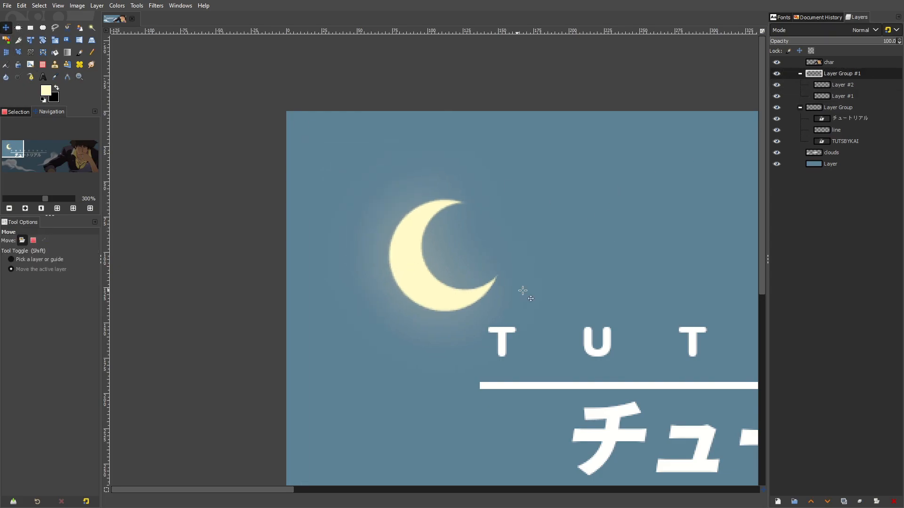
On the glow layer, erase the glow at the crescent's open side with the 2. Hardness 025 brush at size 101
{"action": "scroll", "coordinate": [473, 265], "scroll_direction": "up", "scroll_amount": 3}
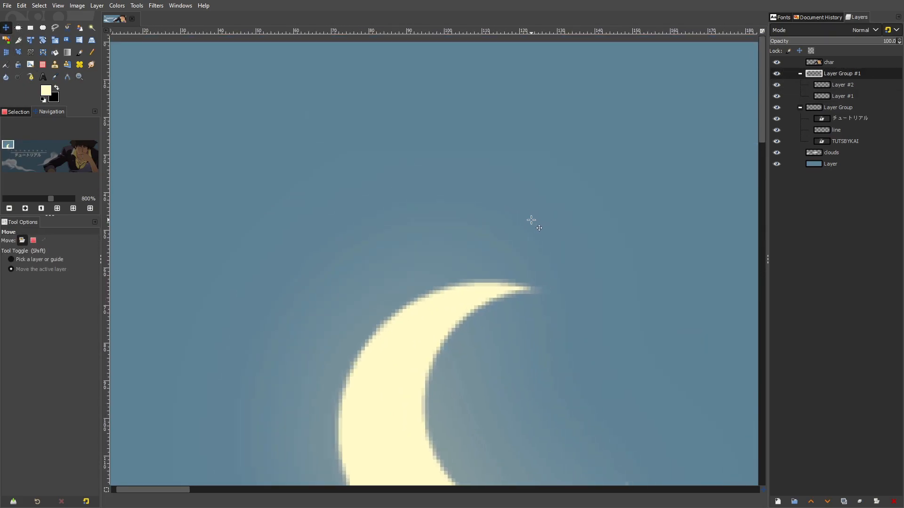
{"action": "left_click", "coordinate": [835, 87]}
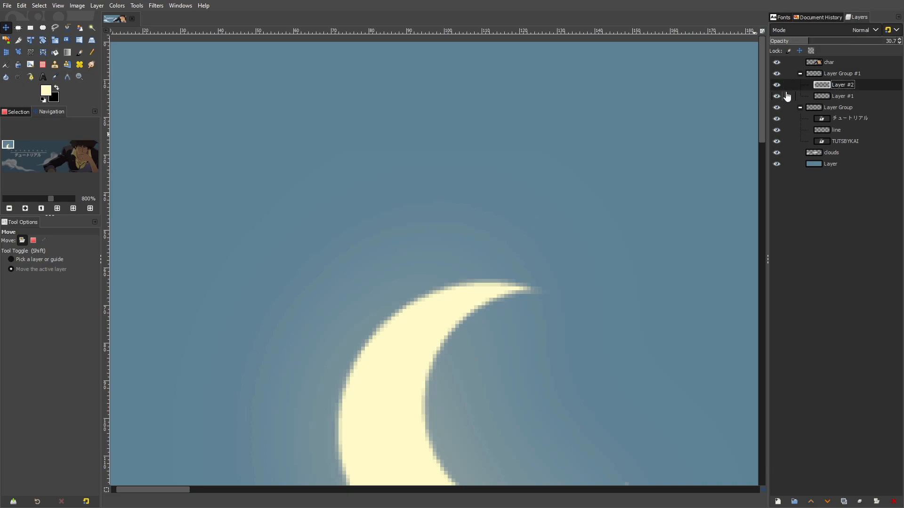
{"action": "left_click", "coordinate": [45, 65]}
{"action": "left_click", "coordinate": [17, 273]}
{"action": "left_click", "coordinate": [13, 297]}
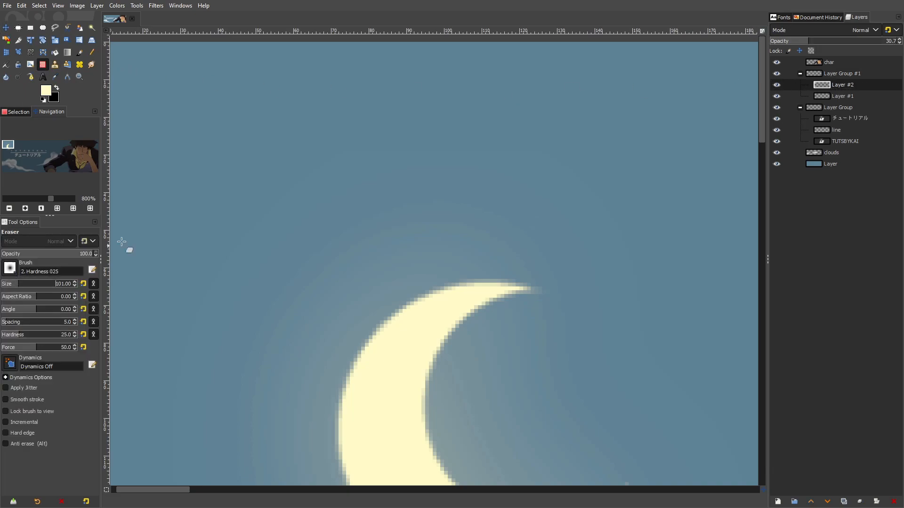
{"action": "scroll", "coordinate": [341, 184], "scroll_direction": "down", "scroll_amount": 1}
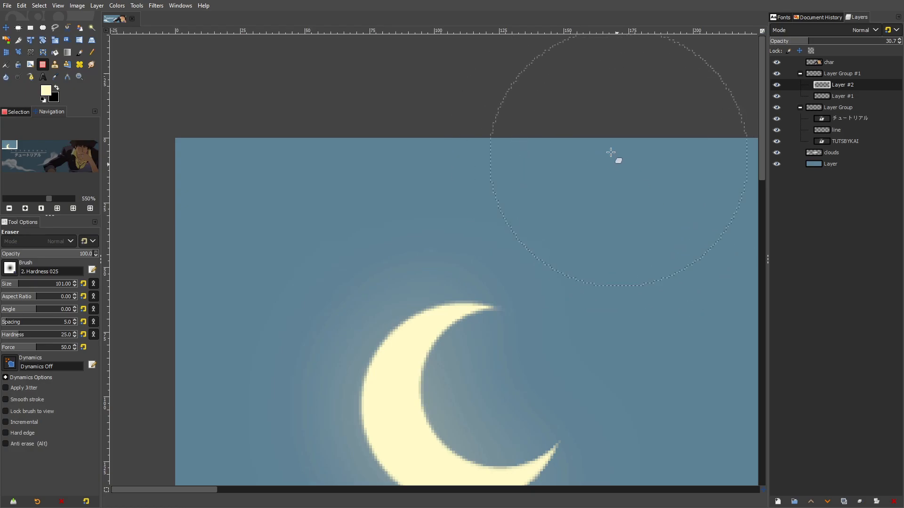
{"action": "scroll", "coordinate": [420, 202], "scroll_direction": "down", "scroll_amount": 6}
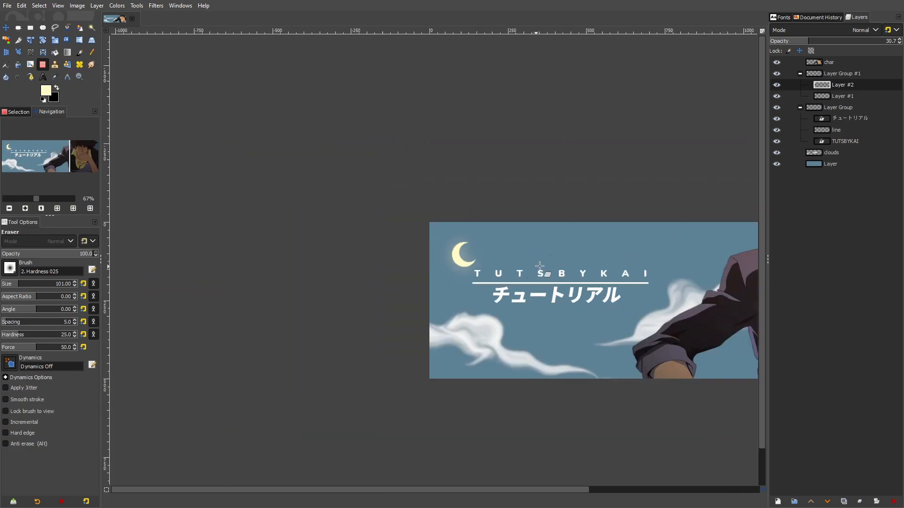
{"action": "left_click_drag", "start_coordinate": [619, 267], "coordinate": [502, 219]}
{"action": "scroll", "coordinate": [502, 218], "scroll_direction": "down", "scroll_amount": 1}
{"action": "scroll", "coordinate": [440, 183], "scroll_direction": "up", "scroll_amount": 2}
Move the moon layer group below the Japanese subtitle and check the whole banner
{"action": "left_click", "coordinate": [5, 28]}
{"action": "left_click_drag", "start_coordinate": [452, 188], "coordinate": [365, 166]}
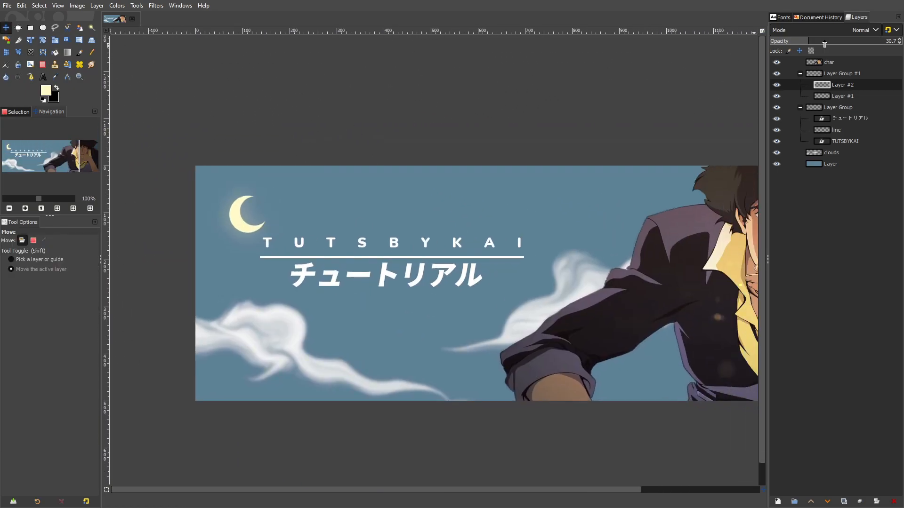
{"action": "left_click", "coordinate": [846, 74]}
{"action": "left_click_drag", "start_coordinate": [342, 203], "coordinate": [379, 282]}
{"action": "scroll", "coordinate": [678, 197], "scroll_direction": "down", "scroll_amount": 1}
{"action": "scroll", "coordinate": [607, 233], "scroll_direction": "down", "scroll_amount": 3}
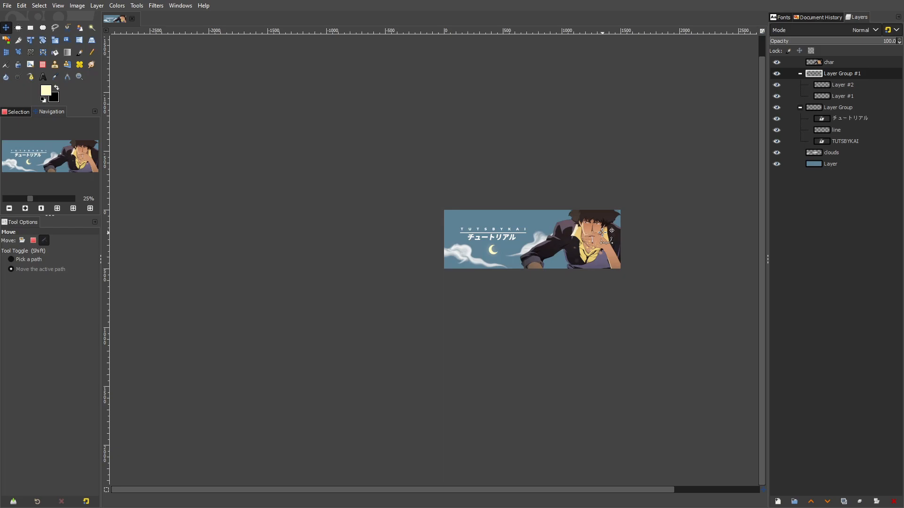
Move the title layer group straight up on the banner
{"action": "scroll", "coordinate": [607, 233], "scroll_direction": "up", "scroll_amount": 4}
{"action": "key", "text": "Page_Down"}
{"action": "left_click_drag", "start_coordinate": [541, 206], "coordinate": [542, 182]}
Move the moon layer group up so it sits roughly centred under the subtitle
{"action": "left_click", "coordinate": [833, 75]}
{"action": "left_click_drag", "start_coordinate": [618, 270], "coordinate": [517, 266]}
{"action": "scroll", "coordinate": [611, 249], "scroll_direction": "down", "scroll_amount": 2}
{"action": "left_click_drag", "start_coordinate": [520, 271], "coordinate": [521, 271]}
{"action": "scroll", "coordinate": [558, 259], "scroll_direction": "down", "scroll_amount": 3}
{"action": "scroll", "coordinate": [569, 261], "scroll_direction": "up", "scroll_amount": 3}
Add a new layer directly above the blue sky background layer
{"action": "left_click", "coordinate": [817, 164]}
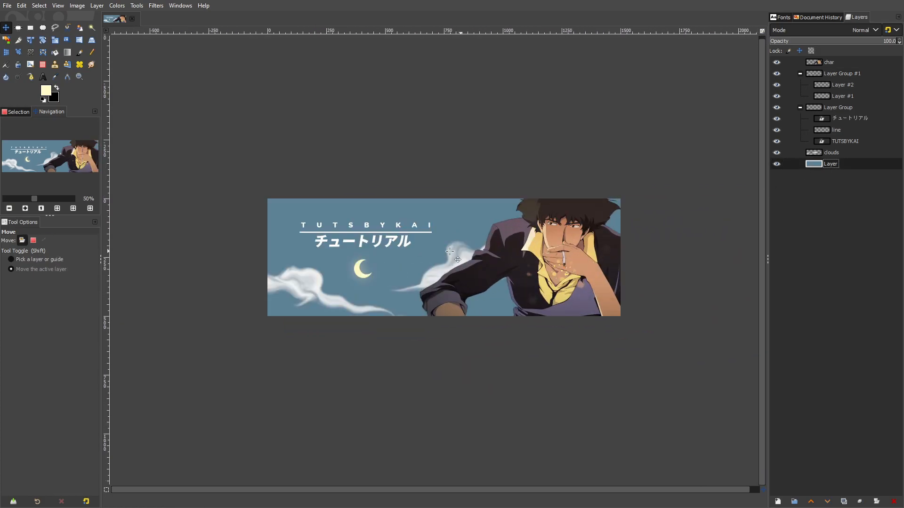
{"action": "scroll", "coordinate": [480, 257], "scroll_direction": "up", "scroll_amount": 1}
{"action": "left_click", "coordinate": [96, 5]}
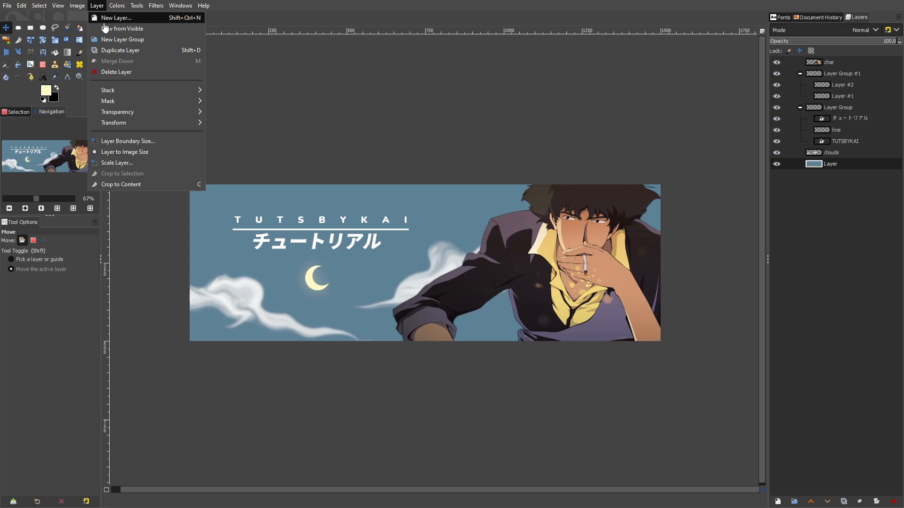
{"action": "left_click", "coordinate": [108, 15]}
{"action": "left_click", "coordinate": [518, 367]}
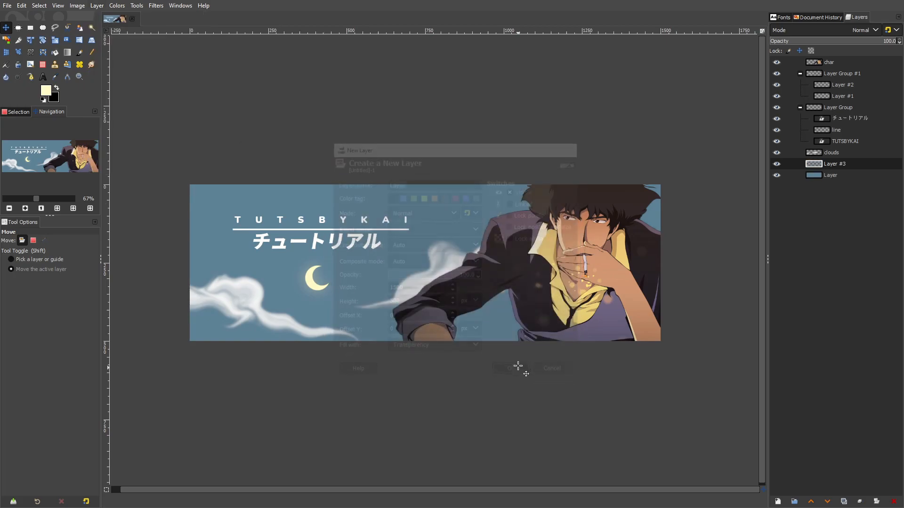
Reset the colours to default and set the foreground colour to dark blue 33394c
{"action": "left_click", "coordinate": [43, 100]}
{"action": "left_click", "coordinate": [45, 90]}
{"action": "left_click_drag", "start_coordinate": [226, 233], "coordinate": [227, 230]}
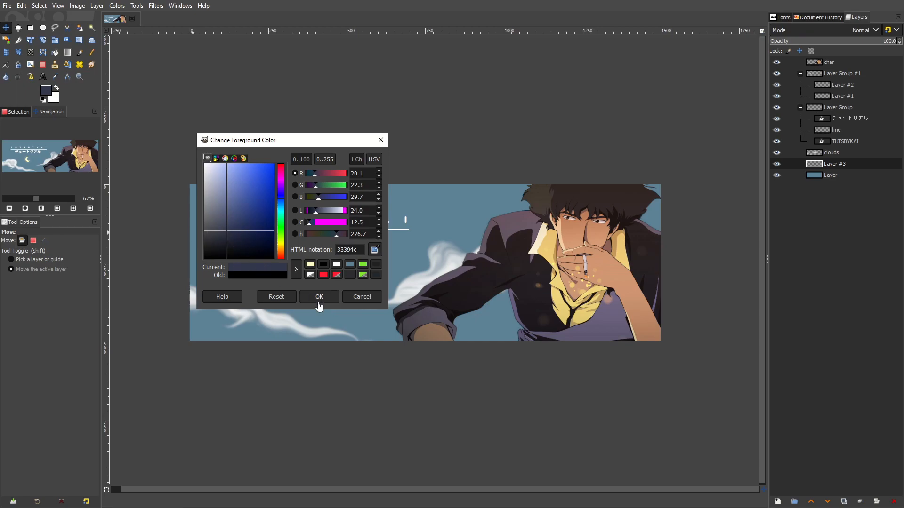
{"action": "left_click", "coordinate": [319, 296]}
Paint dark shading along the sky's upper edge using the Paintbrush with 2. Hardness 025 at size 1578
{"action": "left_click", "coordinate": [80, 52]}
{"action": "left_click", "coordinate": [9, 268]}
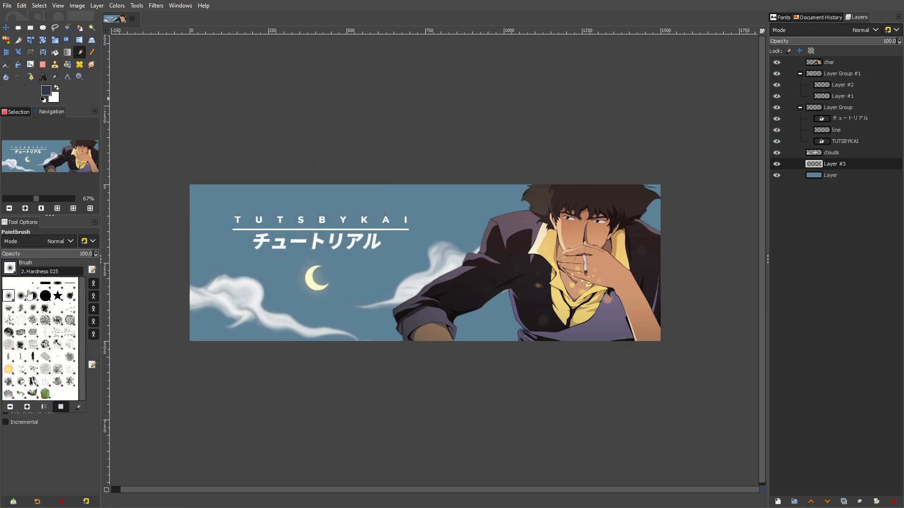
{"action": "left_click", "coordinate": [30, 276]}
{"action": "left_click_drag", "start_coordinate": [36, 285], "coordinate": [64, 284]}
{"action": "scroll", "coordinate": [308, 238], "scroll_direction": "down", "scroll_amount": 2}
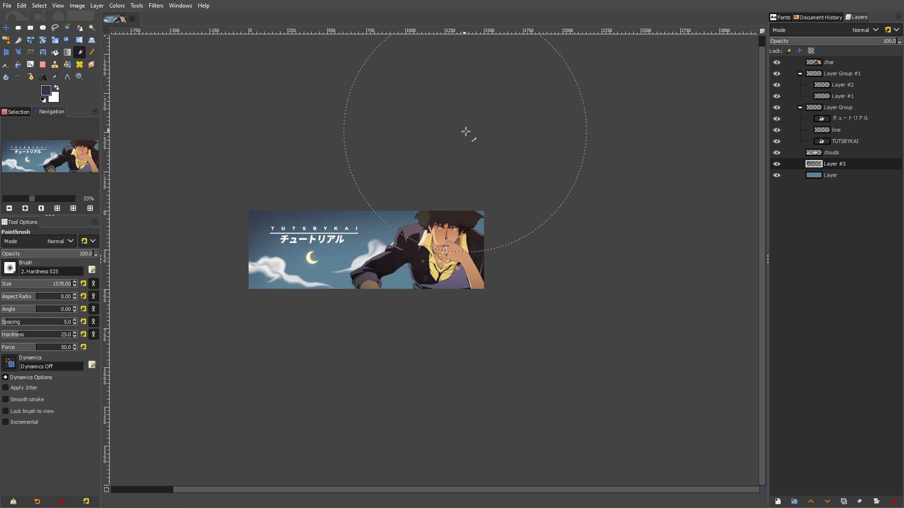
Reduce the dark sky shading layer's opacity to 53.3
{"action": "scroll", "coordinate": [498, 157], "scroll_direction": "up", "scroll_amount": 1}
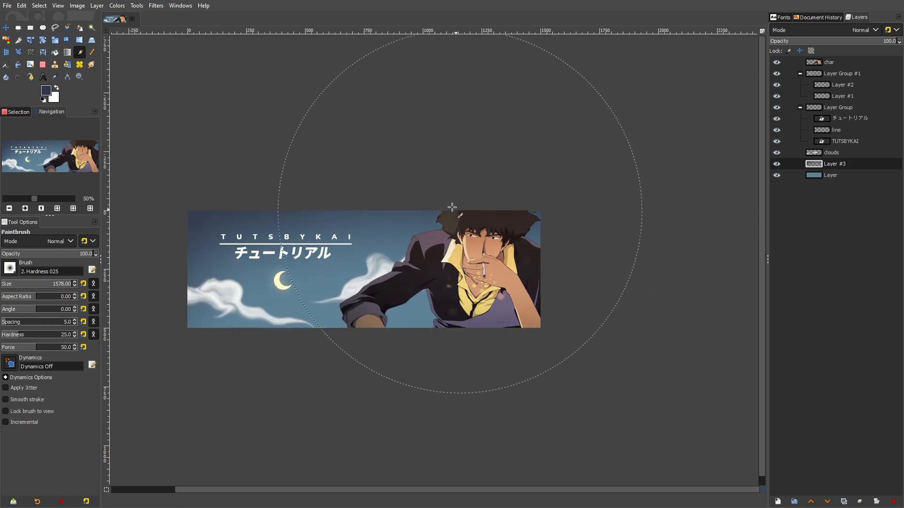
{"action": "left_click_drag", "start_coordinate": [463, 213], "coordinate": [553, 221]}
{"action": "left_click", "coordinate": [833, 42]}
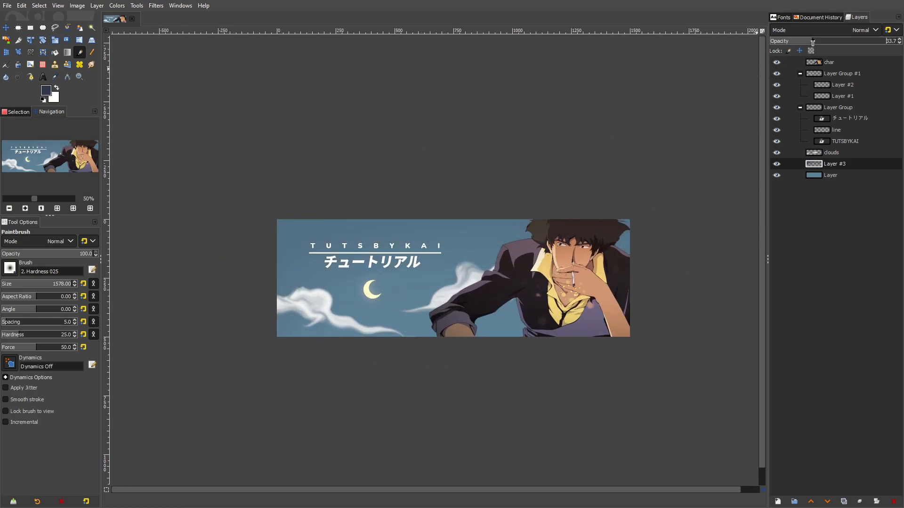
Add a new transparent layer above the dark sky shading and set the foreground colour to pale yellow ffffe9
{"action": "left_click", "coordinate": [781, 503]}
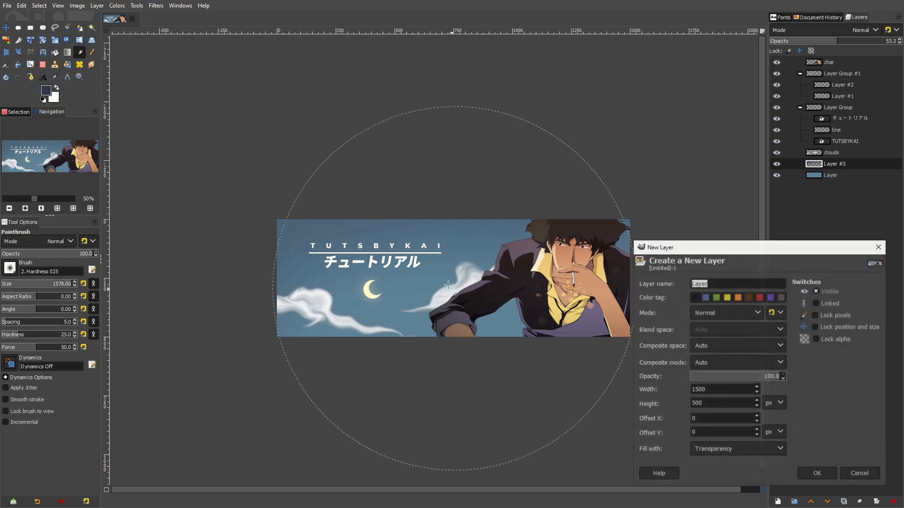
{"action": "left_click", "coordinate": [821, 476]}
{"action": "left_click", "coordinate": [46, 90]}
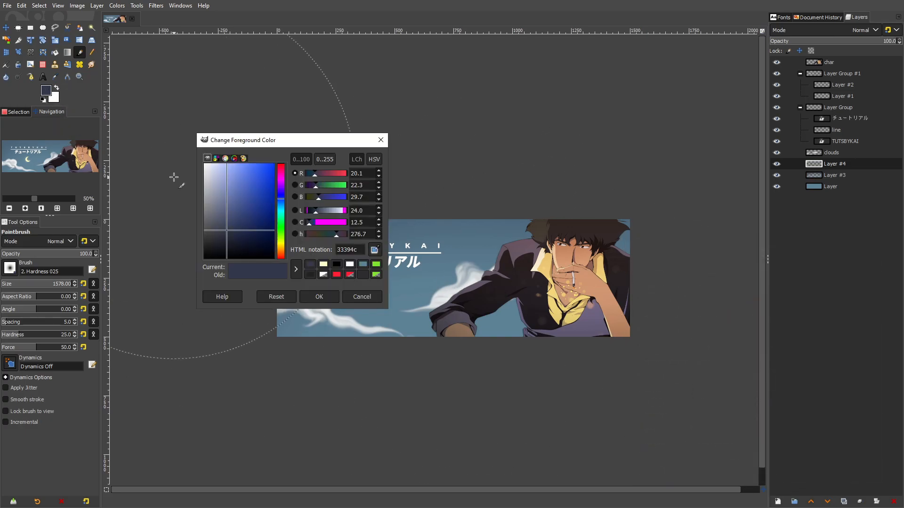
{"action": "left_click_drag", "start_coordinate": [255, 236], "coordinate": [223, 154]}
{"action": "left_click_drag", "start_coordinate": [281, 244], "coordinate": [281, 243]}
{"action": "left_click_drag", "start_coordinate": [244, 201], "coordinate": [212, 158]}
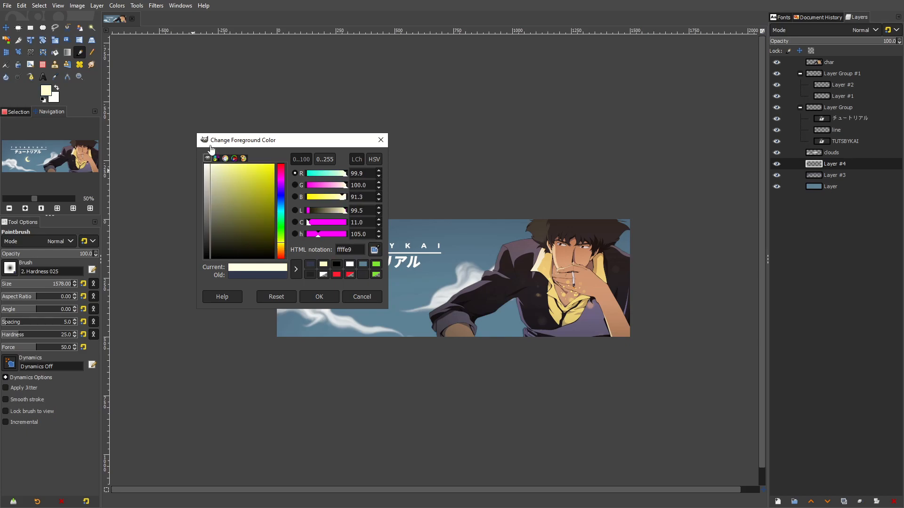
{"action": "left_click", "coordinate": [319, 296]}
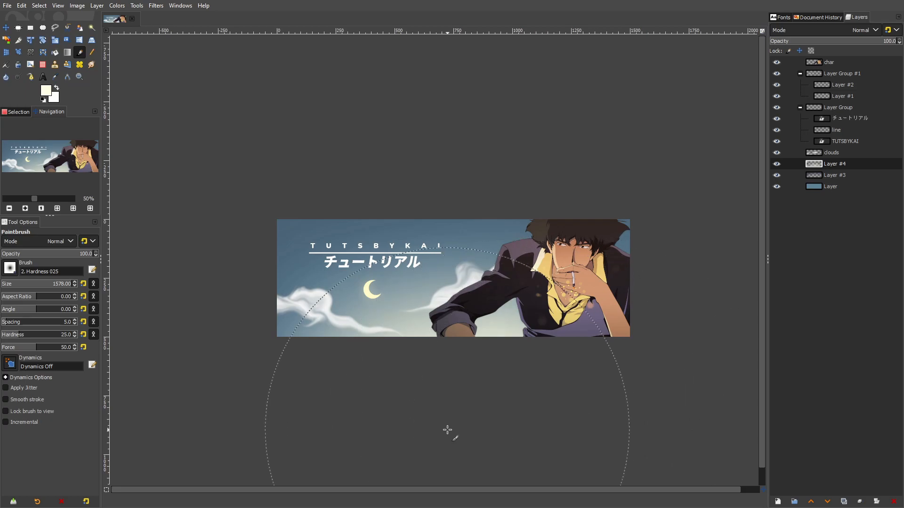
Blend the pale glow layer at the sky's lower edge in Overlay mode with opacity 23.7
{"action": "left_click", "coordinate": [832, 30]}
{"action": "left_click", "coordinate": [821, 266]}
{"action": "left_click_drag", "start_coordinate": [793, 45], "coordinate": [798, 45]}
{"action": "scroll", "coordinate": [532, 278], "scroll_direction": "down", "scroll_amount": 1}
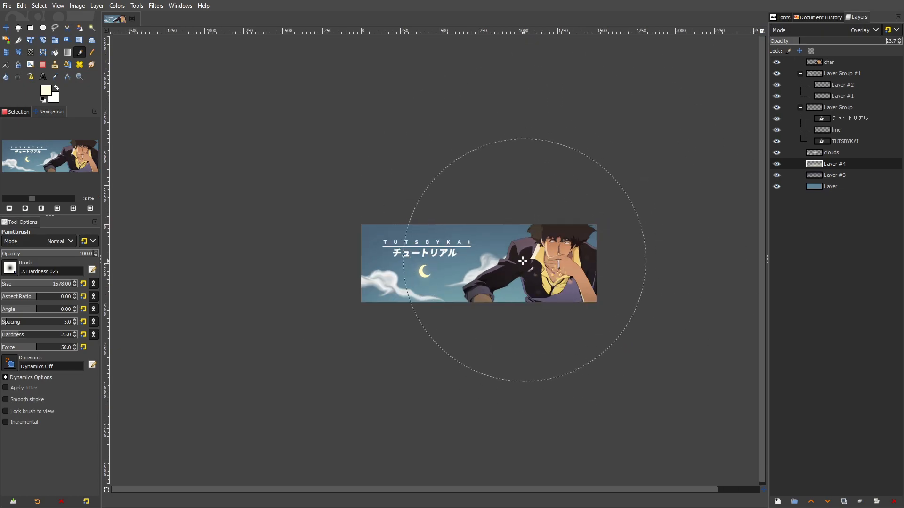
{"action": "scroll", "coordinate": [498, 220], "scroll_direction": "up", "scroll_amount": 2}
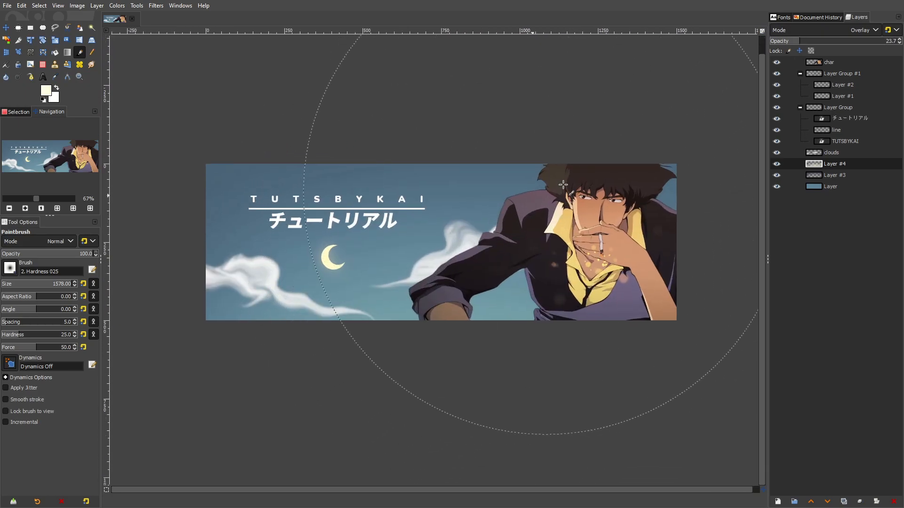
Hide the character layer and toggle the pale glow layer to compare the sky with and without it
{"action": "left_click", "coordinate": [776, 62]}
{"action": "left_click", "coordinate": [777, 64]}
{"action": "left_click", "coordinate": [777, 64]}
{"action": "left_click", "coordinate": [777, 164]}
{"action": "left_click", "coordinate": [777, 164]}
Try to soften the lumpy lower-right edge of the cloud right of the moon using the Eraser at sizes 331 and 493
{"action": "left_click", "coordinate": [813, 152]}
{"action": "key", "text": "shift+e"}
{"action": "left_click", "coordinate": [36, 285]}
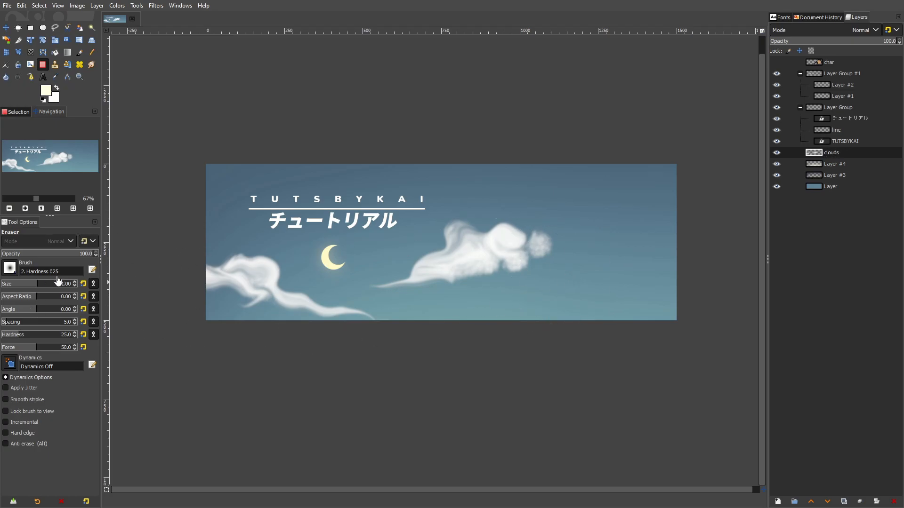
{"action": "scroll", "coordinate": [555, 277], "scroll_direction": "up", "scroll_amount": 2, "text": "ctrl"}
{"action": "left_click", "coordinate": [777, 62]}
{"action": "left_click", "coordinate": [777, 62]}
{"action": "left_click", "coordinate": [777, 62]}
{"action": "left_click", "coordinate": [777, 62]}
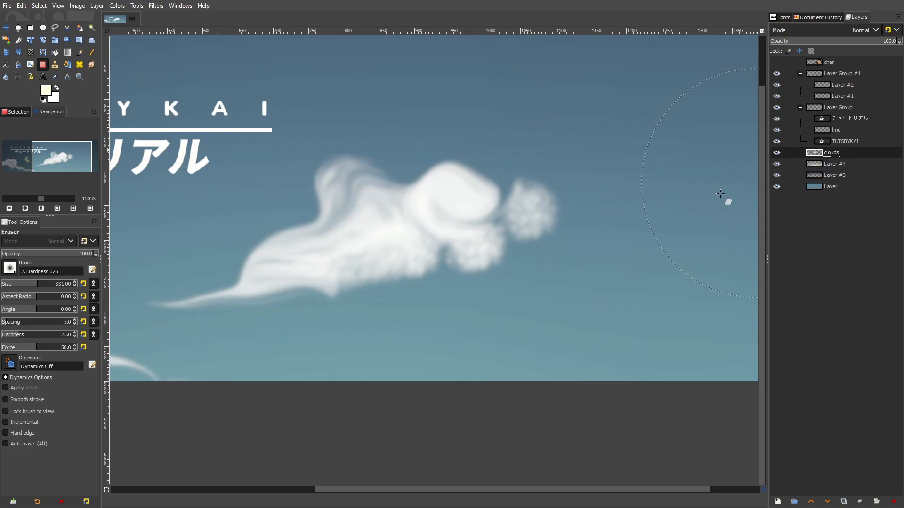
{"action": "left_click_drag", "start_coordinate": [627, 197], "coordinate": [594, 253]}
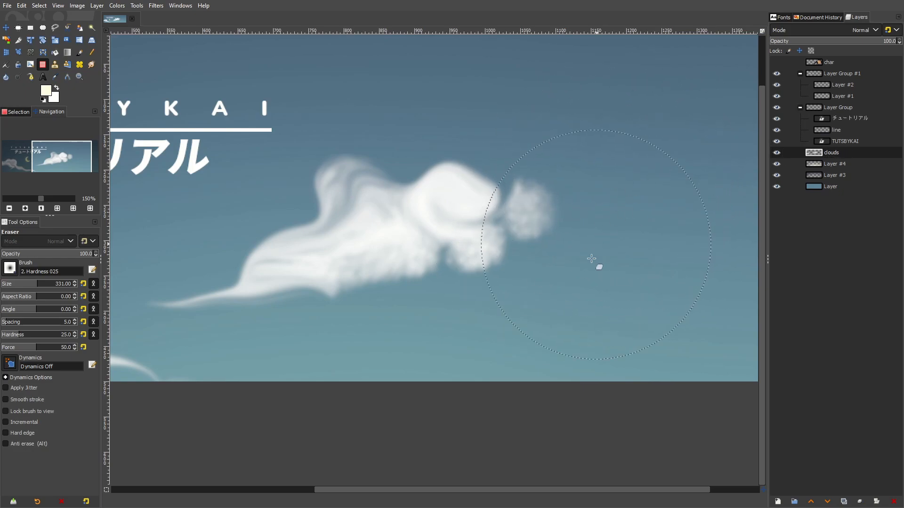
{"action": "left_click_drag", "start_coordinate": [35, 284], "coordinate": [48, 283]}
{"action": "mouse_move", "coordinate": [567, 299]}
{"action": "left_mouse_down"}
{"action": "mouse_move", "coordinate": [636, 236]}
{"action": "mouse_move", "coordinate": [538, 320]}
{"action": "mouse_move", "coordinate": [463, 360]}
{"action": "mouse_move", "coordinate": [496, 362]}
{"action": "mouse_move", "coordinate": [557, 323]}
{"action": "mouse_move", "coordinate": [603, 220]}
{"action": "mouse_move", "coordinate": [595, 232]}
{"action": "mouse_move", "coordinate": [603, 246]}
{"action": "mouse_move", "coordinate": [353, 396]}
{"action": "mouse_move", "coordinate": [369, 395]}
{"action": "mouse_move", "coordinate": [319, 401]}
{"action": "mouse_move", "coordinate": [419, 388]}
{"action": "mouse_move", "coordinate": [563, 344]}
{"action": "mouse_move", "coordinate": [638, 203]}
{"action": "mouse_move", "coordinate": [576, 131]}
{"action": "mouse_move", "coordinate": [586, 151]}
{"action": "left_mouse_up"}
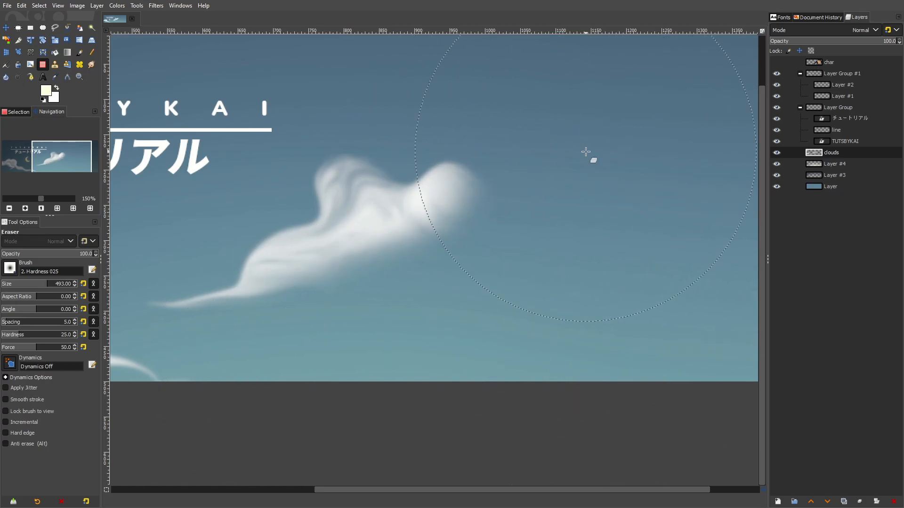
{"action": "scroll", "coordinate": [585, 151], "scroll_direction": "down", "scroll_amount": 4}
{"action": "scroll", "coordinate": [648, 198], "scroll_direction": "up", "scroll_amount": 2}
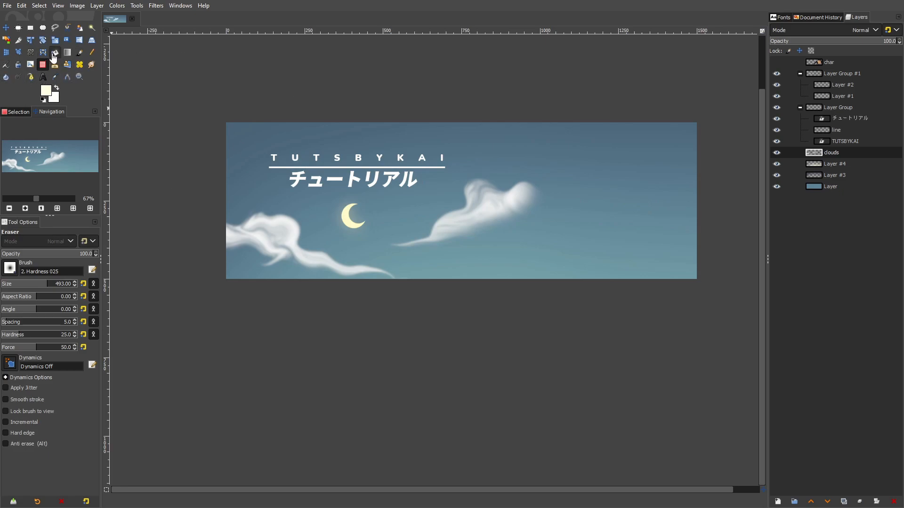
Undo the recent erasures on the clouds layer
{"action": "key", "text": "ctrl+z"}
{"action": "key", "text": "ctrl+z"}
{"action": "key", "text": "ctrl+z"}
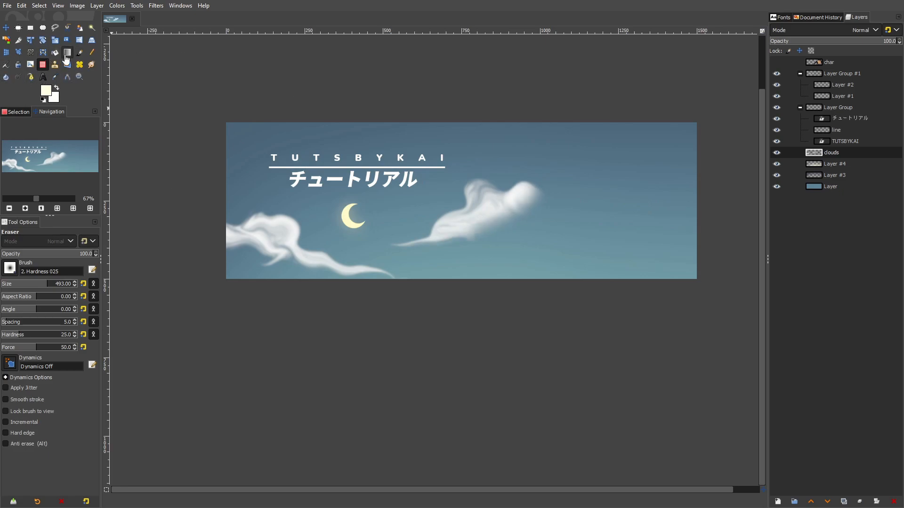
Pull the lumpy end of the cloud right of the moon into a tapering wisp using Warp Transform at size 103.46
{"action": "key", "text": "w"}
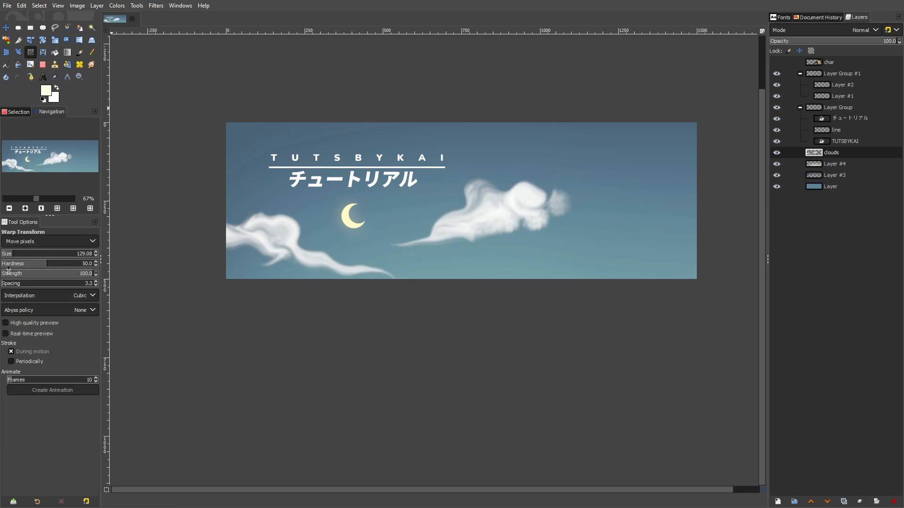
{"action": "scroll", "coordinate": [574, 212], "scroll_direction": "up", "scroll_amount": 2}
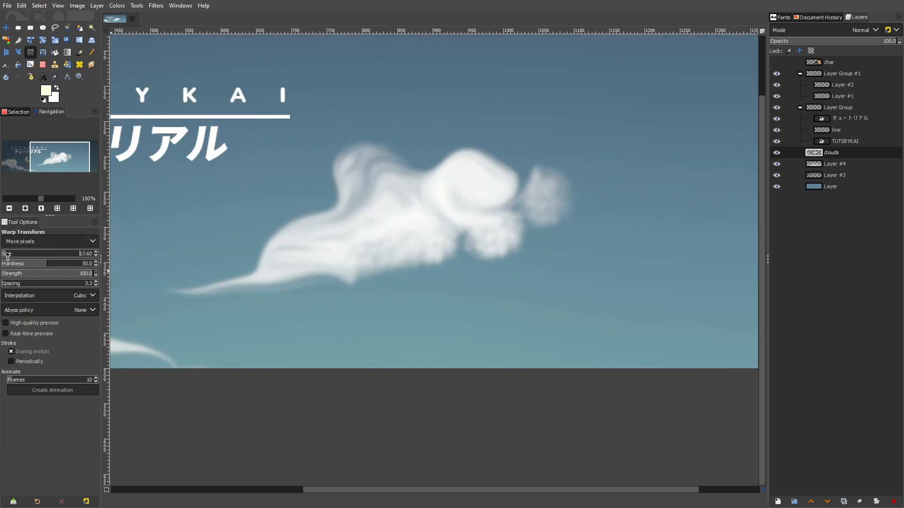
{"action": "mouse_move", "coordinate": [545, 199]}
{"action": "left_mouse_down"}
{"action": "mouse_move", "coordinate": [537, 178]}
{"action": "mouse_move", "coordinate": [584, 157]}
{"action": "left_mouse_up"}
{"action": "mouse_move", "coordinate": [561, 187]}
{"action": "left_mouse_down"}
{"action": "mouse_move", "coordinate": [634, 156]}
{"action": "mouse_move", "coordinate": [671, 168]}
{"action": "mouse_move", "coordinate": [659, 165]}
{"action": "left_mouse_up"}
{"action": "mouse_move", "coordinate": [490, 193]}
{"action": "left_mouse_down"}
{"action": "mouse_move", "coordinate": [570, 207]}
{"action": "mouse_move", "coordinate": [549, 211]}
{"action": "mouse_move", "coordinate": [551, 237]}
{"action": "mouse_move", "coordinate": [508, 219]}
{"action": "mouse_move", "coordinate": [565, 232]}
{"action": "mouse_move", "coordinate": [498, 197]}
{"action": "mouse_move", "coordinate": [542, 227]}
{"action": "mouse_move", "coordinate": [488, 268]}
{"action": "mouse_move", "coordinate": [494, 216]}
{"action": "mouse_move", "coordinate": [444, 234]}
{"action": "mouse_move", "coordinate": [468, 233]}
{"action": "mouse_move", "coordinate": [411, 269]}
{"action": "mouse_move", "coordinate": [392, 269]}
{"action": "mouse_move", "coordinate": [394, 283]}
{"action": "mouse_move", "coordinate": [459, 270]}
{"action": "mouse_move", "coordinate": [510, 236]}
{"action": "mouse_move", "coordinate": [500, 230]}
{"action": "mouse_move", "coordinate": [519, 216]}
{"action": "mouse_move", "coordinate": [510, 218]}
{"action": "mouse_move", "coordinate": [534, 224]}
{"action": "mouse_move", "coordinate": [569, 209]}
{"action": "mouse_move", "coordinate": [579, 222]}
{"action": "mouse_move", "coordinate": [561, 221]}
{"action": "mouse_move", "coordinate": [554, 204]}
{"action": "mouse_move", "coordinate": [634, 178]}
{"action": "mouse_move", "coordinate": [613, 182]}
{"action": "mouse_move", "coordinate": [653, 184]}
{"action": "mouse_move", "coordinate": [664, 170]}
{"action": "mouse_move", "coordinate": [615, 188]}
{"action": "mouse_move", "coordinate": [641, 167]}
{"action": "left_mouse_up"}
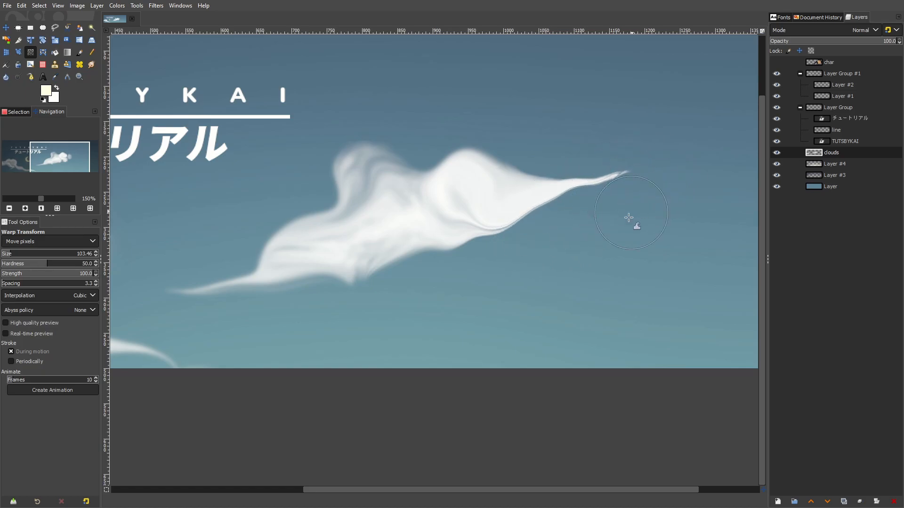
{"action": "scroll", "coordinate": [576, 255], "scroll_direction": "down", "scroll_amount": 3}
{"action": "scroll", "coordinate": [576, 255], "scroll_direction": "up", "scroll_amount": 3}
{"action": "left_click", "coordinate": [155, 5]}
{"action": "mouse_move", "coordinate": [164, 66]}
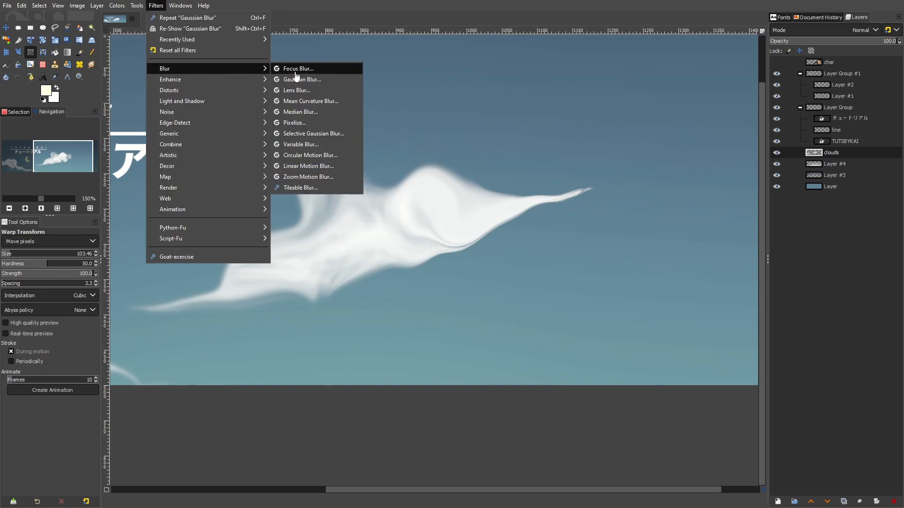
{"action": "left_click", "coordinate": [296, 81]}
{"action": "left_click_drag", "start_coordinate": [56, 160], "coordinate": [58, 159]}
{"action": "key", "text": "Escape"}
Fit the clouds layer to the image size and apply a Gaussian Blur of 3.03 in X and Y
{"action": "left_click", "coordinate": [97, 6]}
{"action": "left_click", "coordinate": [133, 151]}
{"action": "left_click", "coordinate": [154, 6]}
{"action": "left_click", "coordinate": [166, 29]}
{"action": "left_click_drag", "start_coordinate": [63, 154], "coordinate": [59, 160]}
{"action": "scroll", "coordinate": [325, 207], "scroll_direction": "down", "scroll_amount": 4}
{"action": "left_click_drag", "start_coordinate": [412, 223], "coordinate": [537, 220]}
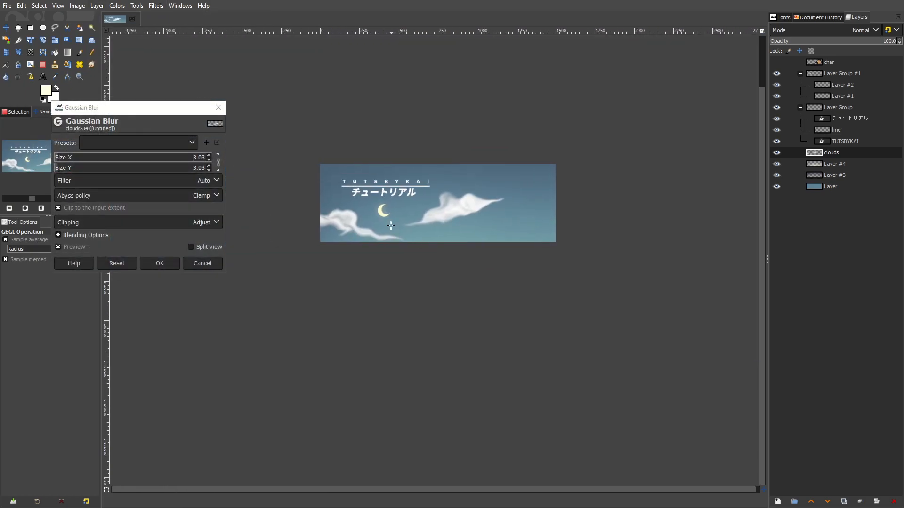
{"action": "scroll", "coordinate": [391, 226], "scroll_direction": "up", "scroll_amount": 2}
{"action": "left_click", "coordinate": [160, 264]}
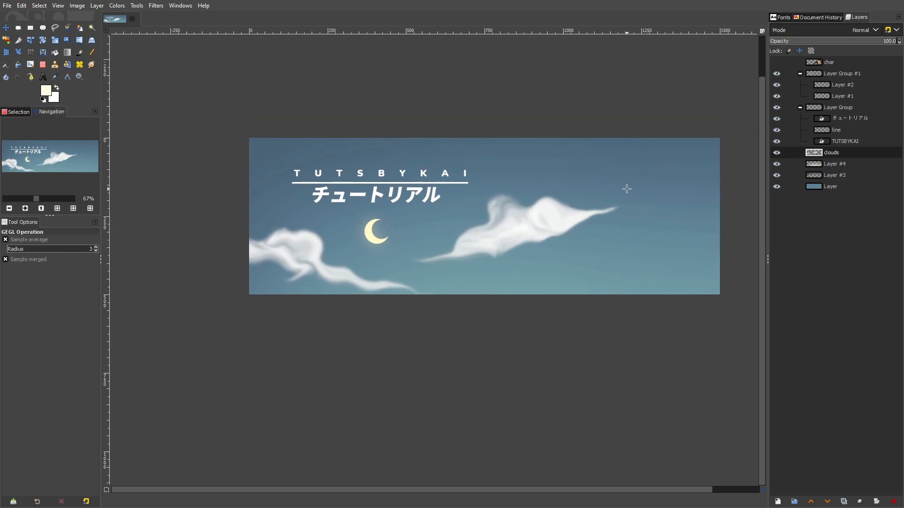
Retouch the cloud right of the moon with the Blur/Sharpen tool at brush size 244
{"action": "scroll", "coordinate": [608, 186], "scroll_direction": "up", "scroll_amount": 2}
{"action": "scroll", "coordinate": [478, 202], "scroll_direction": "right", "scroll_amount": 2}
{"action": "left_click", "coordinate": [5, 77]}
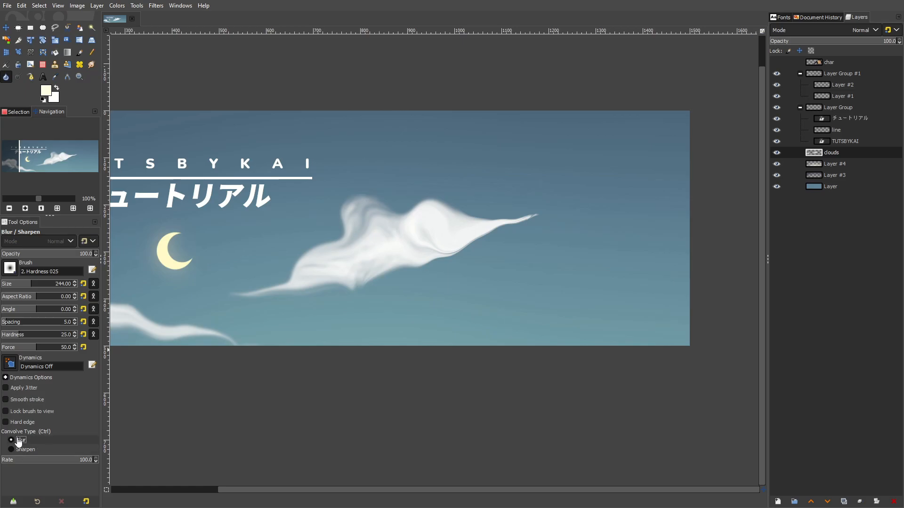
{"action": "mouse_move", "coordinate": [486, 253]}
{"action": "left_mouse_down"}
{"action": "mouse_move", "coordinate": [442, 276]}
{"action": "mouse_move", "coordinate": [446, 256]}
{"action": "mouse_move", "coordinate": [506, 202]}
{"action": "mouse_move", "coordinate": [544, 223]}
{"action": "mouse_move", "coordinate": [421, 223]}
{"action": "left_mouse_up"}
{"action": "scroll", "coordinate": [518, 245], "scroll_direction": "down", "scroll_amount": 1, "text": "ctrl"}
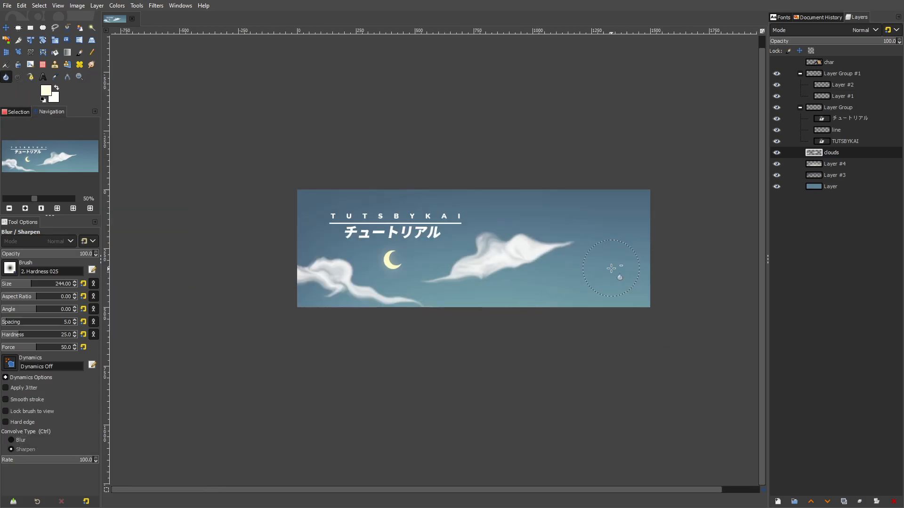
{"action": "mouse_move", "coordinate": [517, 245]}
{"action": "left_mouse_down", "text": "ctrl"}
{"action": "mouse_move", "coordinate": [498, 219]}
{"action": "mouse_move", "coordinate": [638, 292]}
{"action": "left_mouse_up", "text": "ctrl"}
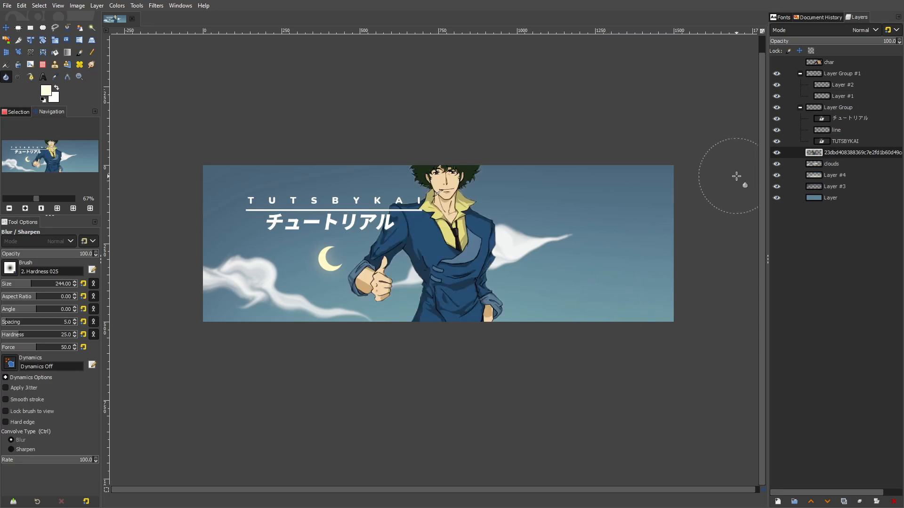
Raise the thumbs-up character layer to the top of the layer stack and shift the figure right, clear of the title
{"action": "left_click_drag", "start_coordinate": [813, 153], "coordinate": [829, 62]}
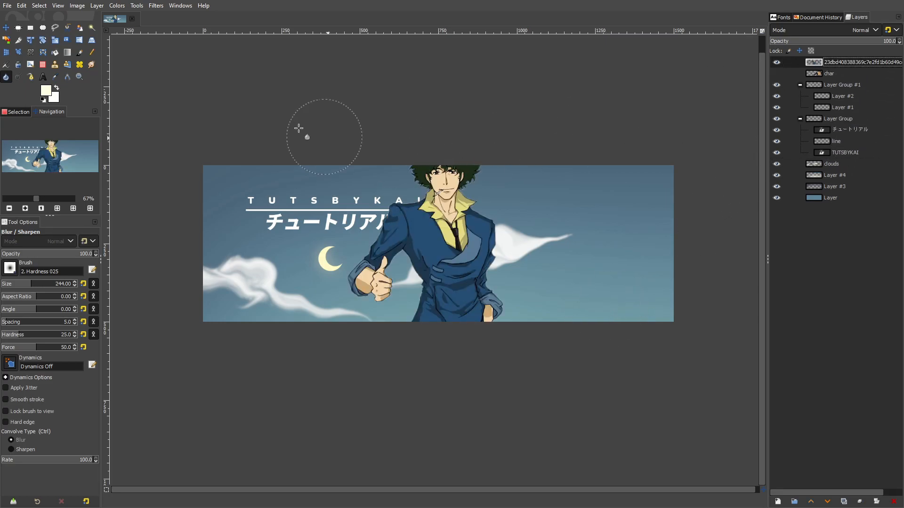
{"action": "key", "text": "m"}
{"action": "left_click_drag", "start_coordinate": [450, 261], "coordinate": [537, 278]}
{"action": "scroll", "coordinate": [579, 258], "scroll_direction": "down", "scroll_amount": 2}
Show the main character layer again and place the thumbs-up character just beside him
{"action": "left_click", "coordinate": [777, 74]}
{"action": "left_click", "coordinate": [830, 76]}
{"action": "left_click", "coordinate": [838, 65]}
{"action": "left_click_drag", "start_coordinate": [505, 251], "coordinate": [471, 257]}
Adjust the hue of the thumbs-up character with Hue-Saturation
{"action": "left_click", "coordinate": [113, 6]}
{"action": "left_click", "coordinate": [136, 47]}
{"action": "left_click", "coordinate": [132, 268]}
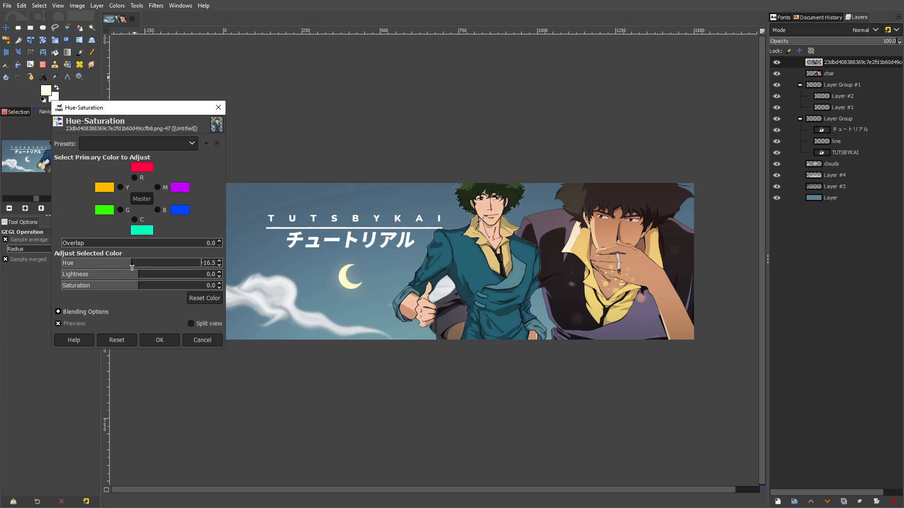
{"action": "left_click_drag", "start_coordinate": [132, 267], "coordinate": [140, 266]}
{"action": "left_click", "coordinate": [159, 339]}
In Curves, raise the thumbs-up character's red channel and lower its green channel to output 121 at input 140
{"action": "left_click", "coordinate": [117, 6]}
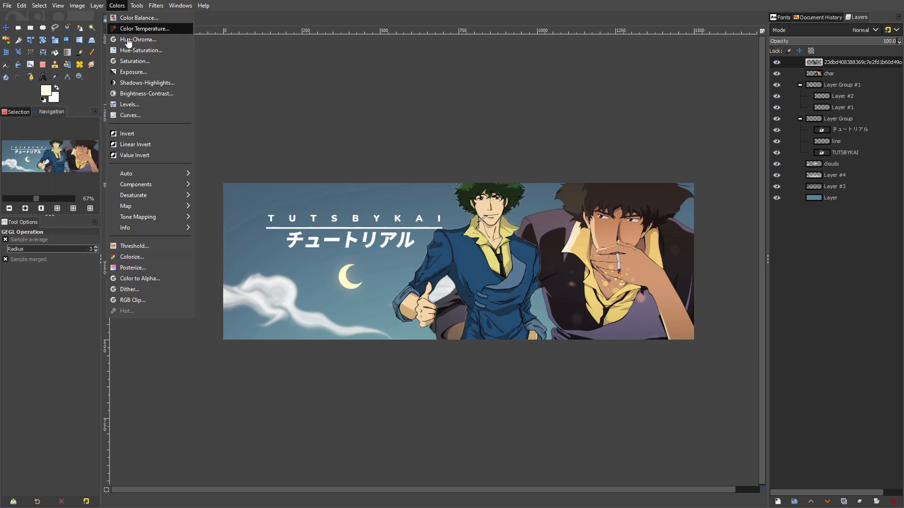
{"action": "left_click", "coordinate": [145, 116]}
{"action": "left_click", "coordinate": [117, 60]}
{"action": "left_click", "coordinate": [112, 75]}
{"action": "mouse_move", "coordinate": [169, 127]}
{"action": "left_mouse_down"}
{"action": "mouse_move", "coordinate": [159, 111]}
{"action": "mouse_move", "coordinate": [163, 132]}
{"action": "left_mouse_up"}
{"action": "left_click", "coordinate": [118, 60]}
{"action": "left_click", "coordinate": [116, 71]}
{"action": "left_click", "coordinate": [133, 61]}
{"action": "left_click", "coordinate": [115, 71]}
{"action": "left_click", "coordinate": [136, 61]}
{"action": "left_click", "coordinate": [116, 52]}
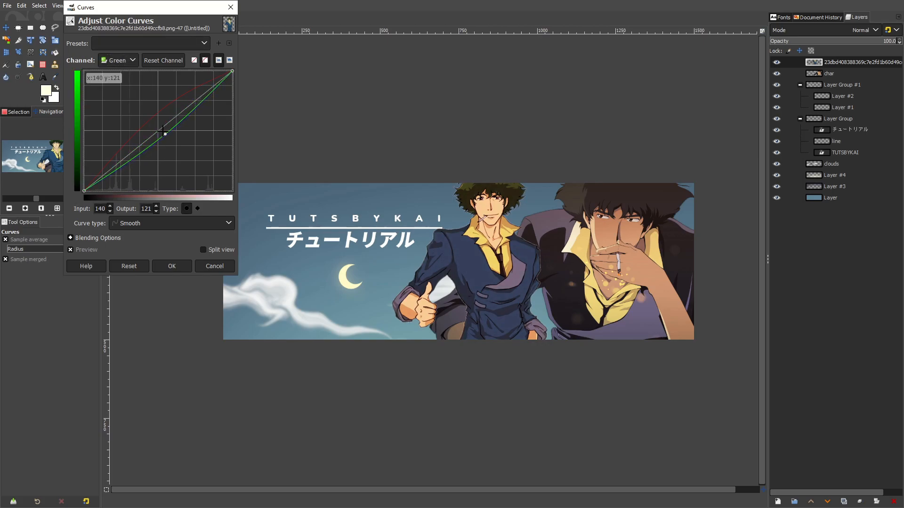
Set the red curve to output 158 at input 127, lift the Value curve's shadows slightly and apply Curves
{"action": "left_click", "coordinate": [118, 60]}
{"action": "left_click", "coordinate": [114, 53]}
{"action": "left_click_drag", "start_coordinate": [155, 112], "coordinate": [161, 118]}
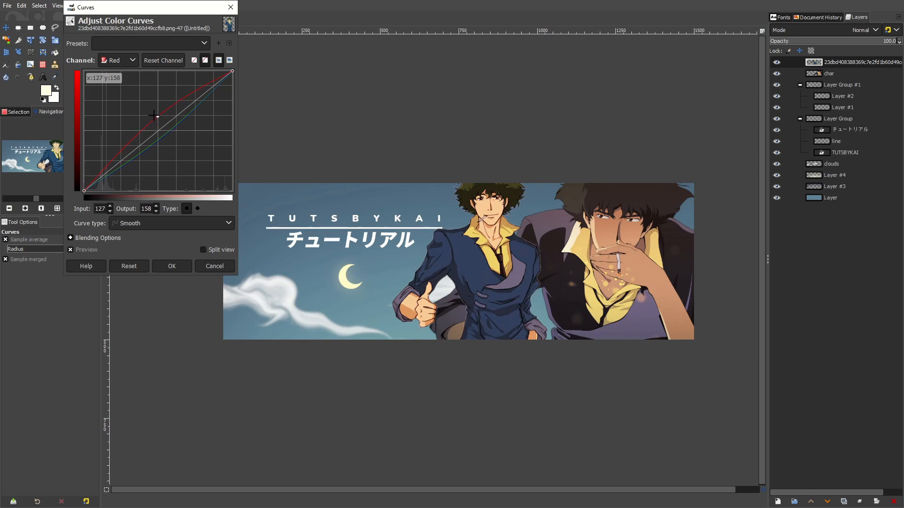
{"action": "left_click_drag", "start_coordinate": [145, 102], "coordinate": [175, 113]}
{"action": "left_click", "coordinate": [118, 60]}
{"action": "left_click", "coordinate": [116, 49]}
{"action": "left_click_drag", "start_coordinate": [123, 157], "coordinate": [124, 151]}
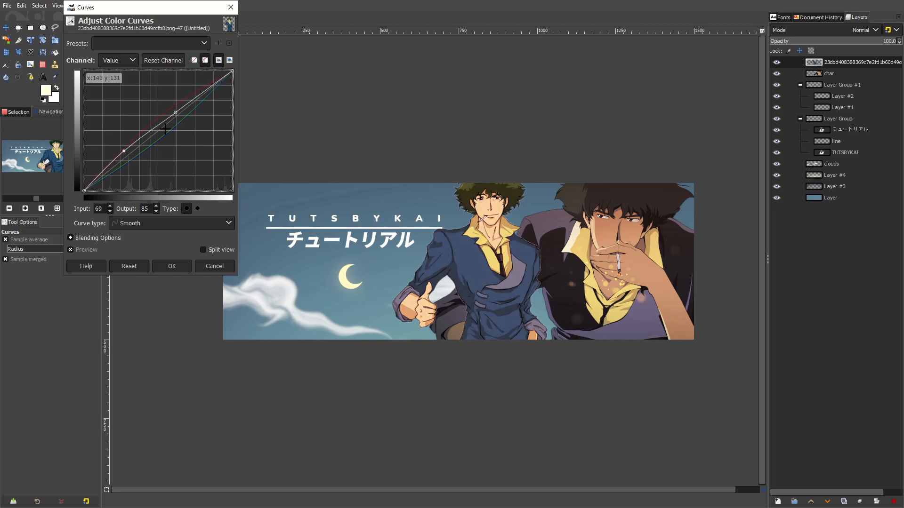
{"action": "left_click", "coordinate": [170, 262]}
Apply Hue-Saturation to the thumbs-up character with hue -2.2 and saturation -16.5
{"action": "left_click", "coordinate": [117, 6]}
{"action": "left_click", "coordinate": [141, 48]}
{"action": "left_click_drag", "start_coordinate": [130, 286], "coordinate": [140, 264]}
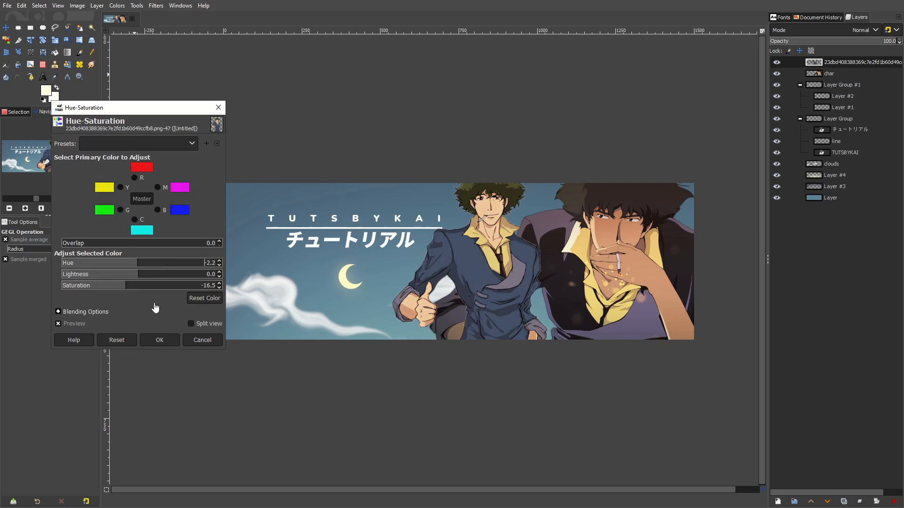
{"action": "left_click", "coordinate": [160, 341]}
Try the thumbs-up character at the banner's left edge in Overlay mode with opacity 22.2, and delete its layer
{"action": "left_click", "coordinate": [6, 28]}
{"action": "left_click_drag", "start_coordinate": [481, 243], "coordinate": [257, 279]}
{"action": "left_click", "coordinate": [864, 29]}
{"action": "left_click", "coordinate": [767, 277]}
{"action": "left_click", "coordinate": [790, 42]}
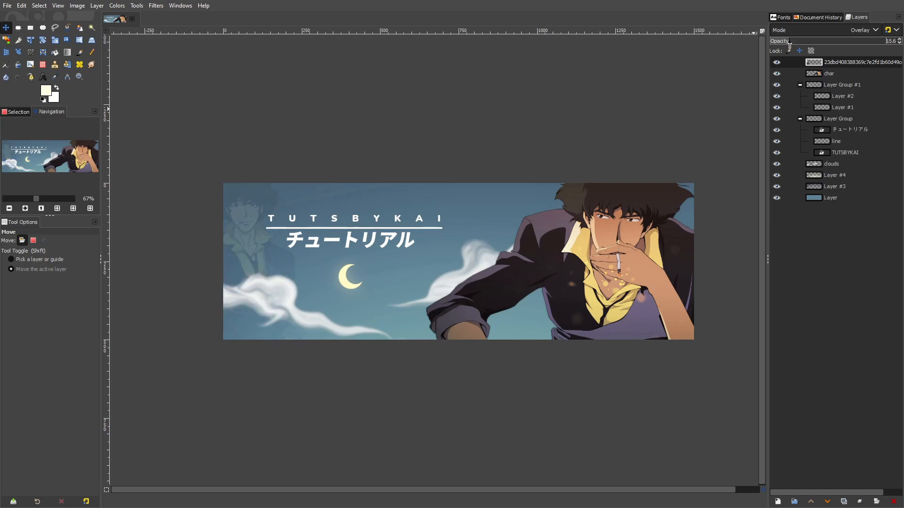
{"action": "mouse_move", "coordinate": [221, 237]}
{"action": "left_mouse_down"}
{"action": "mouse_move", "coordinate": [202, 212]}
{"action": "mouse_move", "coordinate": [218, 232]}
{"action": "left_mouse_up"}
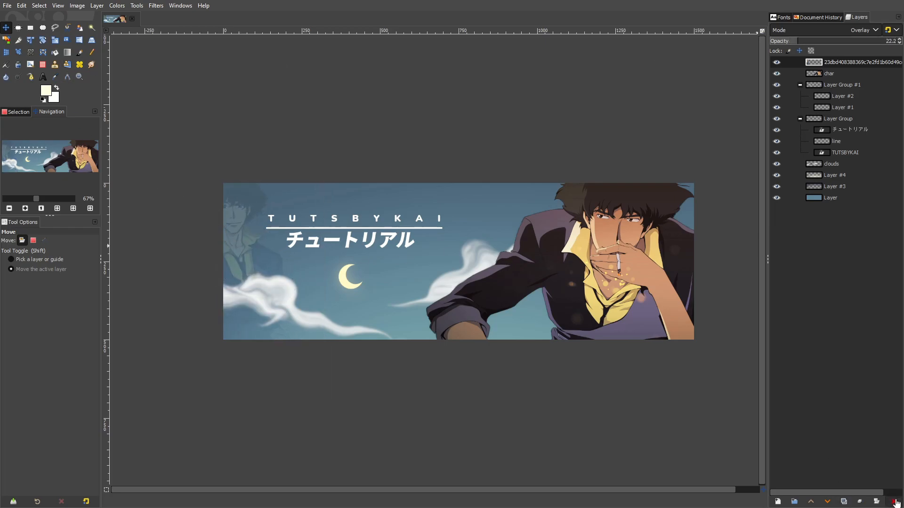
{"action": "left_click", "coordinate": [894, 502]}
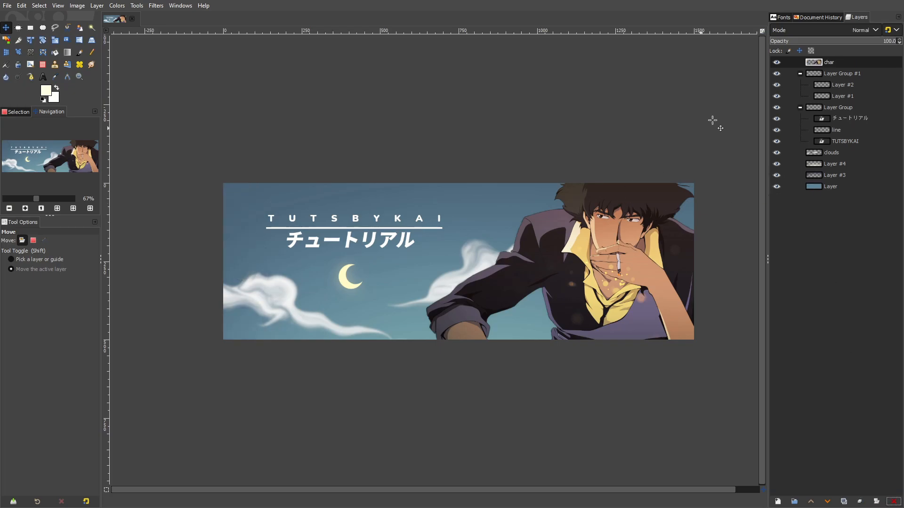
Set the Eraser size to 1729 and put the char layer into a new layer group
{"action": "left_click", "coordinate": [42, 65]}
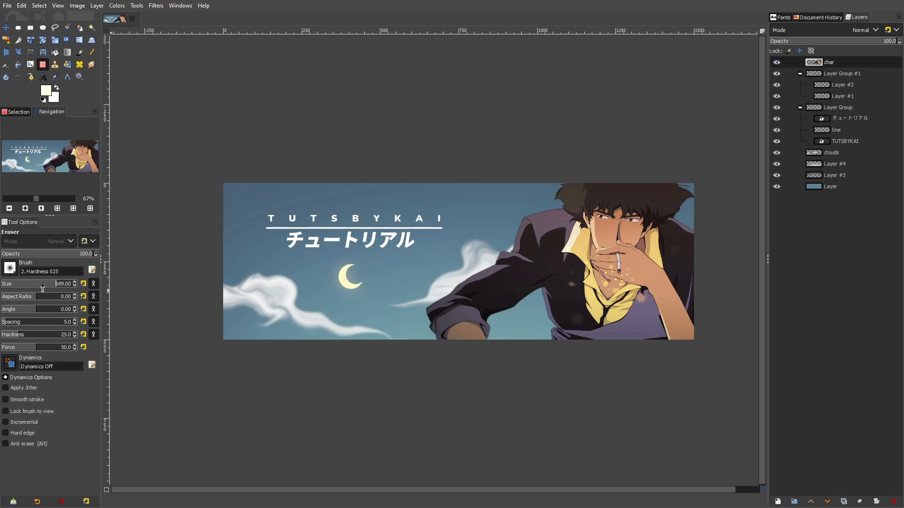
{"action": "left_click_drag", "start_coordinate": [96, 293], "coordinate": [103, 290]}
{"action": "right_click", "coordinate": [829, 63]}
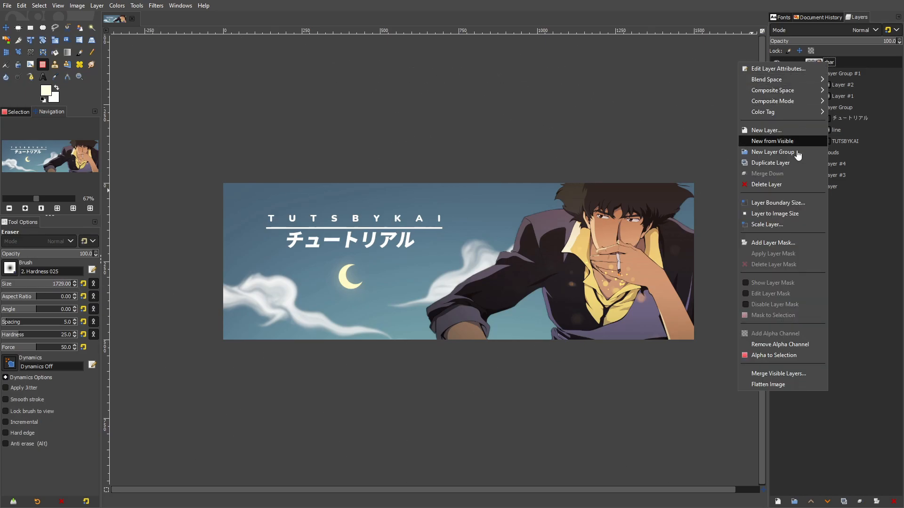
{"action": "left_click", "coordinate": [798, 148]}
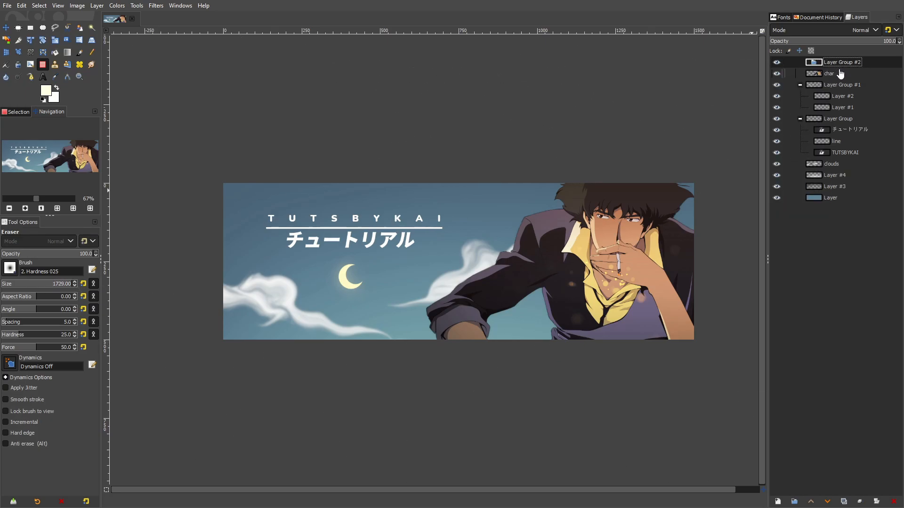
{"action": "mouse_move", "coordinate": [840, 74]}
{"action": "left_mouse_down"}
{"action": "mouse_move", "coordinate": [876, 70]}
{"action": "mouse_move", "coordinate": [844, 64]}
{"action": "left_mouse_up"}
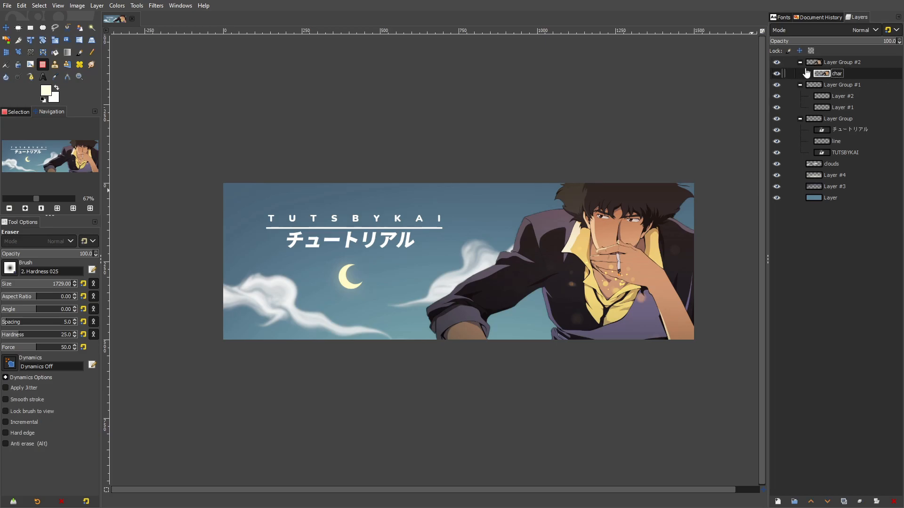
Duplicate the char layer, hide the original, softly erase the copy's lower edge and sleeve, and undo the last stroke
{"action": "right_click", "coordinate": [834, 74]}
{"action": "left_click", "coordinate": [803, 171]}
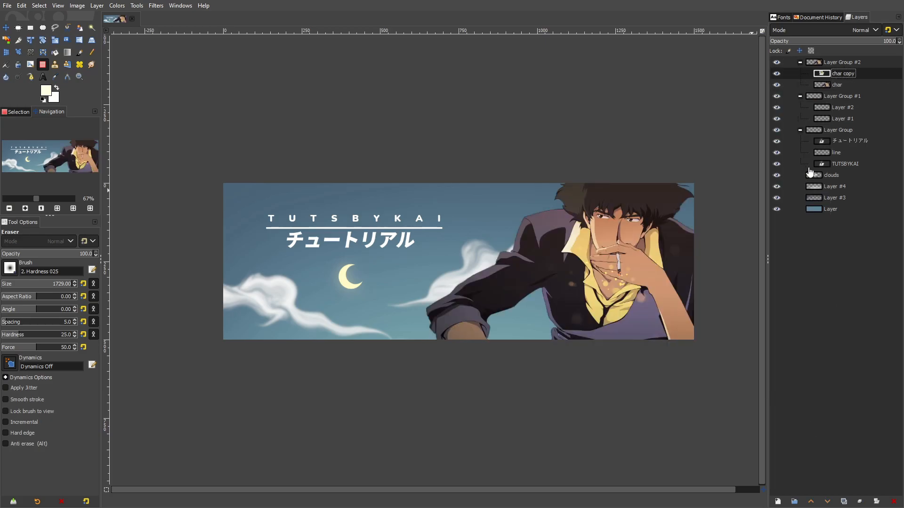
{"action": "left_click", "coordinate": [776, 86]}
{"action": "left_click_drag", "start_coordinate": [522, 371], "coordinate": [417, 274]}
{"action": "mouse_move", "coordinate": [360, 351]}
{"action": "left_mouse_down"}
{"action": "mouse_move", "coordinate": [534, 372]}
{"action": "mouse_move", "coordinate": [637, 369]}
{"action": "mouse_move", "coordinate": [725, 234]}
{"action": "mouse_move", "coordinate": [720, 197]}
{"action": "mouse_move", "coordinate": [503, 386]}
{"action": "left_mouse_up"}
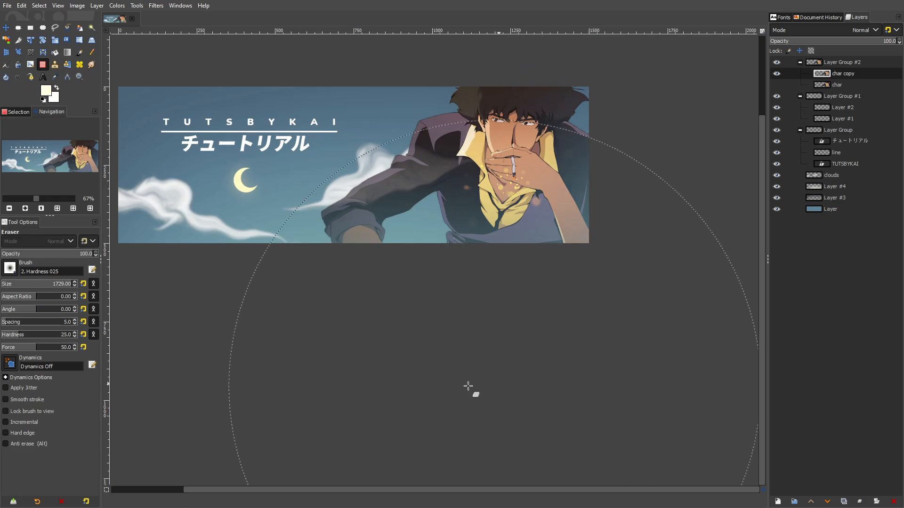
{"action": "left_click", "coordinate": [256, 340]}
{"action": "left_click_drag", "start_coordinate": [432, 298], "coordinate": [485, 393]}
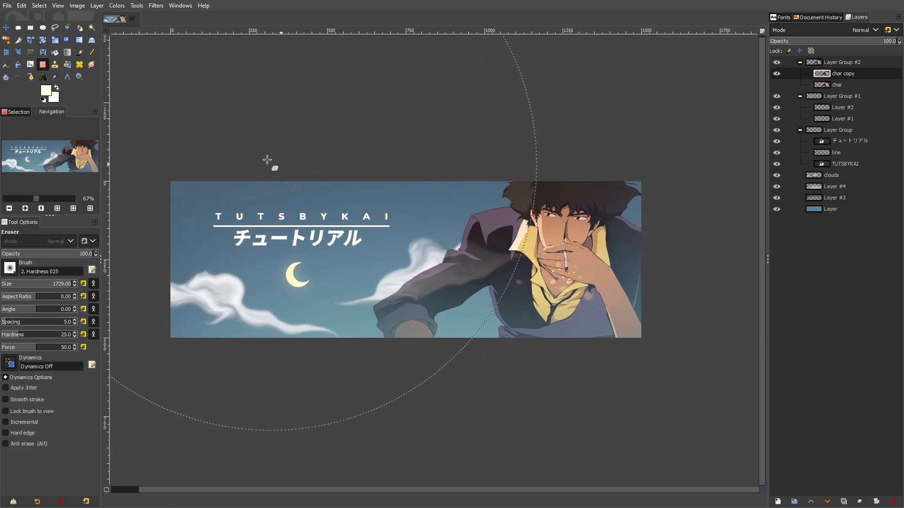
{"action": "scroll", "coordinate": [539, 284], "scroll_direction": "down", "scroll_amount": 2}
{"action": "scroll", "coordinate": [543, 286], "scroll_direction": "up", "scroll_amount": 2}
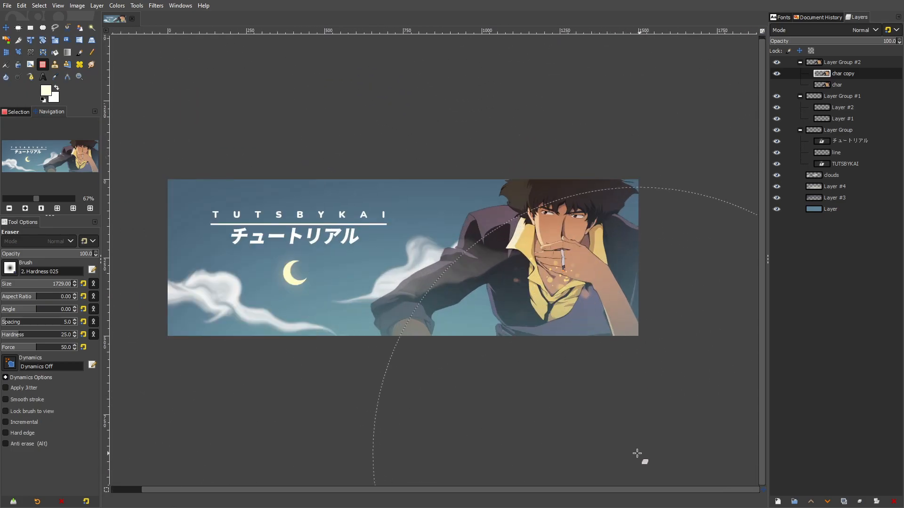
{"action": "left_click_drag", "start_coordinate": [605, 391], "coordinate": [542, 386]}
{"action": "key", "text": "ctrl+z"}
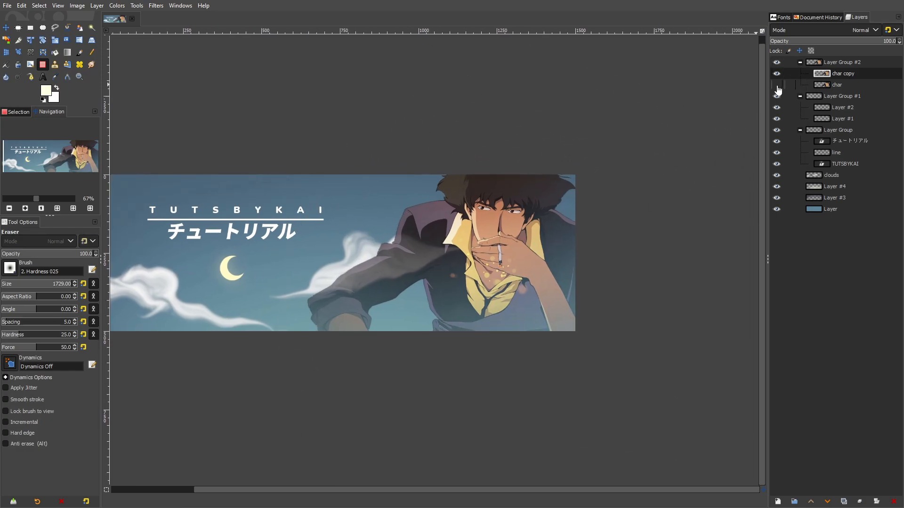
Compare the faded character copy with the original char layer shown and hidden beneath it
{"action": "left_click", "coordinate": [777, 84]}
{"action": "left_click", "coordinate": [801, 86]}
{"action": "left_click", "coordinate": [777, 84]}
{"action": "left_click", "coordinate": [777, 84]}
{"action": "left_click", "coordinate": [777, 85]}
{"action": "left_click", "coordinate": [777, 86]}
{"action": "left_click", "coordinate": [777, 85]}
{"action": "left_click", "coordinate": [777, 85]}
{"action": "left_click", "coordinate": [777, 85]}
{"action": "left_click", "coordinate": [778, 86]}
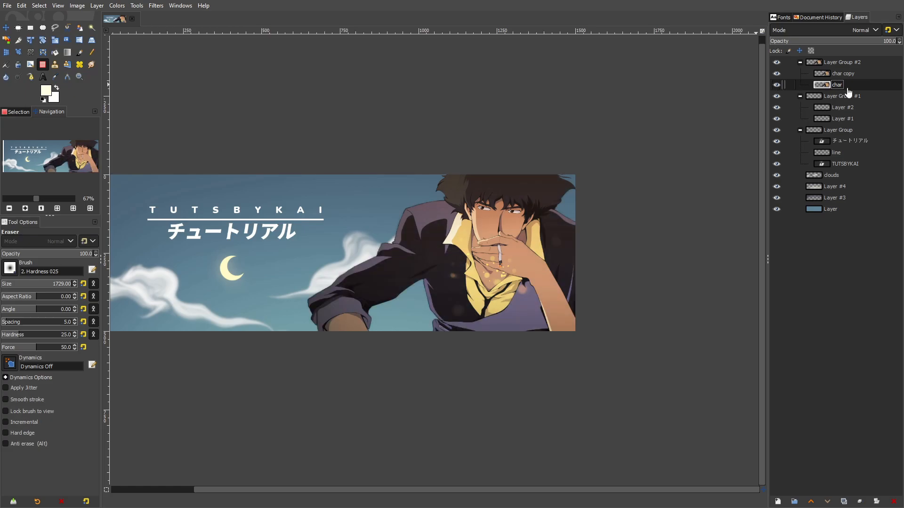
Duplicate the original char layer and move the hidden original below the background layer
{"action": "right_click", "coordinate": [846, 89]}
{"action": "left_click", "coordinate": [791, 182]}
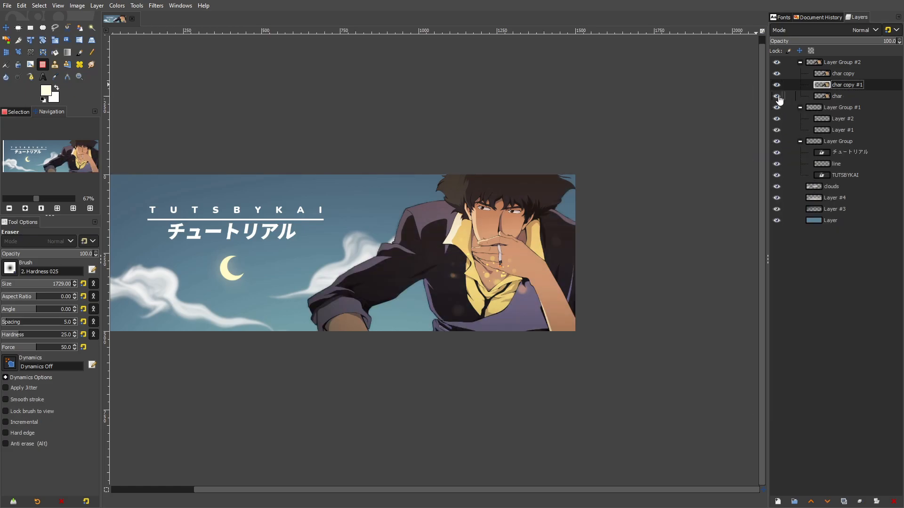
{"action": "left_click_drag", "start_coordinate": [831, 101], "coordinate": [820, 229]}
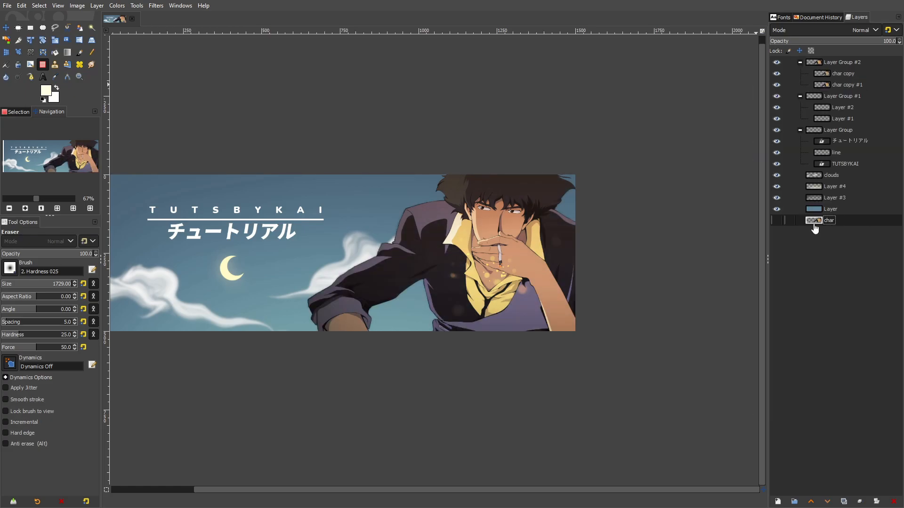
Desaturate the char copy #1 layer completely using Hue-Saturation with saturation -100
{"action": "left_click", "coordinate": [848, 84]}
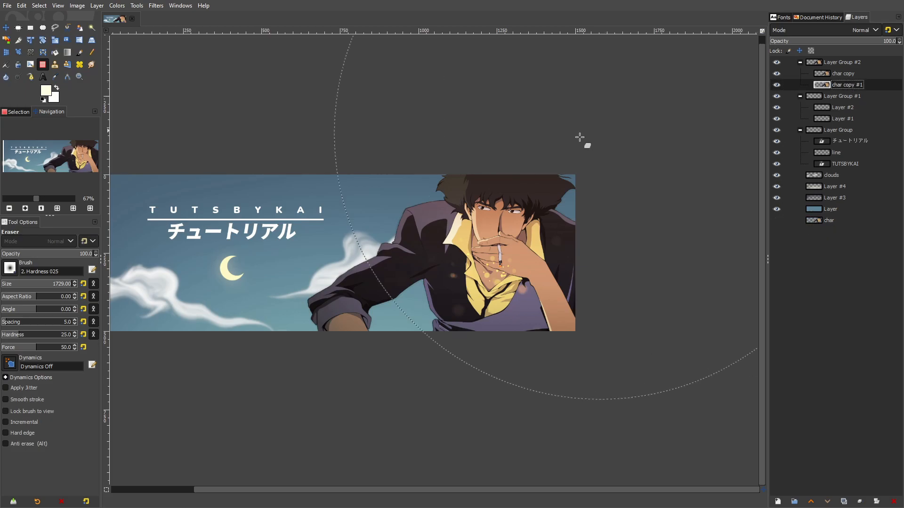
{"action": "left_click_drag", "start_coordinate": [600, 138], "coordinate": [693, 142]}
{"action": "left_click", "coordinate": [778, 76]}
{"action": "left_click", "coordinate": [777, 85]}
{"action": "left_click", "coordinate": [777, 86]}
{"action": "left_click", "coordinate": [777, 86]}
{"action": "left_click", "coordinate": [777, 86]}
{"action": "left_click", "coordinate": [777, 75]}
{"action": "left_click", "coordinate": [117, 5]}
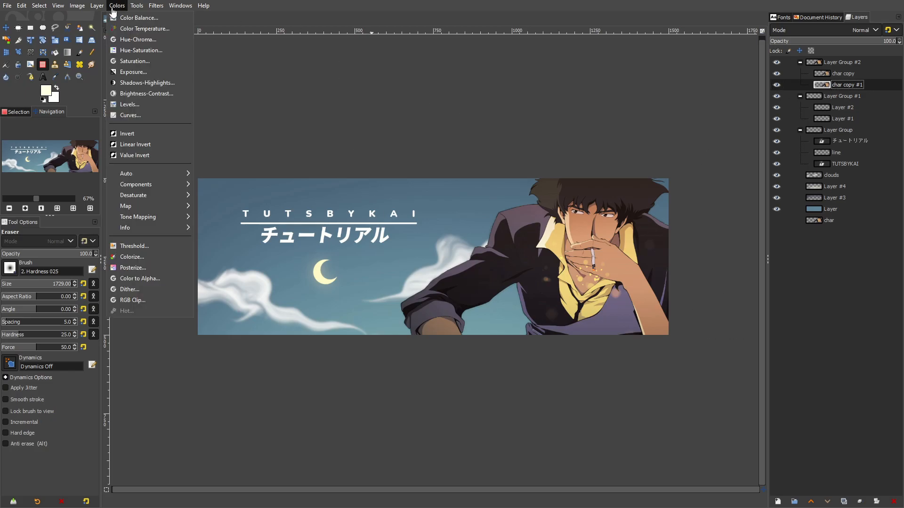
{"action": "left_click", "coordinate": [139, 49]}
{"action": "left_click_drag", "start_coordinate": [125, 285], "coordinate": [1, 288]}
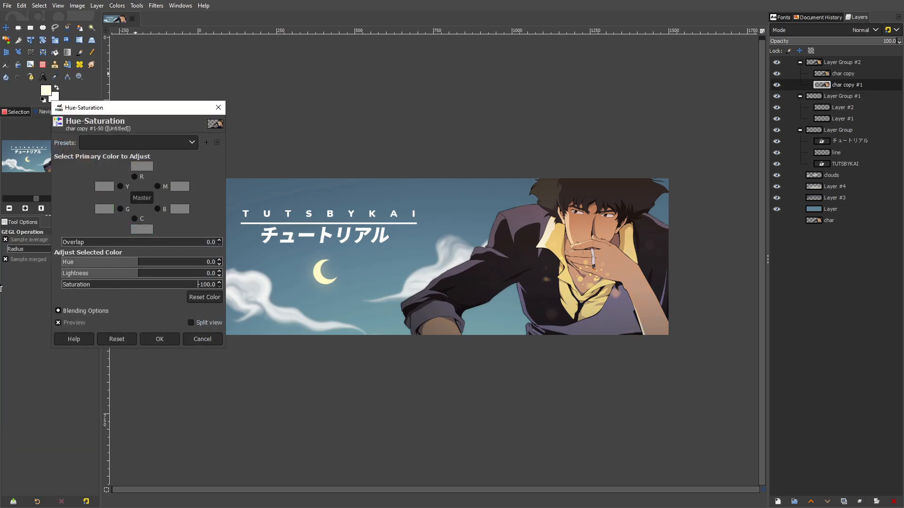
{"action": "left_click", "coordinate": [173, 339]}
Examine how the grayscale character copy affects the faded colour copy by toggling both layers' visibility
{"action": "scroll", "coordinate": [685, 257], "scroll_direction": "up", "scroll_amount": 2}
{"action": "left_click", "coordinate": [777, 74]}
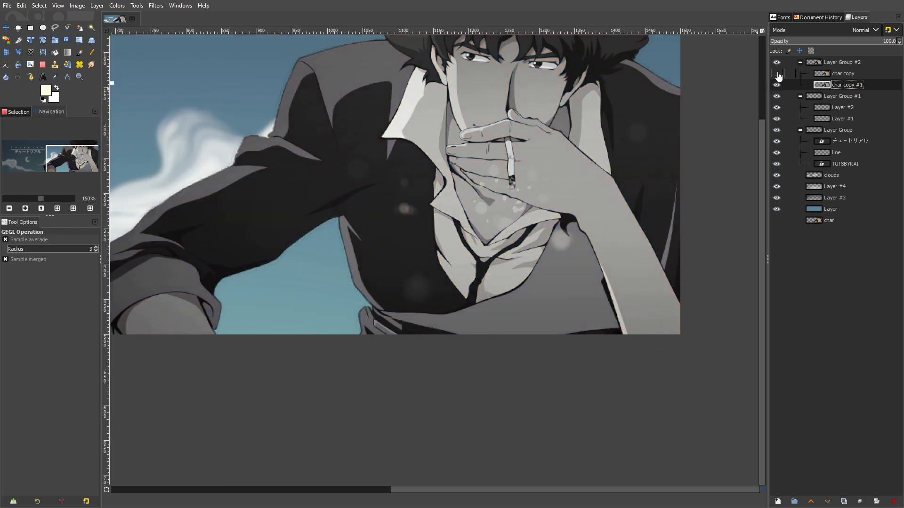
{"action": "left_click", "coordinate": [777, 74]}
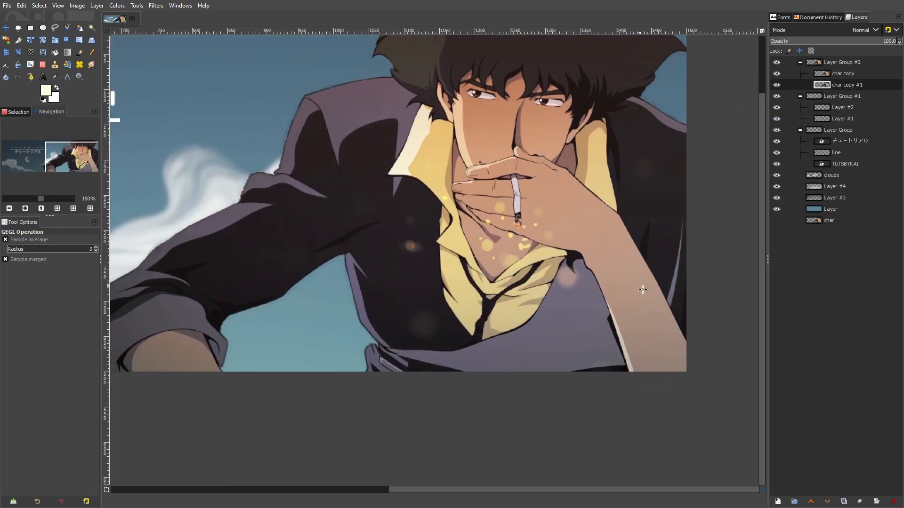
{"action": "scroll", "coordinate": [673, 365], "scroll_direction": "up", "scroll_amount": 3}
{"action": "scroll", "coordinate": [611, 298], "scroll_direction": "down", "scroll_amount": 6}
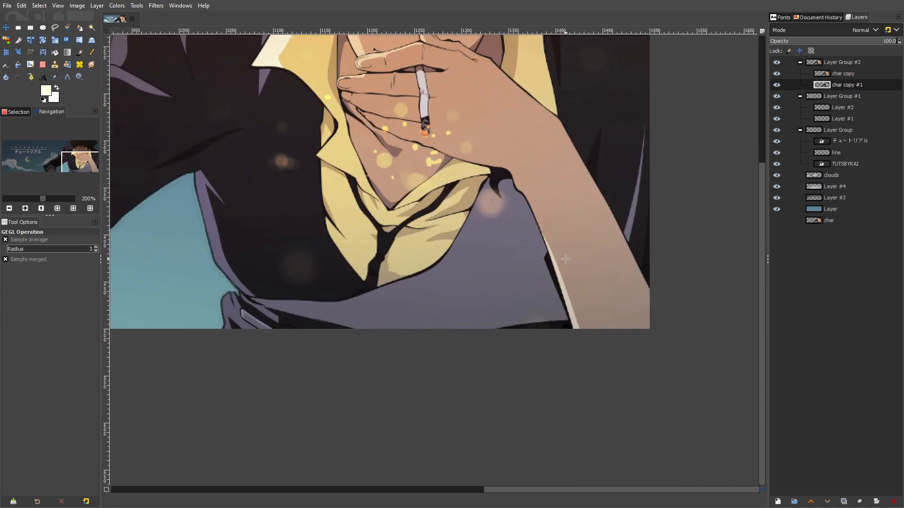
{"action": "left_click", "coordinate": [777, 73]}
{"action": "left_click", "coordinate": [776, 84]}
{"action": "left_click", "coordinate": [776, 73]}
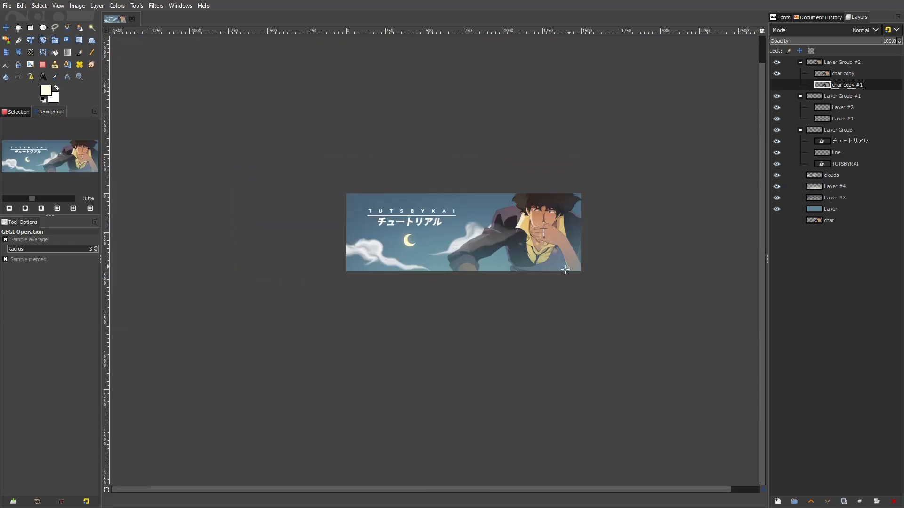
{"action": "scroll", "coordinate": [560, 215], "scroll_direction": "up", "scroll_amount": 3}
{"action": "scroll", "coordinate": [560, 215], "scroll_direction": "down", "scroll_amount": 5}
{"action": "scroll", "coordinate": [599, 202], "scroll_direction": "up", "scroll_amount": 3}
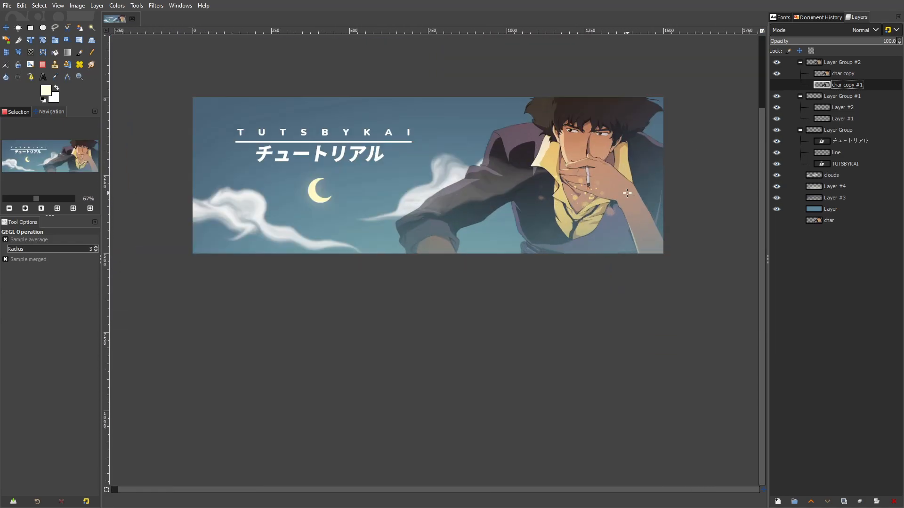
{"action": "left_click", "coordinate": [776, 84]}
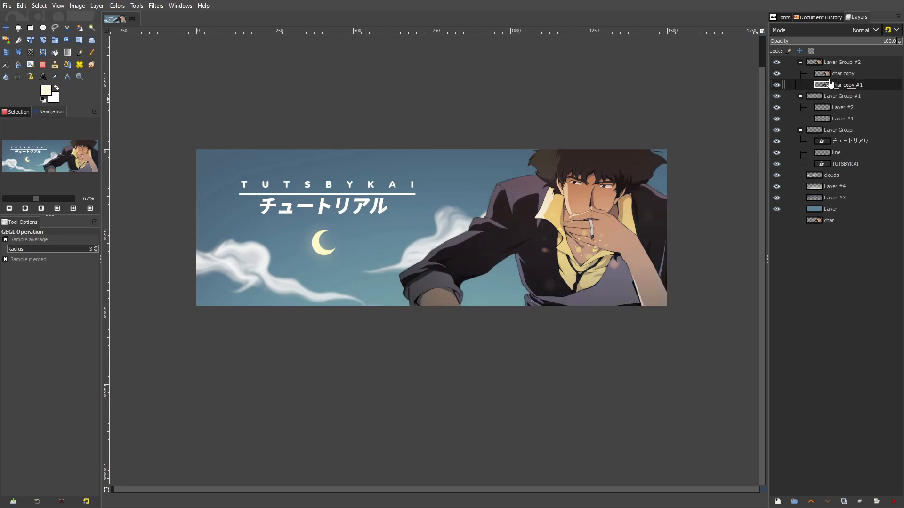
Set the grayscale character copy to Overlay mode with opacity 15.6
{"action": "left_click", "coordinate": [840, 31]}
{"action": "left_click", "coordinate": [822, 264]}
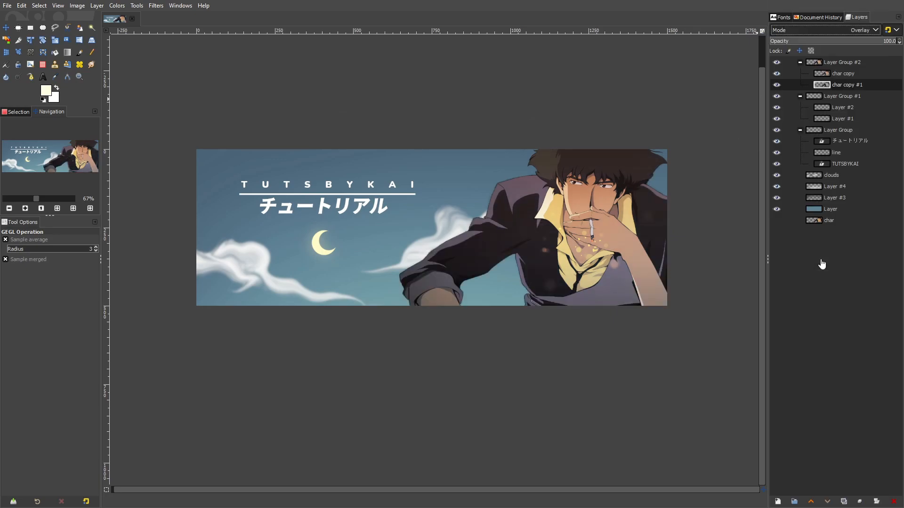
{"action": "left_click", "coordinate": [784, 42]}
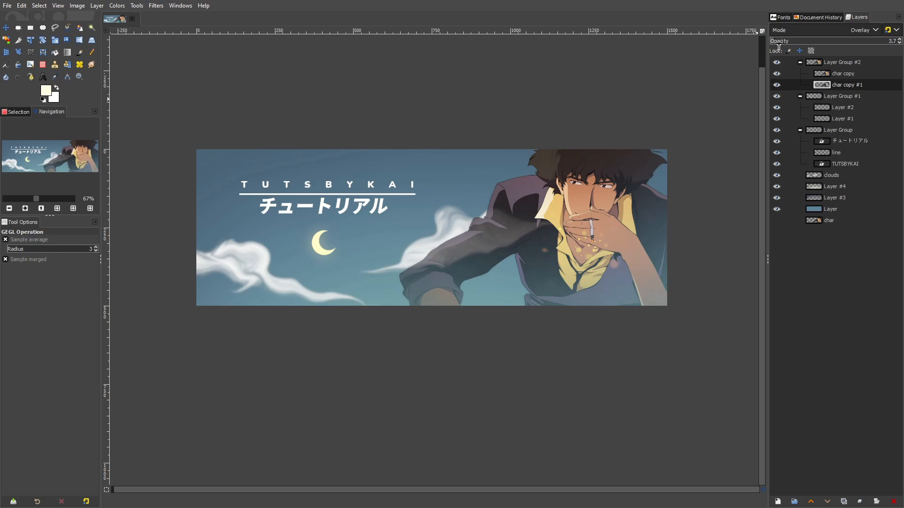
Apply a Gaussian Blur of 10.77 in X and Y to the grayscale character copy
{"action": "left_click", "coordinate": [155, 6]}
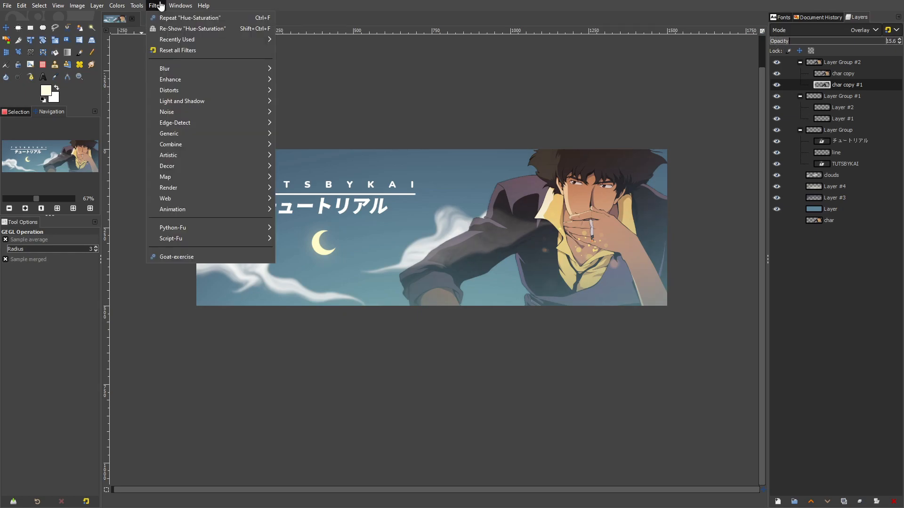
{"action": "mouse_move", "coordinate": [182, 70]}
{"action": "left_click", "coordinate": [297, 79]}
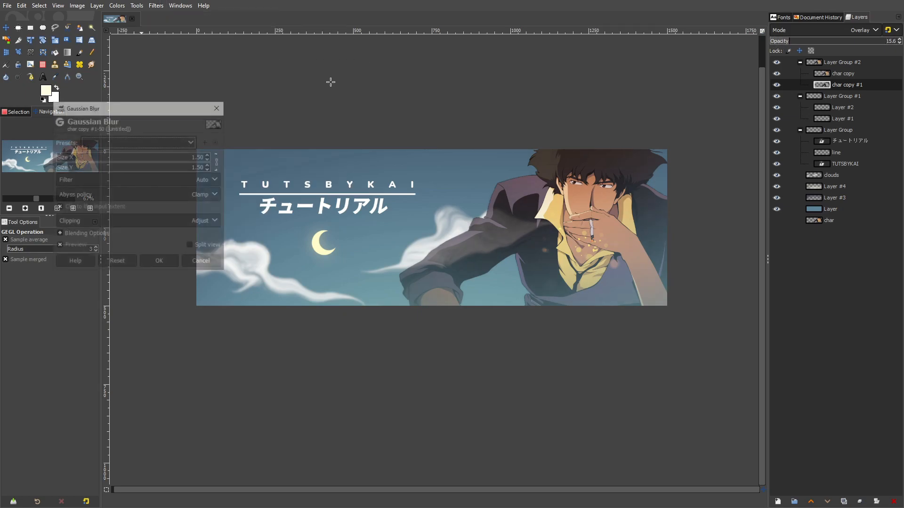
{"action": "left_click_drag", "start_coordinate": [62, 162], "coordinate": [71, 163]}
{"action": "scroll", "coordinate": [568, 286], "scroll_direction": "up", "scroll_amount": 2}
{"action": "left_click_drag", "start_coordinate": [574, 283], "coordinate": [473, 311]}
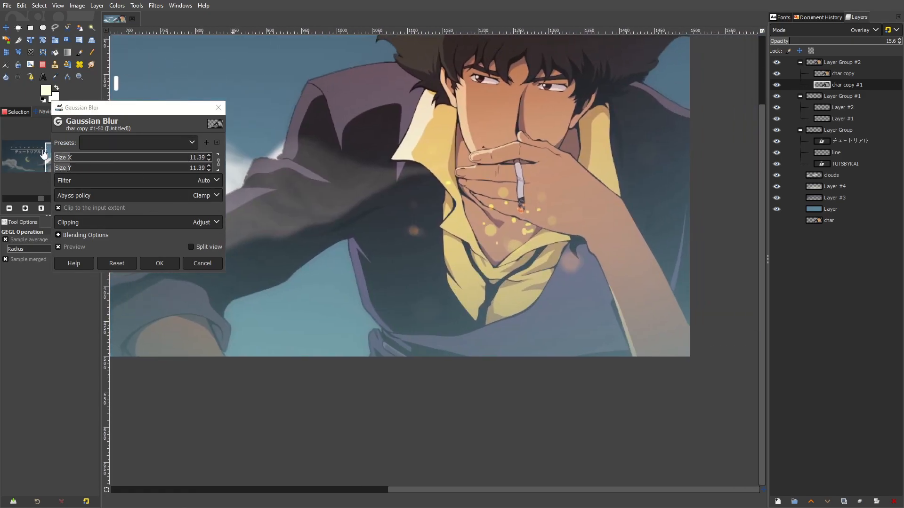
{"action": "left_click", "coordinate": [70, 161]}
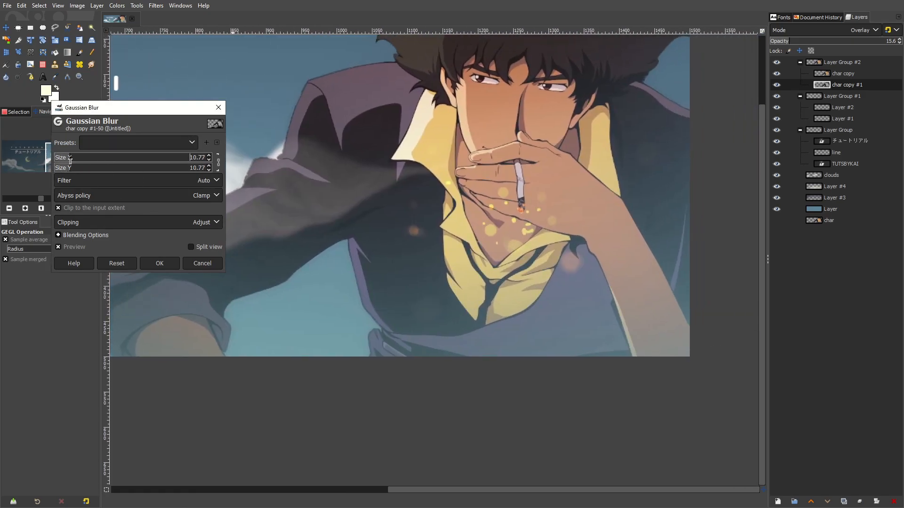
{"action": "left_click", "coordinate": [159, 263]}
Set the blurred grayscale layer's opacity to 16.7 and compare the banner with that layer shown and hidden
{"action": "left_click_drag", "start_coordinate": [851, 45], "coordinate": [791, 47]}
{"action": "left_click", "coordinate": [778, 87]}
{"action": "left_click", "coordinate": [777, 87]}
{"action": "left_click", "coordinate": [778, 87]}
{"action": "left_click", "coordinate": [778, 87]}
{"action": "left_click", "coordinate": [778, 87]}
{"action": "left_click", "coordinate": [778, 89]}
{"action": "left_click", "coordinate": [778, 89]}
{"action": "left_click", "coordinate": [778, 90]}
Check the character's sleeve with the blurred grayscale layer shown and hidden, and delete that layer
{"action": "left_click_drag", "start_coordinate": [493, 140], "coordinate": [649, 125]}
{"action": "scroll", "coordinate": [251, 266], "scroll_direction": "up", "scroll_amount": 3}
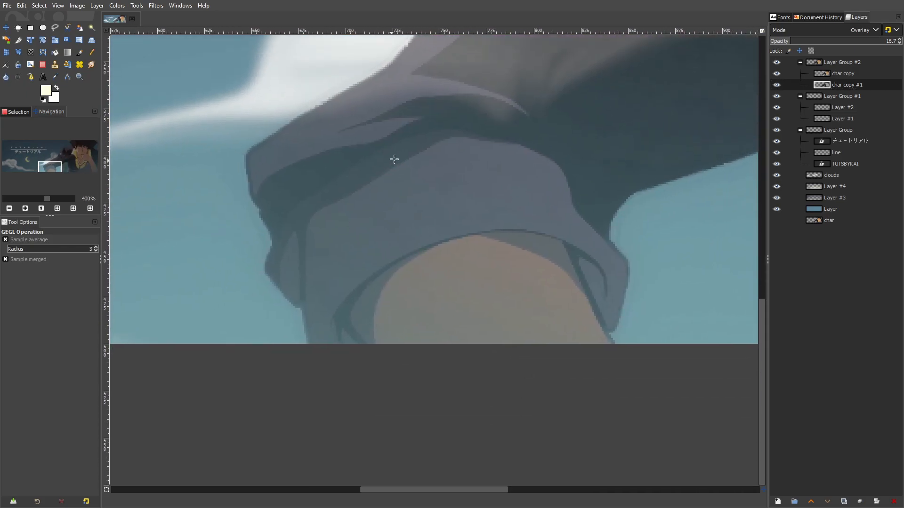
{"action": "left_click", "coordinate": [779, 90]}
{"action": "left_click", "coordinate": [779, 90]}
{"action": "left_click", "coordinate": [780, 90]}
{"action": "left_click", "coordinate": [779, 90]}
{"action": "scroll", "coordinate": [535, 234], "scroll_direction": "down", "scroll_amount": 6}
{"action": "left_click", "coordinate": [877, 503]}
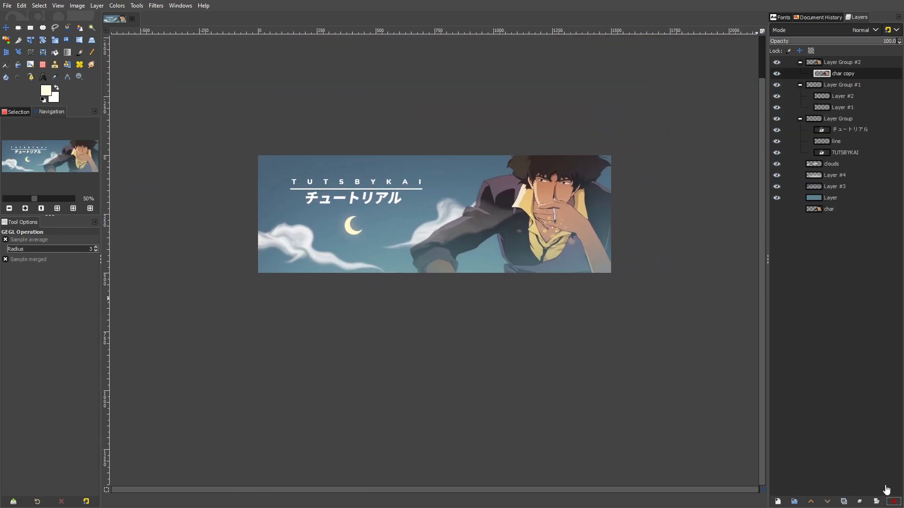
Examine how the faded character blends into the sky, both close up and across the whole banner
{"action": "scroll", "coordinate": [569, 240], "scroll_direction": "up", "scroll_amount": 2}
{"action": "left_click_drag", "start_coordinate": [435, 169], "coordinate": [541, 190]}
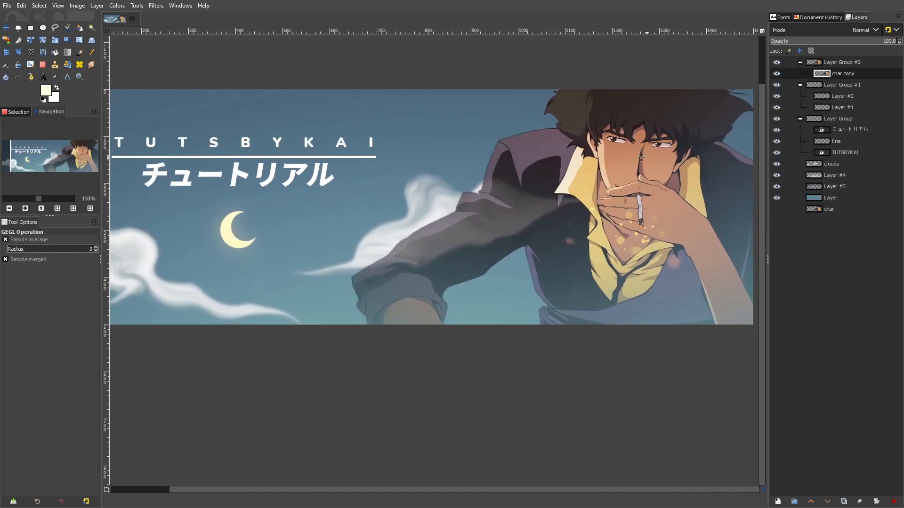
{"action": "left_click_drag", "start_coordinate": [713, 147], "coordinate": [616, 164]}
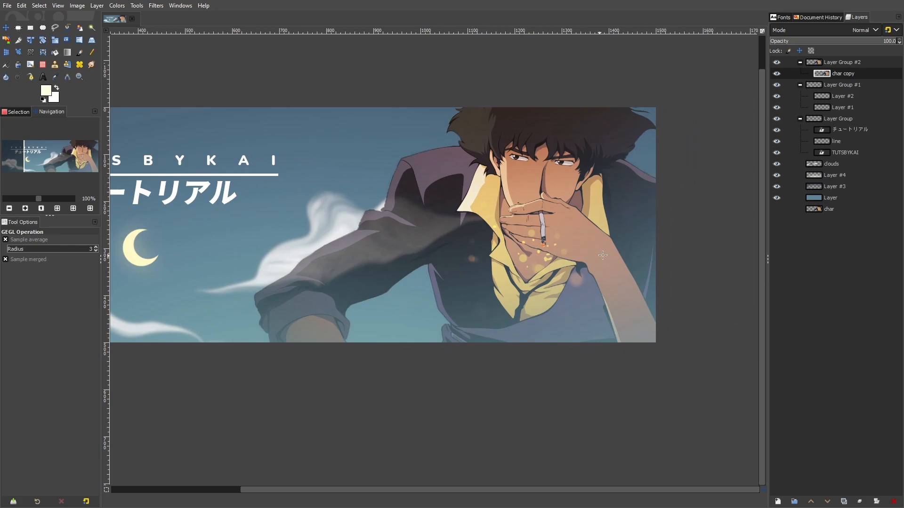
{"action": "left_click_drag", "start_coordinate": [597, 256], "coordinate": [646, 249]}
{"action": "scroll", "coordinate": [622, 214], "scroll_direction": "down", "scroll_amount": 3}
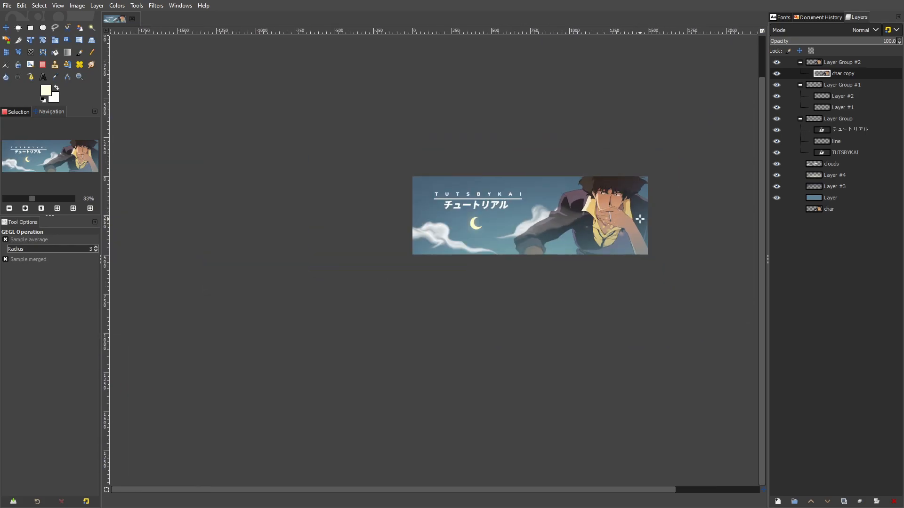
{"action": "scroll", "coordinate": [624, 210], "scroll_direction": "up", "scroll_amount": 2}
{"action": "scroll", "coordinate": [624, 210], "scroll_direction": "up", "scroll_amount": 1}
{"action": "scroll", "coordinate": [624, 211], "scroll_direction": "down", "scroll_amount": 1}
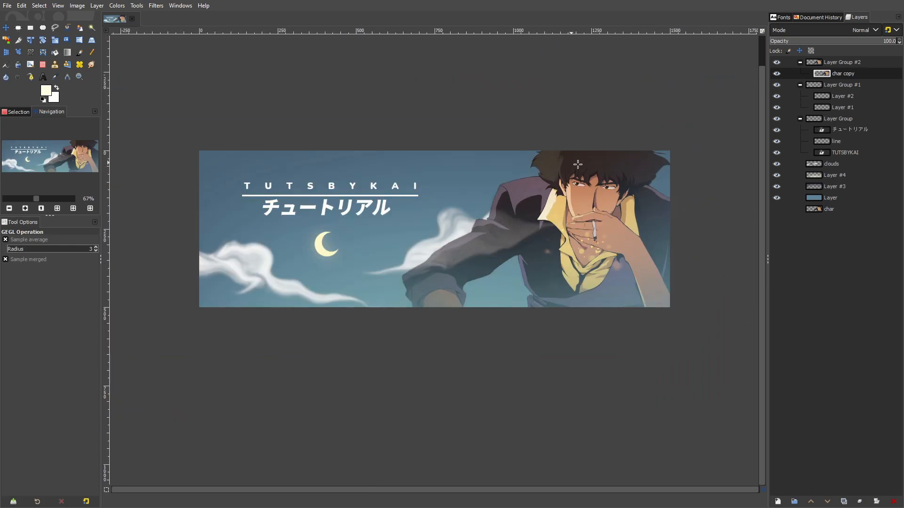
Bring back the unfaded char copy #1 in the character's layer group and delete the faded char copy layer
{"action": "key", "text": "shift+ctrl+d"}
{"action": "left_click", "coordinate": [776, 84]}
{"action": "left_click", "coordinate": [822, 75]}
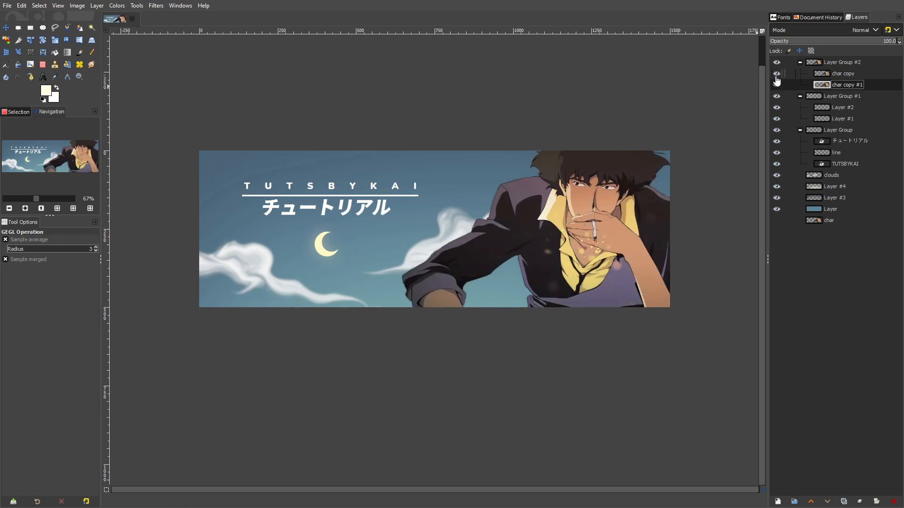
{"action": "left_click", "coordinate": [896, 502]}
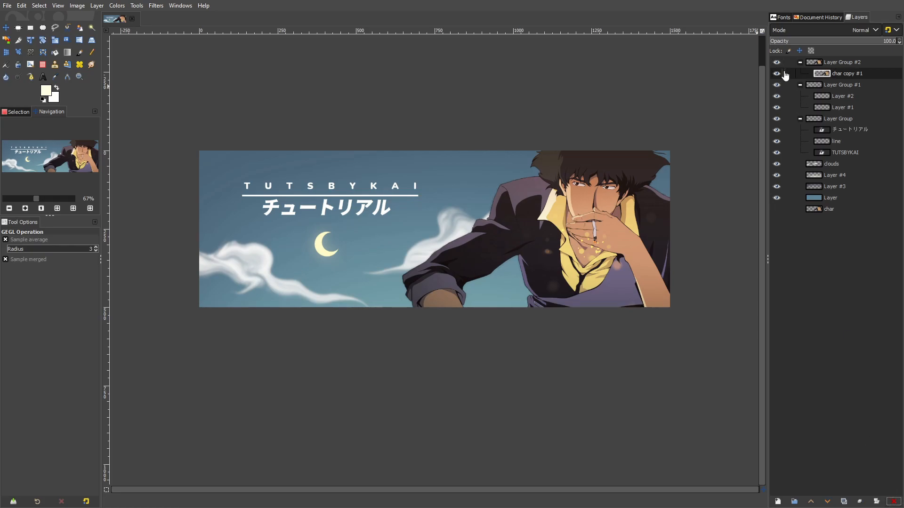
Add a transparent layer above char copy #1 and set the Paintbrush foreground colour to a muted sky blue
{"action": "left_click_drag", "start_coordinate": [496, 189], "coordinate": [469, 187]}
{"action": "left_click", "coordinate": [96, 5]}
{"action": "left_click", "coordinate": [116, 16]}
{"action": "left_click", "coordinate": [513, 371]}
{"action": "left_click", "coordinate": [80, 51]}
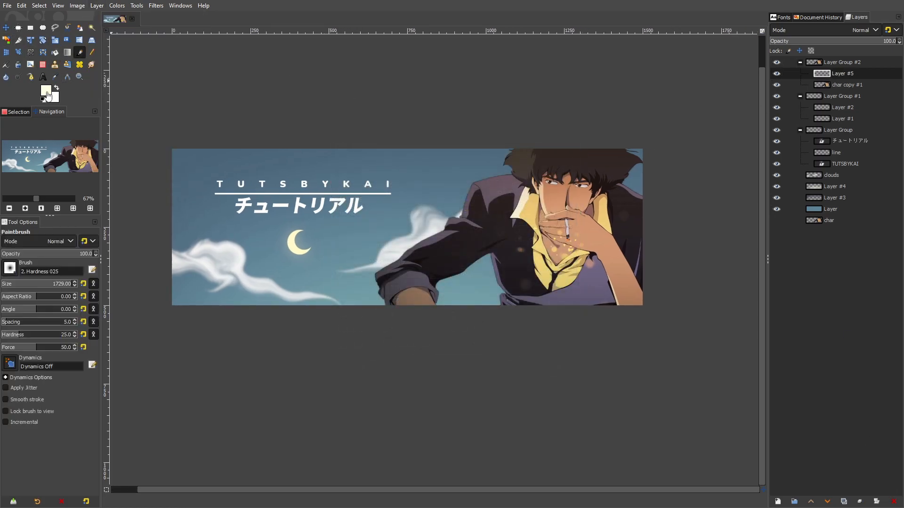
{"action": "left_click", "coordinate": [45, 90]}
{"action": "left_click", "coordinate": [376, 264]}
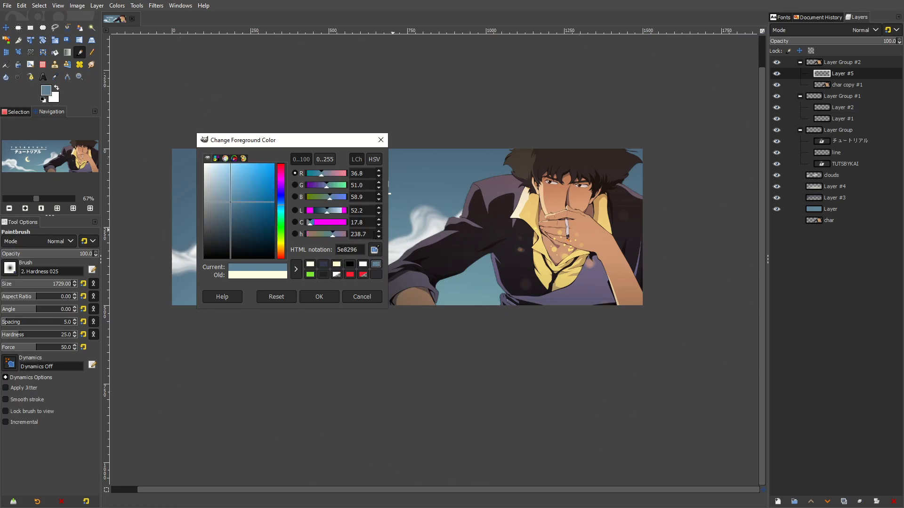
{"action": "left_click", "coordinate": [319, 297]}
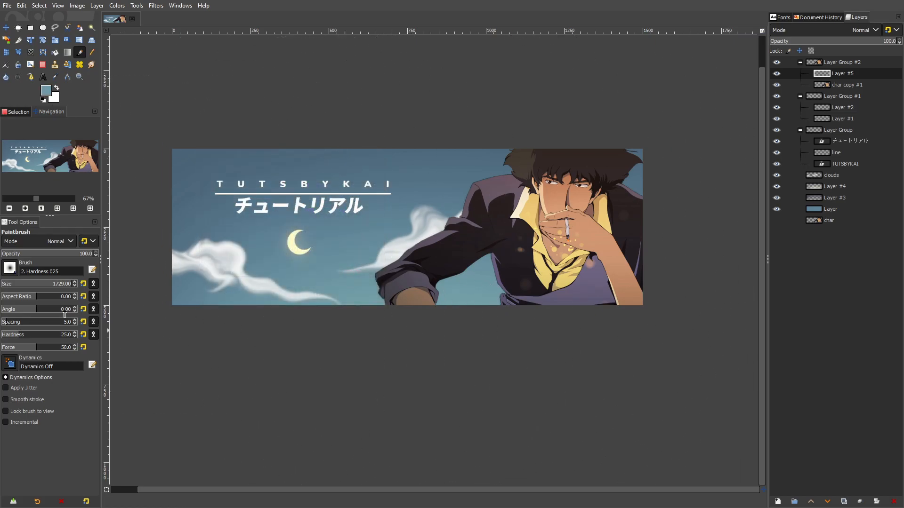
Paint a soft blue haze over the lower part of the character with the 1729 px Hardness 025 brush
{"action": "left_click_drag", "start_coordinate": [626, 370], "coordinate": [528, 335]}
{"action": "mouse_move", "coordinate": [612, 340]}
{"action": "left_mouse_down"}
{"action": "mouse_move", "coordinate": [509, 391]}
{"action": "mouse_move", "coordinate": [325, 387]}
{"action": "mouse_move", "coordinate": [435, 387]}
{"action": "mouse_move", "coordinate": [517, 374]}
{"action": "mouse_move", "coordinate": [595, 342]}
{"action": "mouse_move", "coordinate": [655, 331]}
{"action": "mouse_move", "coordinate": [448, 390]}
{"action": "mouse_move", "coordinate": [292, 374]}
{"action": "mouse_move", "coordinate": [357, 371]}
{"action": "left_mouse_up"}
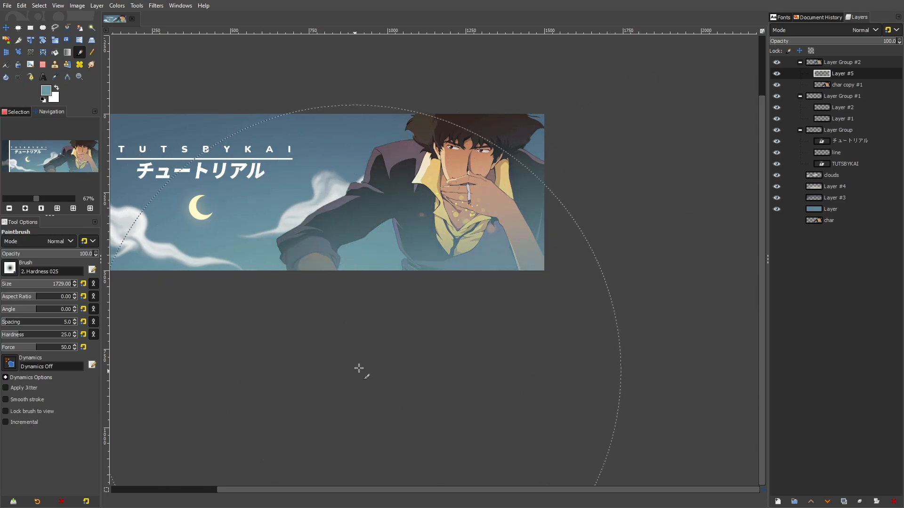
{"action": "scroll", "coordinate": [466, 328], "scroll_direction": "down", "scroll_amount": 3}
{"action": "scroll", "coordinate": [425, 332], "scroll_direction": "up", "scroll_amount": 2}
{"action": "left_click_drag", "start_coordinate": [481, 310], "coordinate": [540, 323]}
{"action": "scroll", "coordinate": [562, 264], "scroll_direction": "up", "scroll_amount": 1}
{"action": "scroll", "coordinate": [564, 261], "scroll_direction": "down", "scroll_amount": 3}
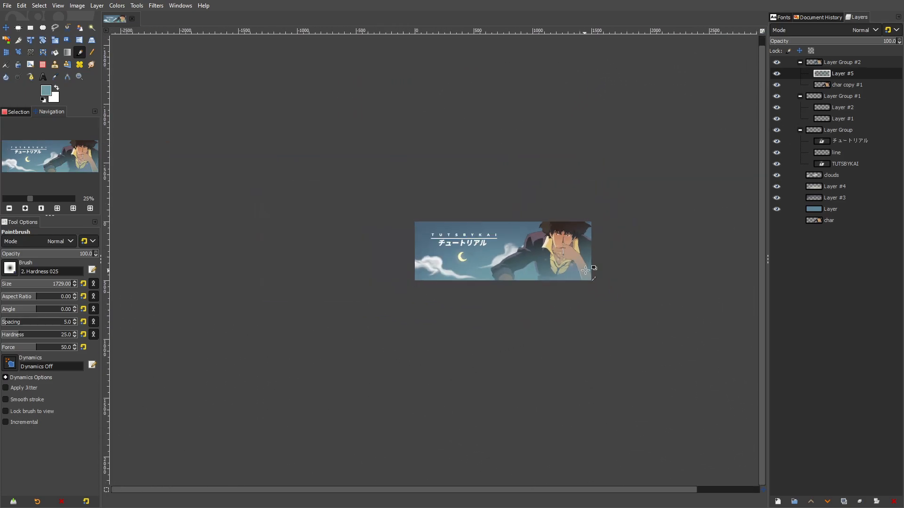
{"action": "scroll", "coordinate": [582, 267], "scroll_direction": "up", "scroll_amount": 4}
Reduce the opacity of the blue haze layer over the character to 67
{"action": "left_click_drag", "start_coordinate": [873, 45], "coordinate": [861, 42]}
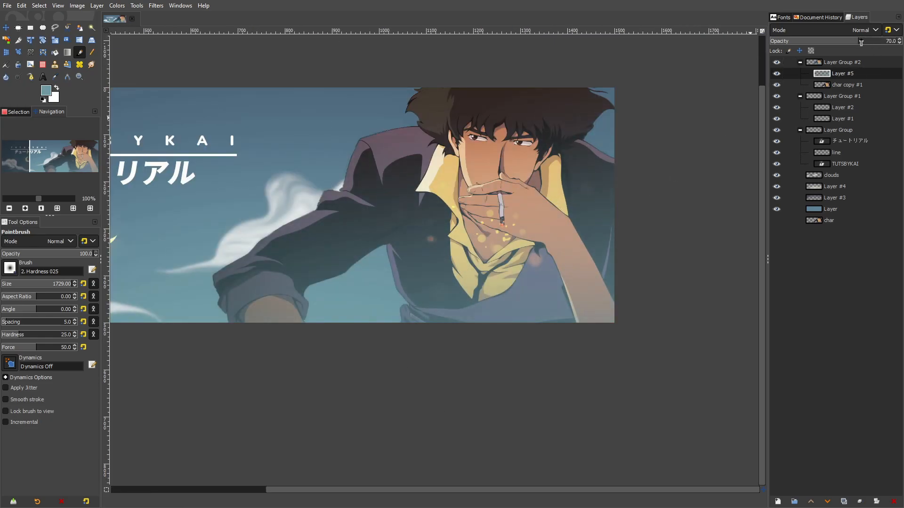
{"action": "scroll", "coordinate": [500, 186], "scroll_direction": "down", "scroll_amount": 3}
{"action": "scroll", "coordinate": [501, 197], "scroll_direction": "up", "scroll_amount": 3}
{"action": "left_click_drag", "start_coordinate": [501, 196], "coordinate": [486, 274]}
Set the brush size to 45 and add a new transparent layer at the top of the stack, above Layer Group #2
{"action": "left_click", "coordinate": [15, 289]}
{"action": "key", "text": "shift+ctrl+n"}
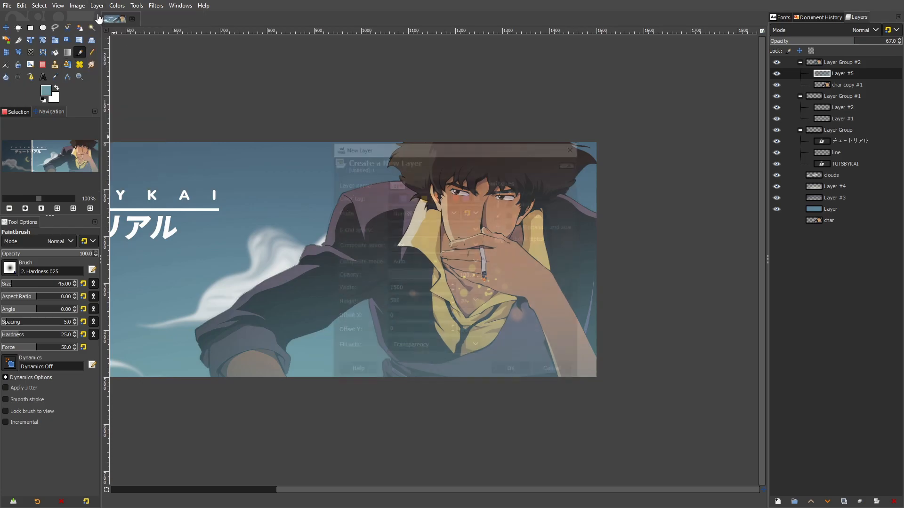
{"action": "left_click", "coordinate": [513, 372]}
{"action": "left_click_drag", "start_coordinate": [838, 73], "coordinate": [846, 63]}
Sample the ember's orange and paint a soft glow at the cigarette tip with a size 19 brush, undoing the last extra dab
{"action": "scroll", "coordinate": [494, 288], "scroll_direction": "up", "scroll_amount": 4}
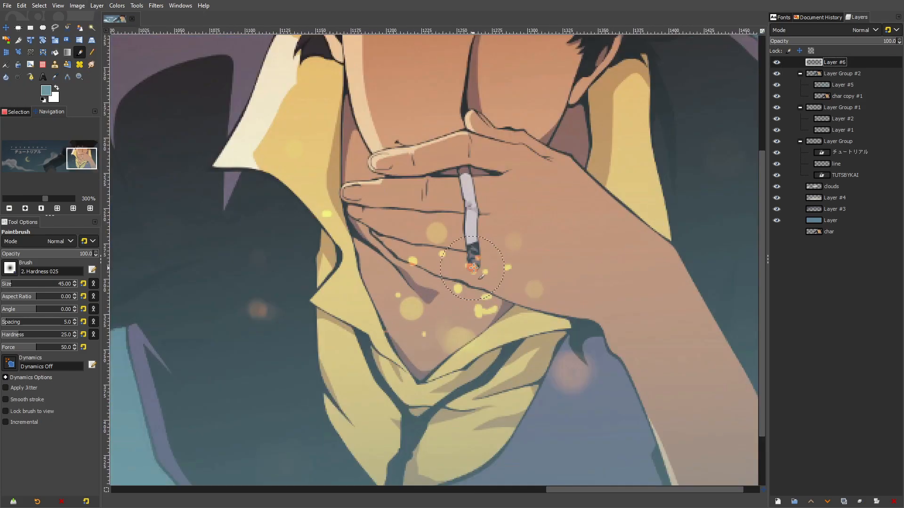
{"action": "key", "text": "o"}
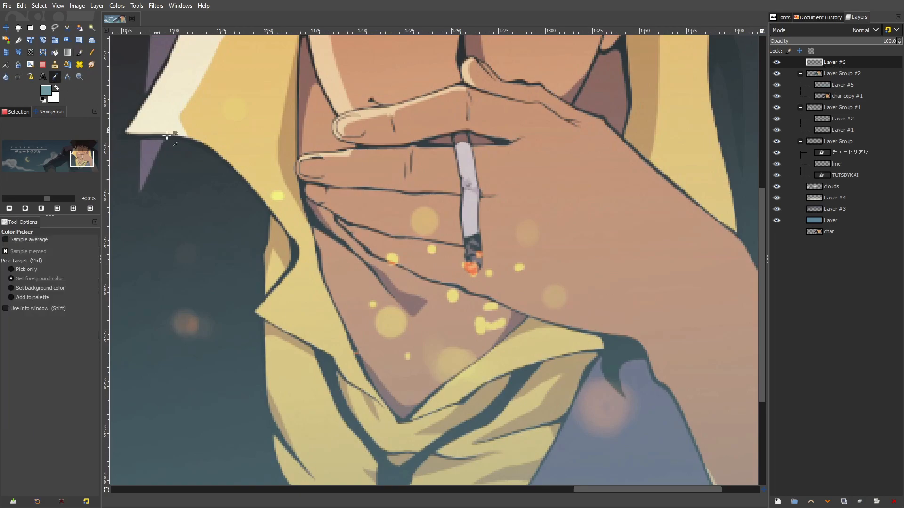
{"action": "left_click", "coordinate": [467, 269]}
{"action": "left_click", "coordinate": [79, 52]}
{"action": "scroll", "coordinate": [466, 264], "scroll_direction": "up", "scroll_amount": 2}
{"action": "mouse_move", "coordinate": [478, 271]}
{"action": "left_mouse_down"}
{"action": "mouse_move", "coordinate": [481, 279]}
{"action": "mouse_move", "coordinate": [474, 268]}
{"action": "left_mouse_up"}
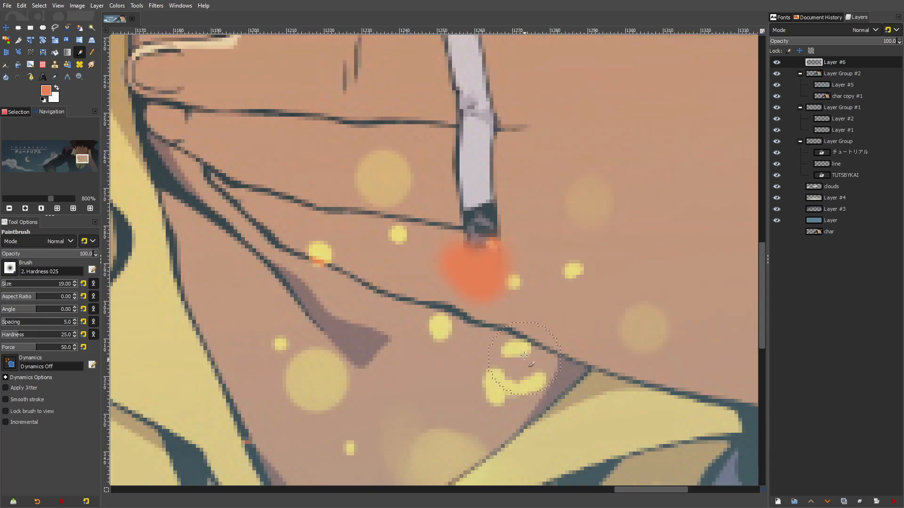
{"action": "scroll", "coordinate": [478, 277], "scroll_direction": "down", "scroll_amount": 4}
{"action": "scroll", "coordinate": [489, 276], "scroll_direction": "up", "scroll_amount": 4}
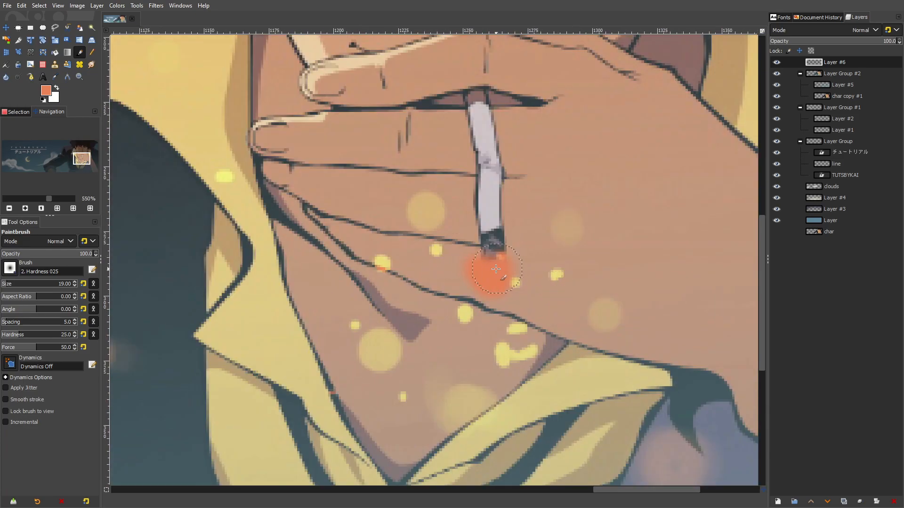
{"action": "key", "text": "ctrl+z"}
Activate Warp Transform for reshaping the orange glow at the cigarette tip
{"action": "left_click", "coordinate": [30, 52]}
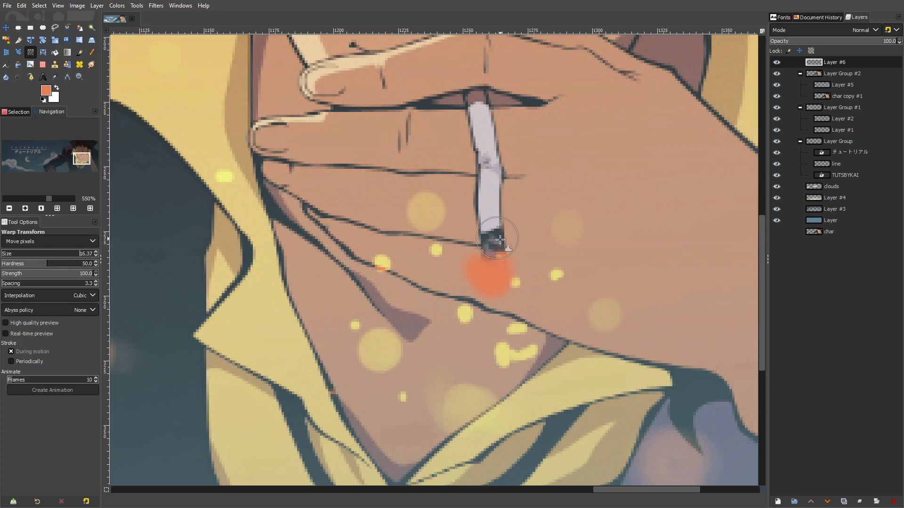
Warp the orange glow into flame-like tongues on both sides of the cigarette tip and push its lower edge inward
{"action": "mouse_move", "coordinate": [478, 269]}
{"action": "left_mouse_down"}
{"action": "mouse_move", "coordinate": [465, 211]}
{"action": "mouse_move", "coordinate": [359, 164]}
{"action": "left_mouse_up"}
{"action": "mouse_move", "coordinate": [465, 210]}
{"action": "left_mouse_down"}
{"action": "mouse_move", "coordinate": [385, 168]}
{"action": "mouse_move", "coordinate": [448, 194]}
{"action": "left_mouse_up"}
{"action": "left_click_drag", "start_coordinate": [507, 272], "coordinate": [539, 191]}
{"action": "mouse_move", "coordinate": [510, 278]}
{"action": "left_mouse_down"}
{"action": "mouse_move", "coordinate": [538, 254]}
{"action": "mouse_move", "coordinate": [541, 274]}
{"action": "mouse_move", "coordinate": [546, 245]}
{"action": "left_mouse_up"}
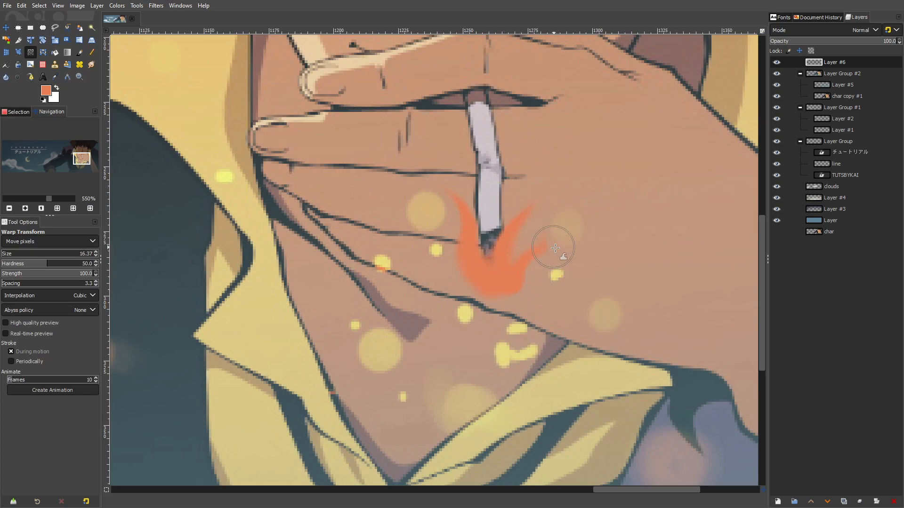
{"action": "mouse_move", "coordinate": [466, 305]}
{"action": "left_mouse_down"}
{"action": "mouse_move", "coordinate": [462, 277]}
{"action": "mouse_move", "coordinate": [484, 270]}
{"action": "mouse_move", "coordinate": [446, 244]}
{"action": "mouse_move", "coordinate": [466, 278]}
{"action": "mouse_move", "coordinate": [490, 258]}
{"action": "mouse_move", "coordinate": [502, 277]}
{"action": "left_mouse_up"}
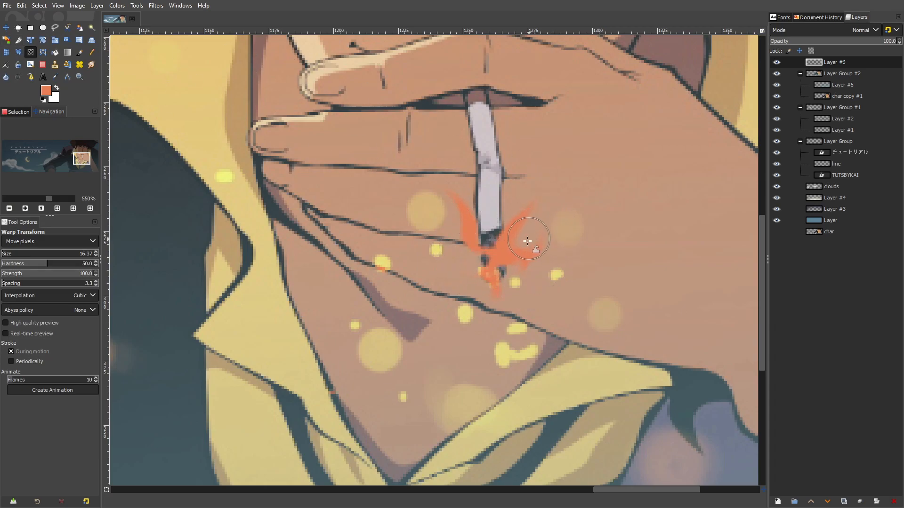
Warp the flame tongues on both sides inward, breaking them into thin wisps close to the cigarette
{"action": "mouse_move", "coordinate": [516, 225]}
{"action": "left_mouse_down"}
{"action": "mouse_move", "coordinate": [496, 183]}
{"action": "mouse_move", "coordinate": [508, 233]}
{"action": "mouse_move", "coordinate": [508, 196]}
{"action": "mouse_move", "coordinate": [444, 142]}
{"action": "left_mouse_up"}
{"action": "mouse_move", "coordinate": [535, 254]}
{"action": "left_mouse_down"}
{"action": "mouse_move", "coordinate": [550, 233]}
{"action": "mouse_move", "coordinate": [535, 193]}
{"action": "left_mouse_up"}
{"action": "mouse_move", "coordinate": [548, 257]}
{"action": "left_mouse_down"}
{"action": "mouse_move", "coordinate": [506, 256]}
{"action": "mouse_move", "coordinate": [556, 245]}
{"action": "mouse_move", "coordinate": [522, 248]}
{"action": "mouse_move", "coordinate": [504, 262]}
{"action": "mouse_move", "coordinate": [526, 253]}
{"action": "mouse_move", "coordinate": [506, 240]}
{"action": "mouse_move", "coordinate": [540, 228]}
{"action": "mouse_move", "coordinate": [513, 225]}
{"action": "left_mouse_up"}
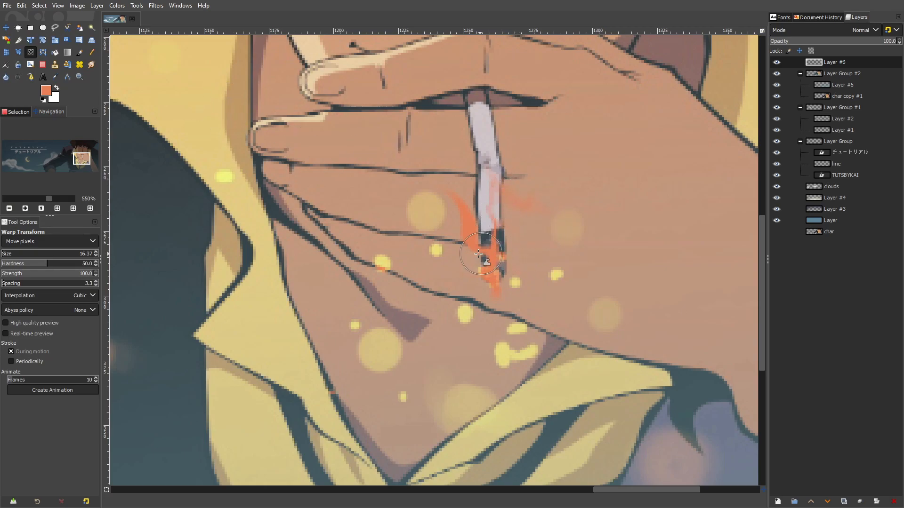
{"action": "mouse_move", "coordinate": [464, 193]}
{"action": "left_mouse_down"}
{"action": "mouse_move", "coordinate": [473, 208]}
{"action": "mouse_move", "coordinate": [440, 226]}
{"action": "mouse_move", "coordinate": [482, 231]}
{"action": "mouse_move", "coordinate": [448, 236]}
{"action": "left_mouse_up"}
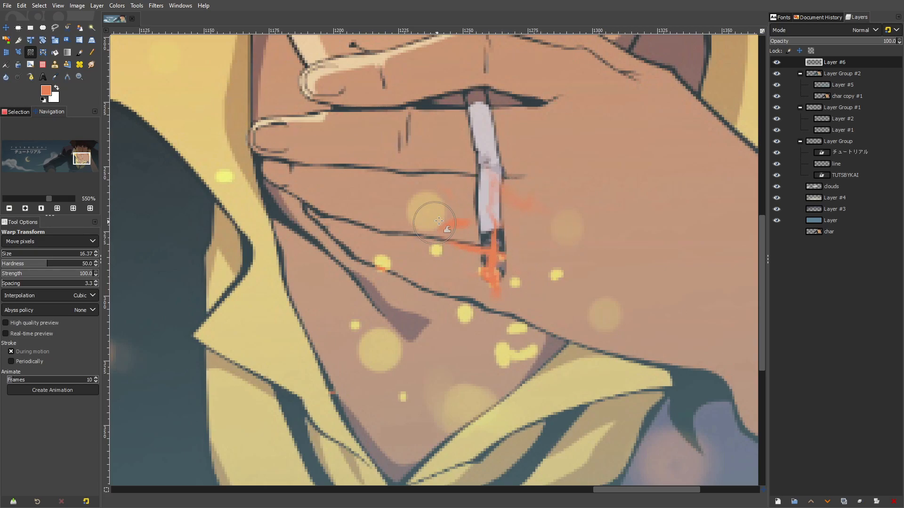
{"action": "left_click_drag", "start_coordinate": [509, 234], "coordinate": [492, 239]}
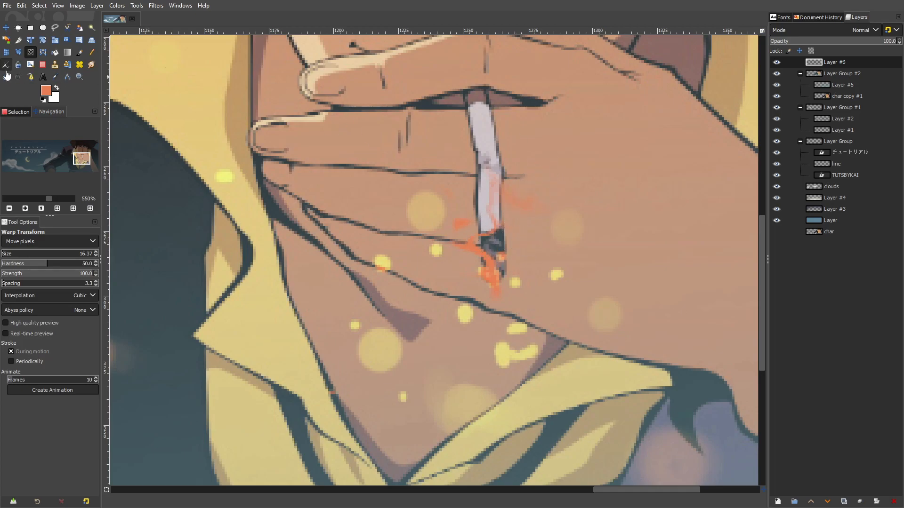
Crop the glow layer to its content, rotate it about -10.45°, and move it onto the cigarette tip
{"action": "left_click", "coordinate": [6, 29]}
{"action": "left_click", "coordinate": [97, 6]}
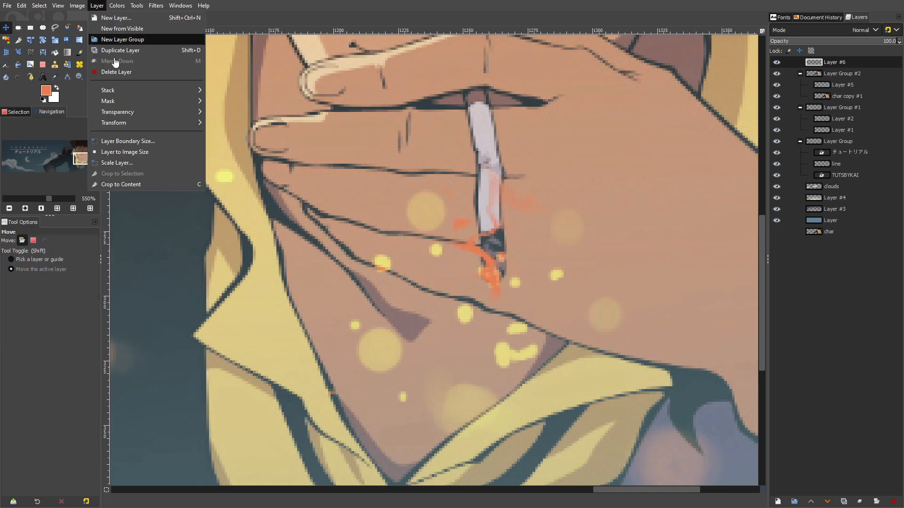
{"action": "left_click", "coordinate": [141, 186]}
{"action": "left_click", "coordinate": [43, 41]}
{"action": "left_click_drag", "start_coordinate": [435, 113], "coordinate": [398, 131]}
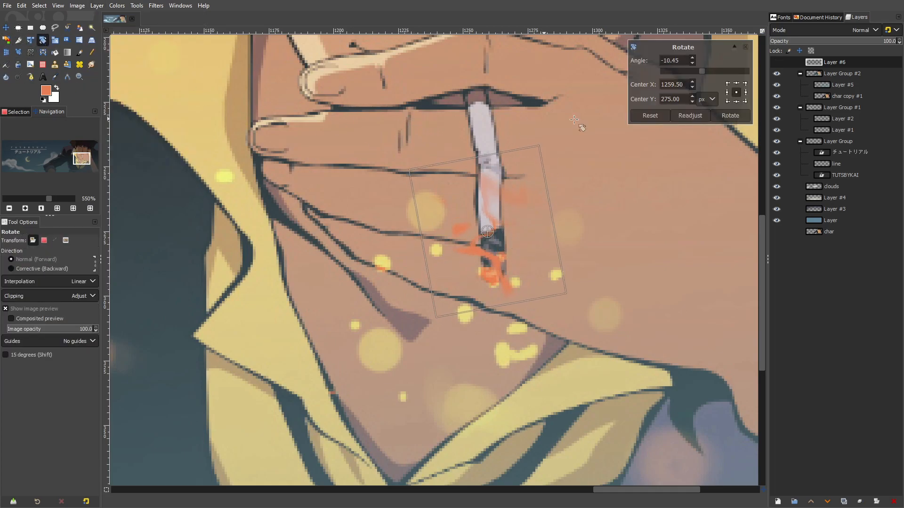
{"action": "left_click", "coordinate": [730, 118]}
{"action": "left_click", "coordinate": [6, 29]}
{"action": "left_click_drag", "start_coordinate": [535, 266], "coordinate": [518, 251]}
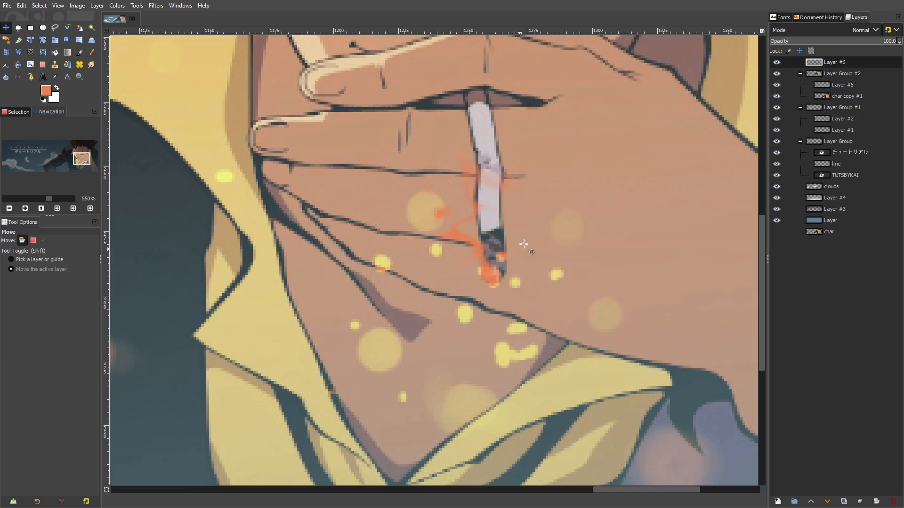
Set the glow layer's blend mode to Screen
{"action": "left_click", "coordinate": [847, 30]}
{"action": "left_click", "coordinate": [819, 160]}
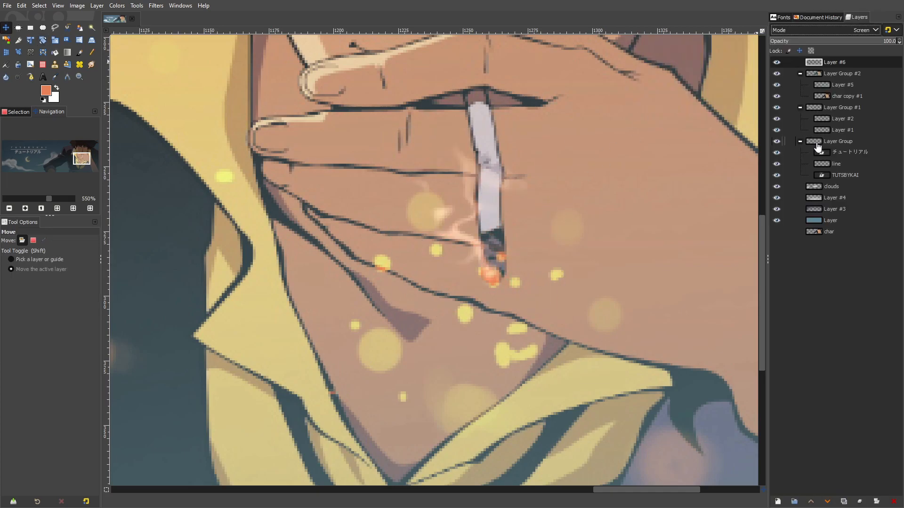
{"action": "scroll", "coordinate": [557, 188], "scroll_direction": "down", "scroll_amount": 5}
{"action": "scroll", "coordinate": [559, 175], "scroll_direction": "up", "scroll_amount": 5}
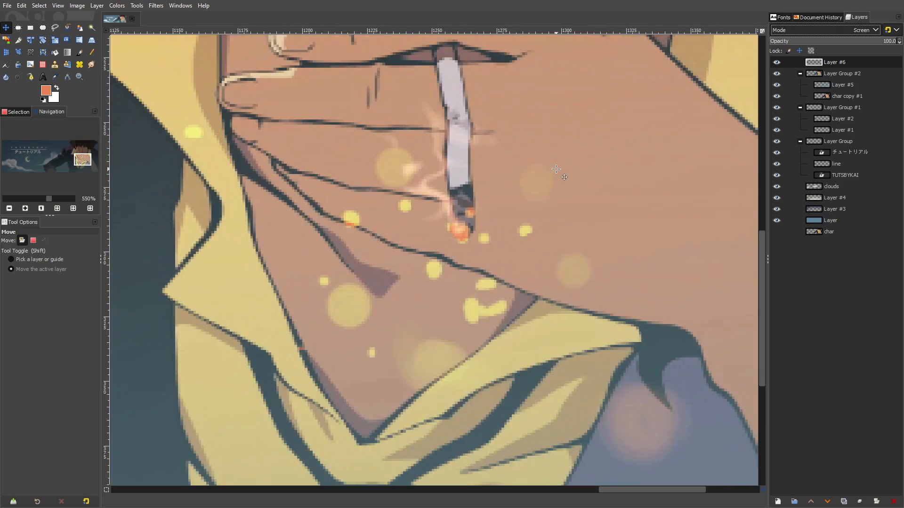
Brighten the glow layer with Curves, raising the value curve at input 132 to output 186
{"action": "left_click", "coordinate": [117, 6]}
{"action": "left_click", "coordinate": [139, 116]}
{"action": "left_click_drag", "start_coordinate": [155, 133], "coordinate": [155, 89]}
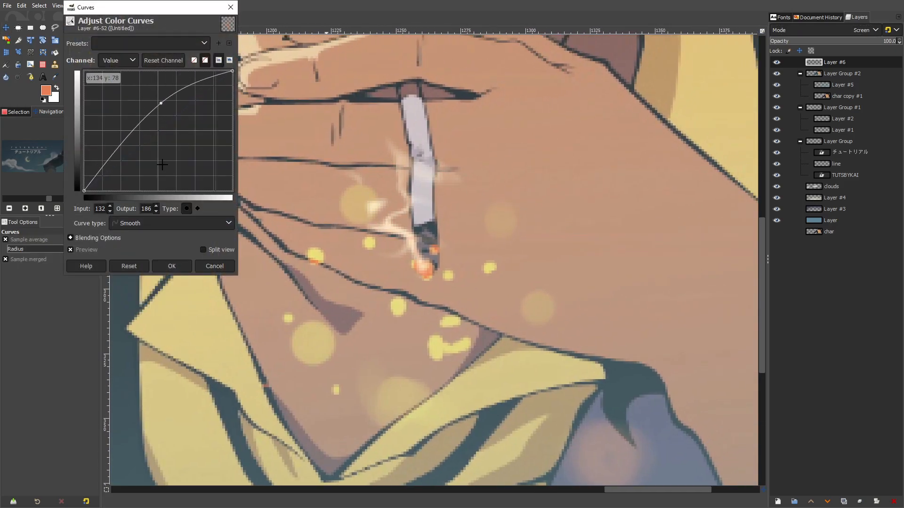
{"action": "left_click", "coordinate": [171, 266]}
{"action": "scroll", "coordinate": [477, 267], "scroll_direction": "down", "scroll_amount": 7}
{"action": "scroll", "coordinate": [477, 267], "scroll_direction": "up", "scroll_amount": 5}
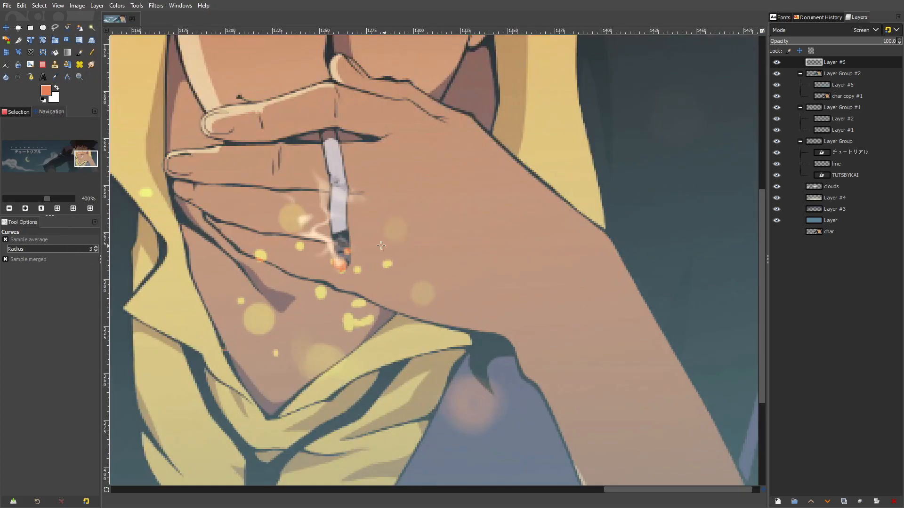
{"action": "scroll", "coordinate": [298, 236], "scroll_direction": "up", "scroll_amount": 1}
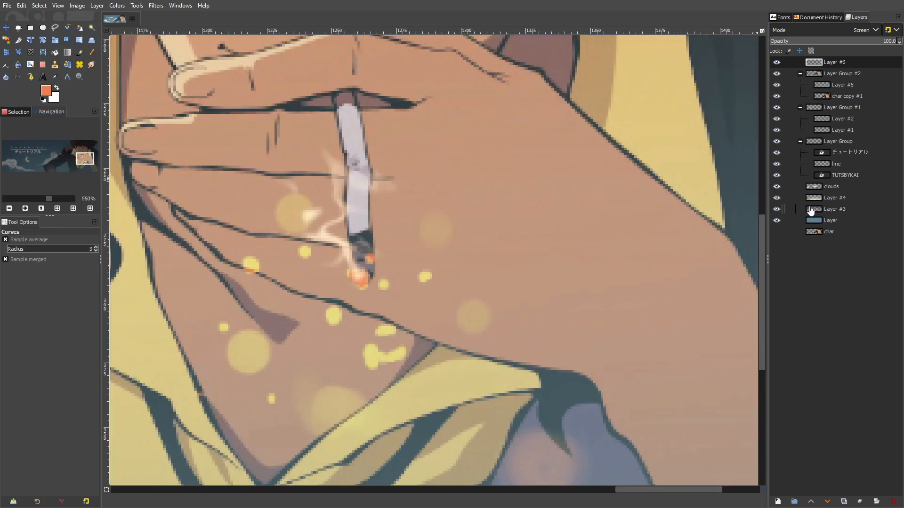
Hide Layer #5 and heal away the yellow light spots on the back of the hand on the char copy #1 layer
{"action": "left_click", "coordinate": [830, 234]}
{"action": "left_click", "coordinate": [841, 96]}
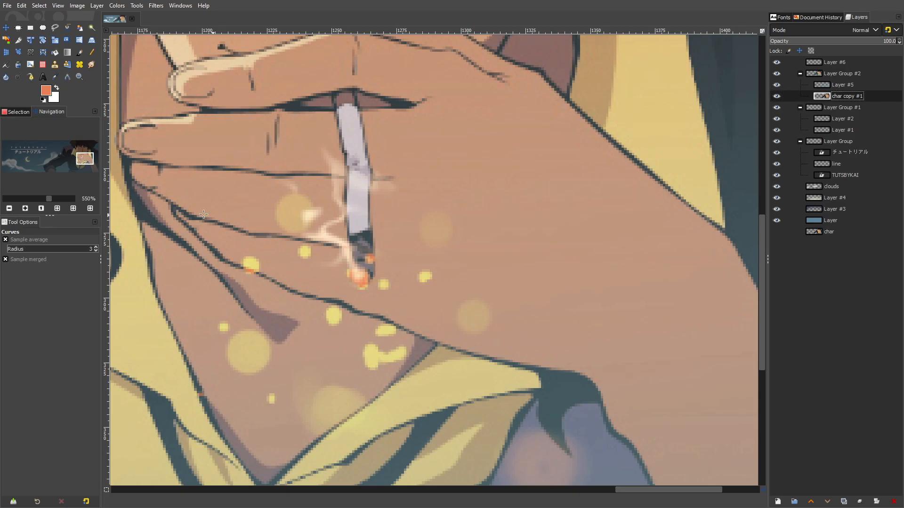
{"action": "left_click", "coordinate": [777, 85]}
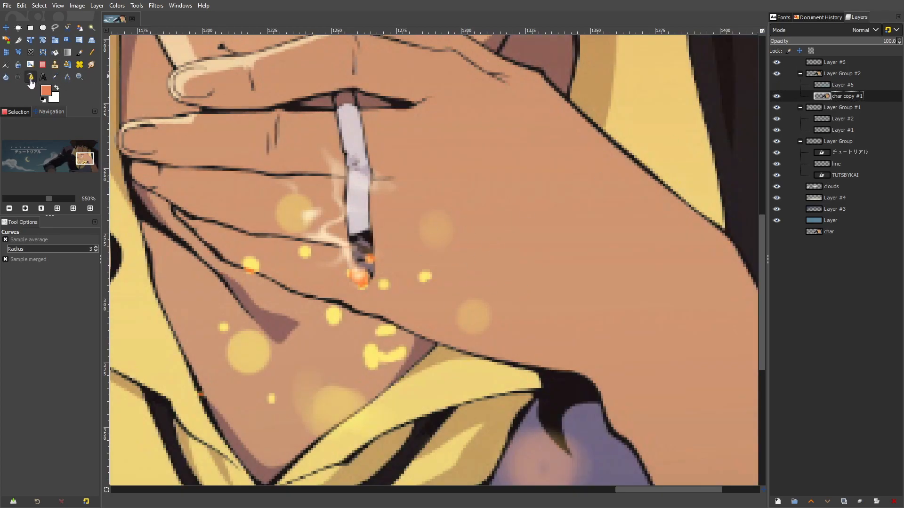
{"action": "left_click", "coordinate": [79, 67]}
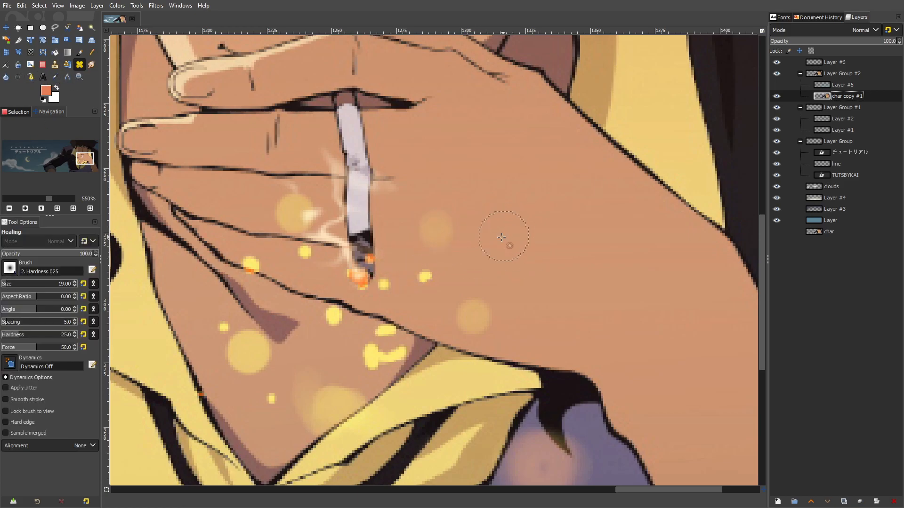
{"action": "left_click", "coordinate": [426, 278]}
{"action": "left_click", "coordinate": [471, 311]}
{"action": "left_click", "coordinate": [470, 314]}
{"action": "left_click", "coordinate": [468, 317]}
{"action": "left_click", "coordinate": [383, 285]}
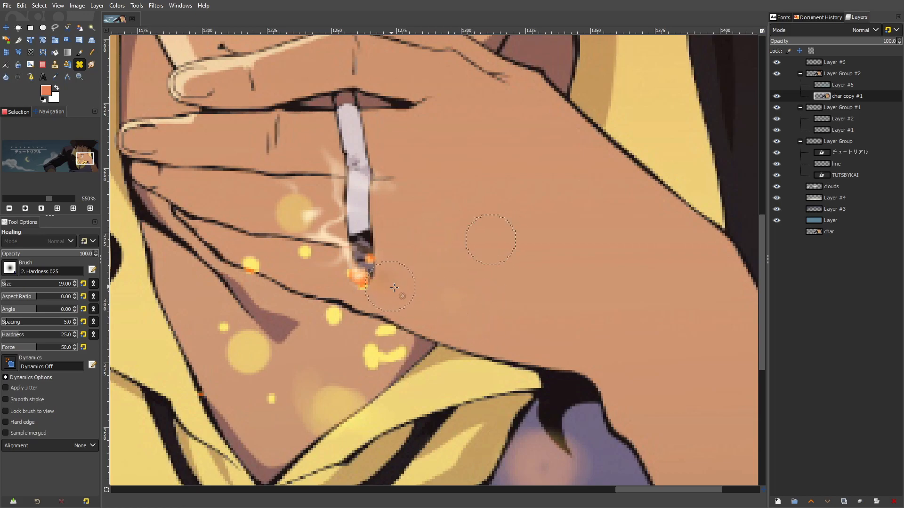
Set the healing brush size to 8 and try to heal the yellow spot between the fingers beside the cigarette
{"action": "left_click", "coordinate": [5, 287]}
{"action": "scroll", "coordinate": [307, 227], "scroll_direction": "up", "scroll_amount": 2}
{"action": "left_click_drag", "start_coordinate": [260, 183], "coordinate": [301, 166]}
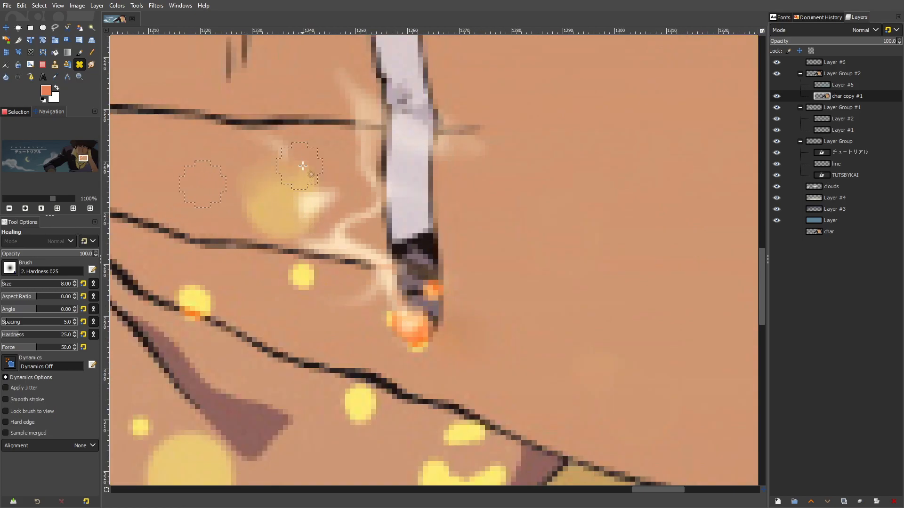
{"action": "mouse_move", "coordinate": [249, 184]}
{"action": "left_mouse_down"}
{"action": "mouse_move", "coordinate": [303, 187]}
{"action": "mouse_move", "coordinate": [255, 201]}
{"action": "mouse_move", "coordinate": [276, 190]}
{"action": "left_mouse_up"}
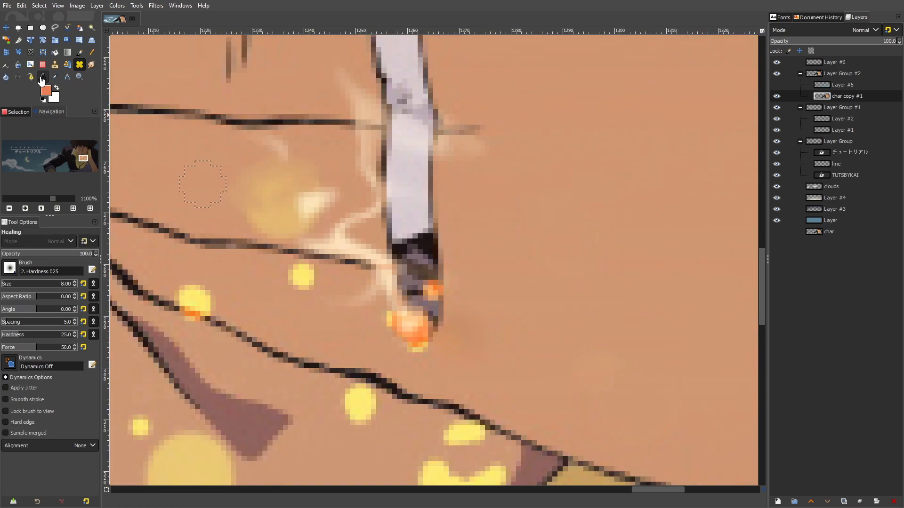
{"action": "left_click", "coordinate": [67, 65]}
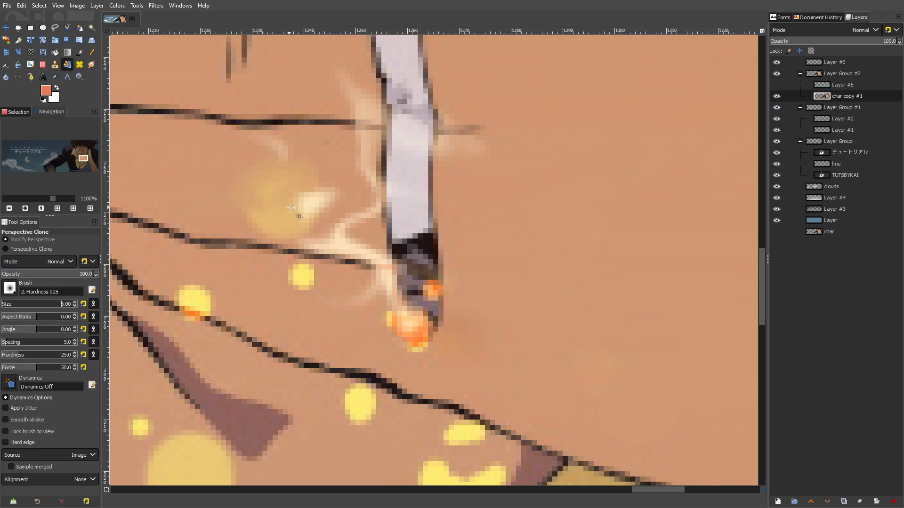
{"action": "scroll", "coordinate": [285, 206], "scroll_direction": "down", "scroll_amount": 2}
{"action": "left_click", "coordinate": [67, 65]}
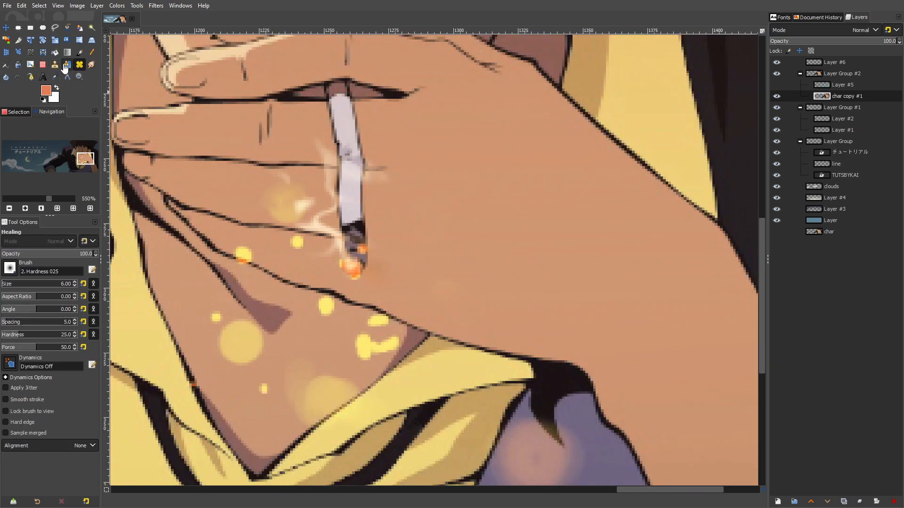
{"action": "left_click", "coordinate": [68, 68]}
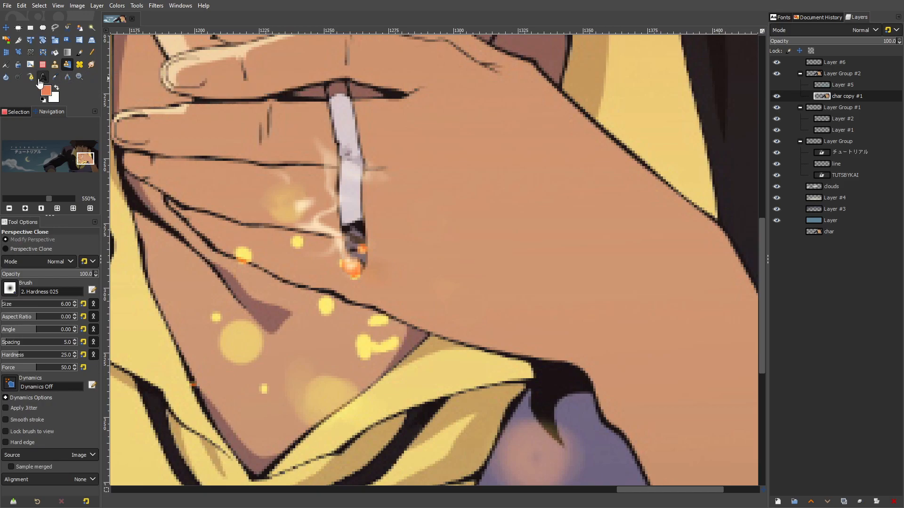
{"action": "key", "text": "z"}
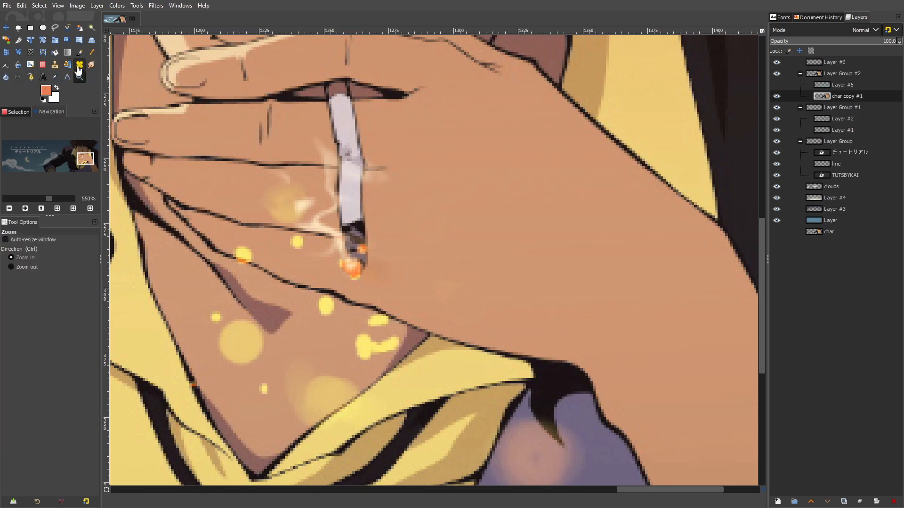
{"action": "left_click", "coordinate": [78, 66]}
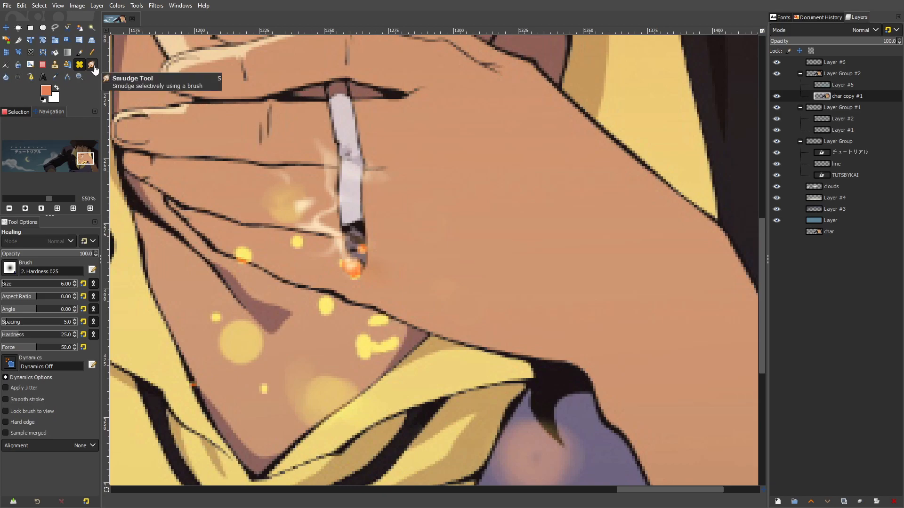
Clone clean skin over the two yellow spots between the fingers beside the cigarette, using a size 6 brush
{"action": "left_click", "coordinate": [54, 65]}
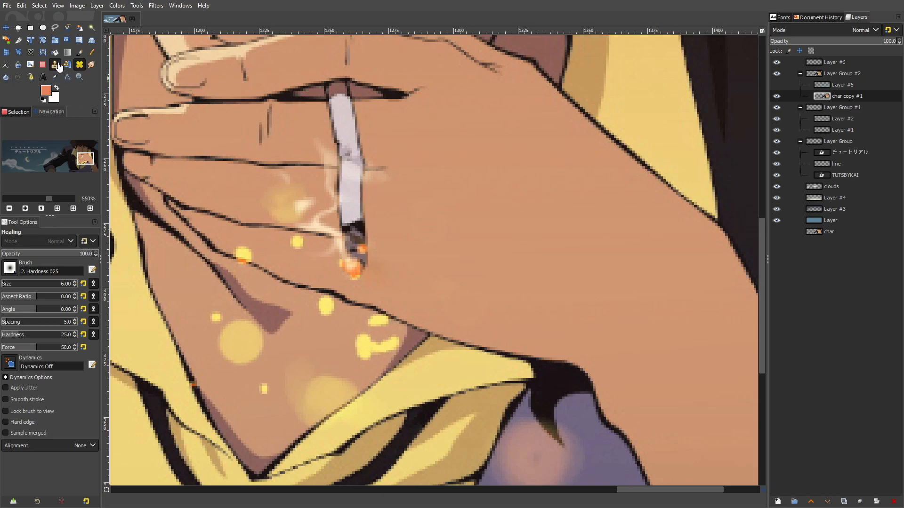
{"action": "scroll", "coordinate": [278, 201], "scroll_direction": "up", "scroll_amount": 1}
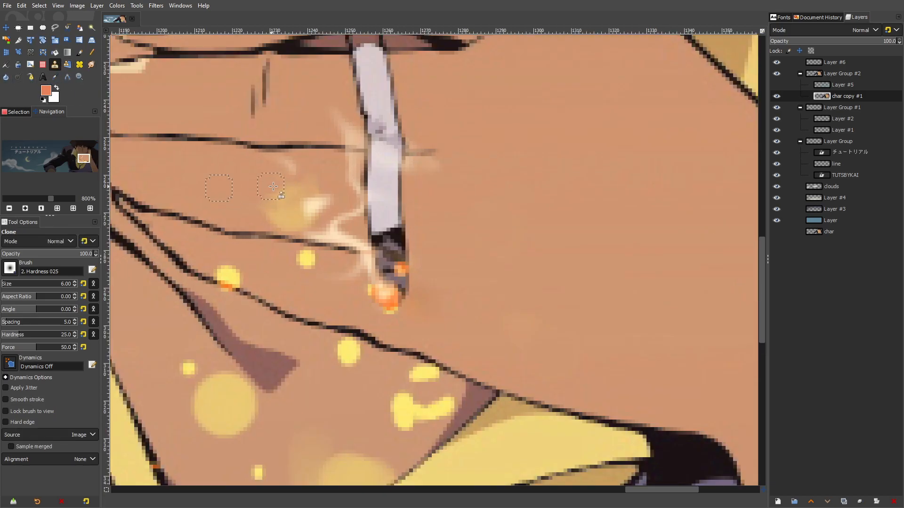
{"action": "left_click_drag", "start_coordinate": [306, 191], "coordinate": [302, 201]}
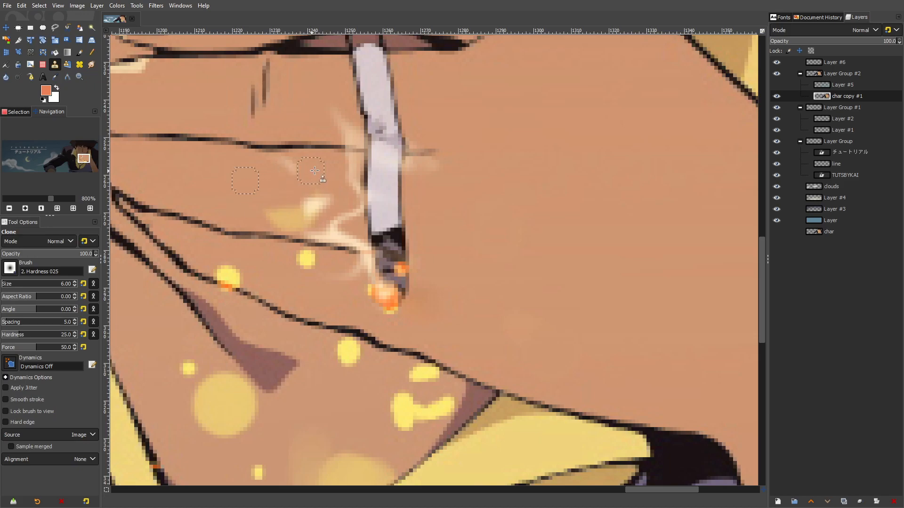
{"action": "mouse_move", "coordinate": [304, 209]}
{"action": "left_mouse_down"}
{"action": "mouse_move", "coordinate": [274, 219]}
{"action": "mouse_move", "coordinate": [318, 222]}
{"action": "left_mouse_up"}
{"action": "left_click", "coordinate": [276, 257], "text": "ctrl"}
{"action": "left_click_drag", "start_coordinate": [321, 258], "coordinate": [315, 260]}
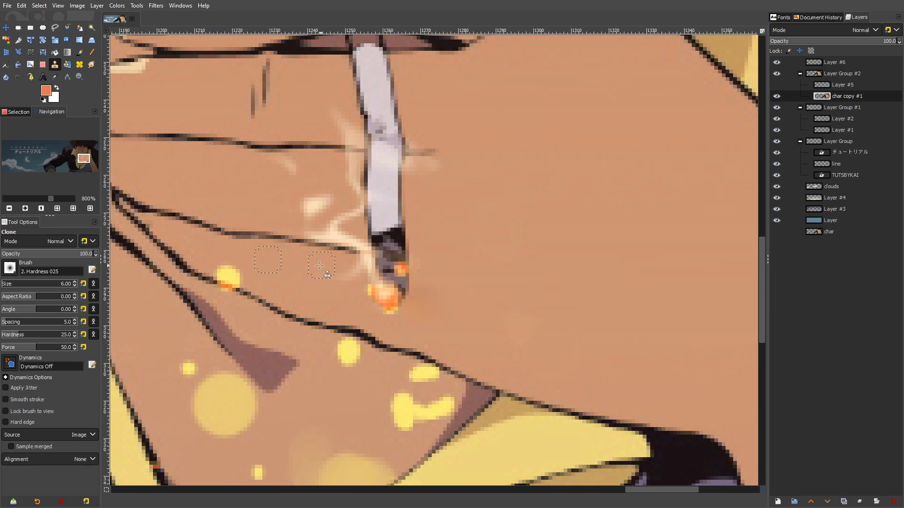
Clone clean skin over the small yellow spot on the chest just below the hand's edge, near the collar
{"action": "left_click_drag", "start_coordinate": [343, 367], "coordinate": [448, 194]}
{"action": "left_click_drag", "start_coordinate": [347, 319], "coordinate": [361, 298]}
{"action": "scroll", "coordinate": [399, 235], "scroll_direction": "down", "scroll_amount": 4}
{"action": "scroll", "coordinate": [427, 239], "scroll_direction": "up", "scroll_amount": 3}
{"action": "scroll", "coordinate": [377, 239], "scroll_direction": "up", "scroll_amount": 1}
{"action": "left_click_drag", "start_coordinate": [434, 215], "coordinate": [481, 212]}
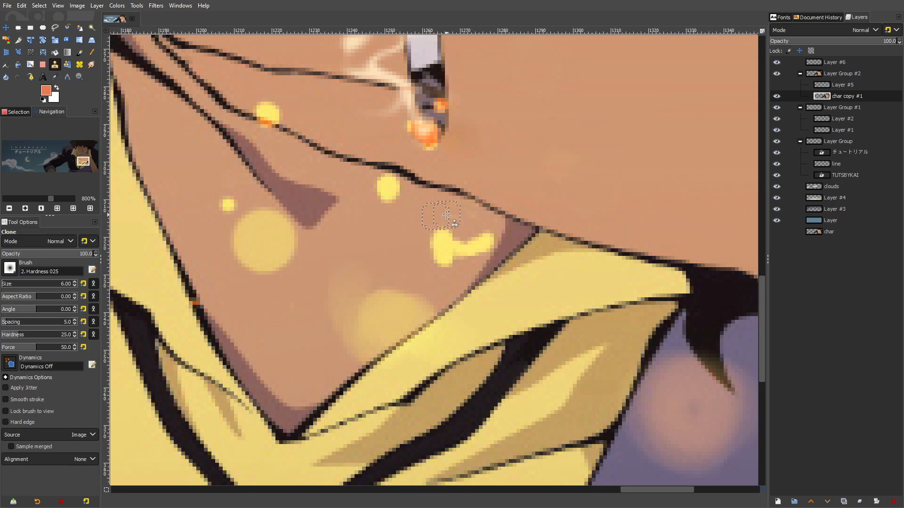
Set the clone brush size to 25 and clone dark fabric over the orange light spot on the jacket
{"action": "scroll", "coordinate": [483, 220], "scroll_direction": "down", "scroll_amount": 7}
{"action": "scroll", "coordinate": [403, 298], "scroll_direction": "up", "scroll_amount": 7}
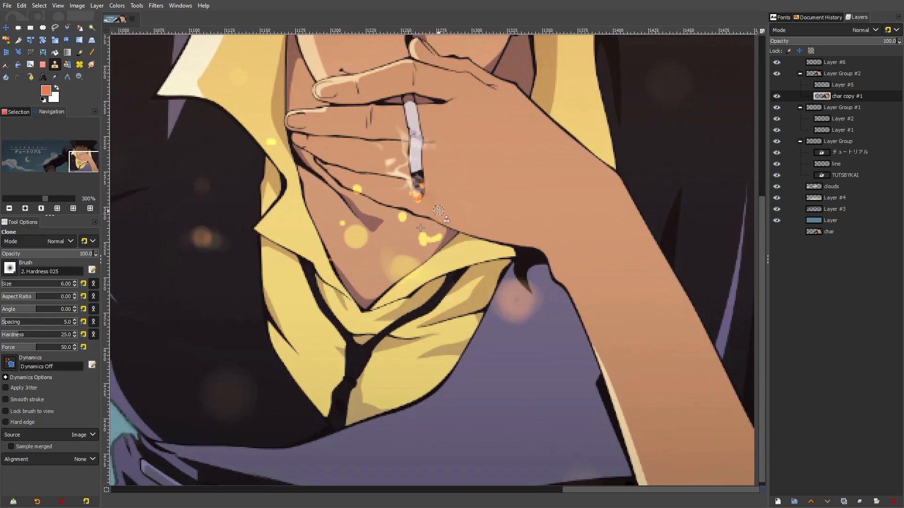
{"action": "scroll", "coordinate": [403, 297], "scroll_direction": "down", "scroll_amount": 6}
{"action": "scroll", "coordinate": [402, 252], "scroll_direction": "up", "scroll_amount": 5}
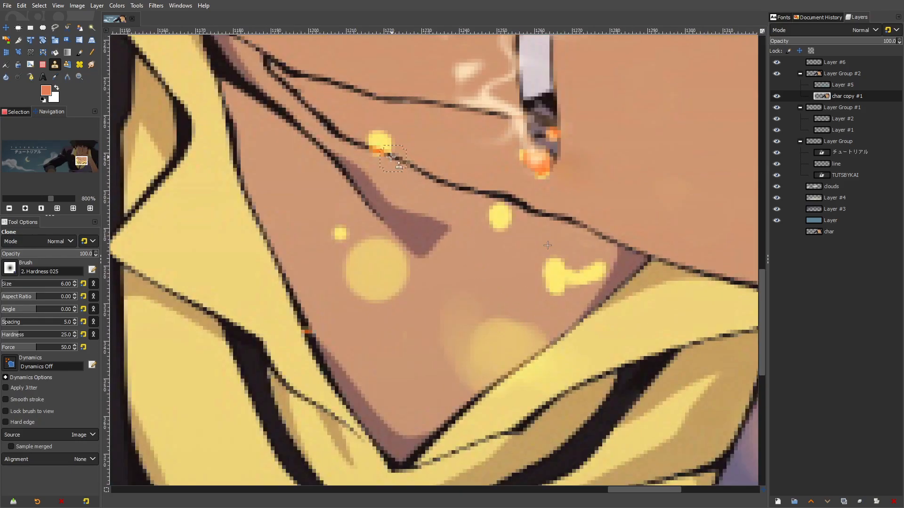
{"action": "scroll", "coordinate": [401, 252], "scroll_direction": "down", "scroll_amount": 5}
{"action": "scroll", "coordinate": [258, 228], "scroll_direction": "up", "scroll_amount": 6}
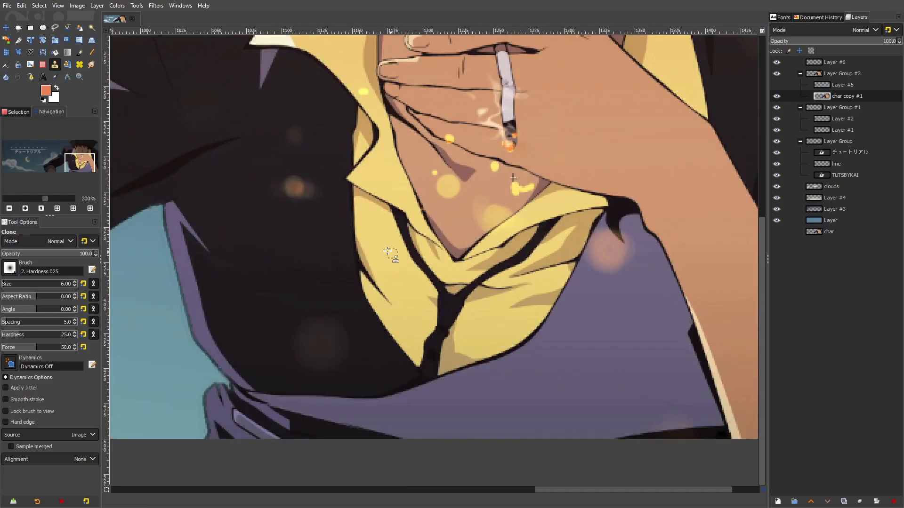
{"action": "left_click_drag", "start_coordinate": [157, 178], "coordinate": [226, 233]}
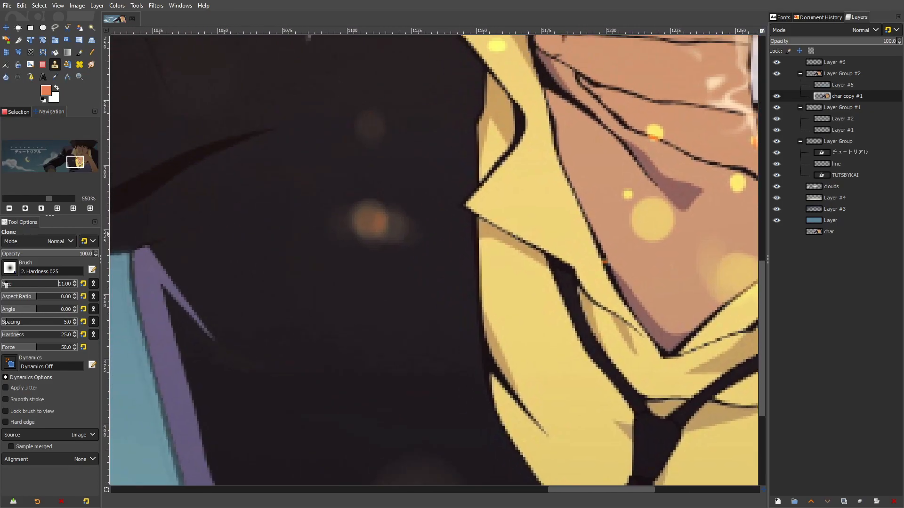
{"action": "left_click_drag", "start_coordinate": [7, 290], "coordinate": [8, 288]}
{"action": "left_click", "coordinate": [244, 249], "text": "ctrl"}
{"action": "mouse_move", "coordinate": [348, 225]}
{"action": "left_mouse_down"}
{"action": "mouse_move", "coordinate": [357, 226]}
{"action": "mouse_move", "coordinate": [356, 211]}
{"action": "mouse_move", "coordinate": [392, 235]}
{"action": "left_mouse_up"}
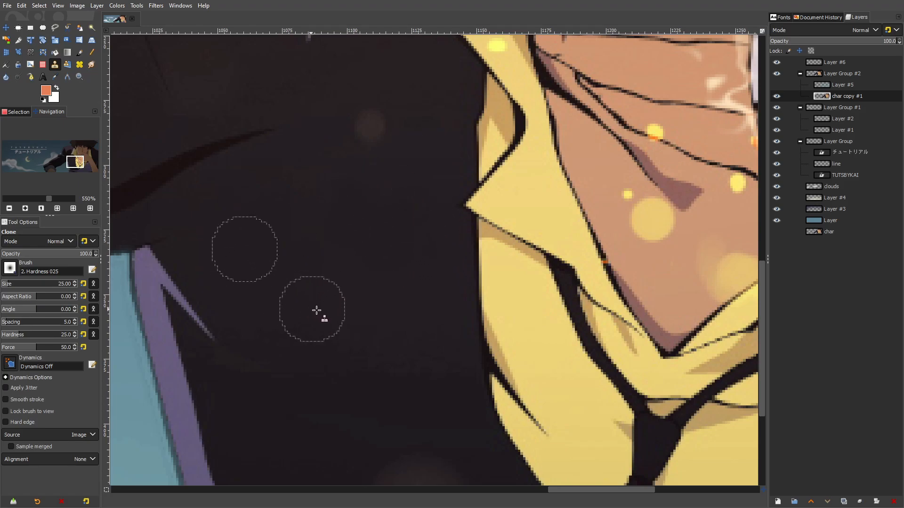
Blend the cloned patch on the dark jacket into its surroundings with the Healing tool at size 25
{"action": "key", "text": "1"}
{"action": "key", "text": "grave"}
{"action": "left_click", "coordinate": [79, 65]}
{"action": "left_click", "coordinate": [381, 288], "text": "ctrl"}
{"action": "left_click_drag", "start_coordinate": [501, 253], "coordinate": [488, 246]}
{"action": "left_click_drag", "start_coordinate": [492, 294], "coordinate": [447, 280]}
{"action": "mouse_move", "coordinate": [503, 244]}
{"action": "left_mouse_down"}
{"action": "mouse_move", "coordinate": [529, 294]}
{"action": "mouse_move", "coordinate": [514, 236]}
{"action": "left_mouse_up"}
{"action": "left_click_drag", "start_coordinate": [422, 288], "coordinate": [416, 273]}
{"action": "mouse_move", "coordinate": [477, 257]}
{"action": "left_mouse_down"}
{"action": "mouse_move", "coordinate": [485, 328]}
{"action": "mouse_move", "coordinate": [531, 277]}
{"action": "mouse_move", "coordinate": [523, 244]}
{"action": "left_mouse_up"}
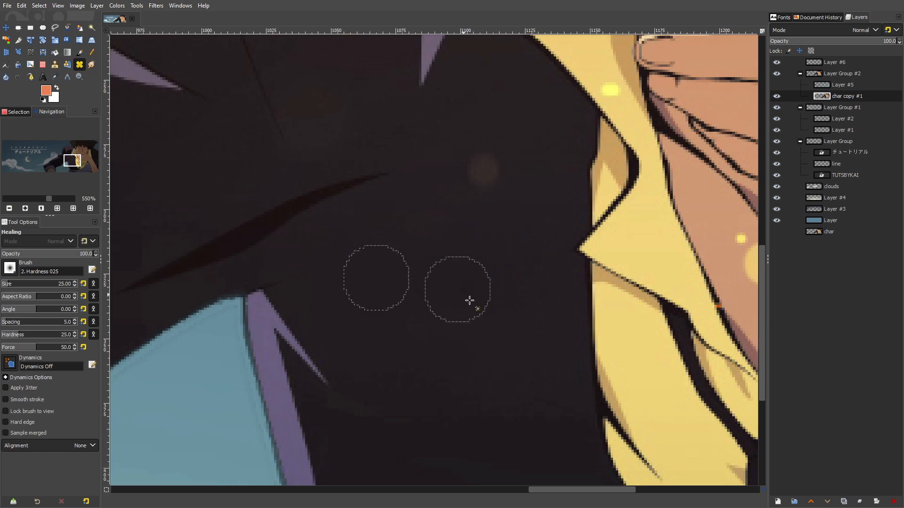
Heal the faint light spots on the dark jacket beside and below the collar, sampling clean dark fabric nearby
{"action": "scroll", "coordinate": [557, 266], "scroll_direction": "down", "scroll_amount": 5}
{"action": "scroll", "coordinate": [562, 256], "scroll_direction": "up", "scroll_amount": 5}
{"action": "left_click", "coordinate": [458, 214], "text": "ctrl"}
{"action": "mouse_move", "coordinate": [511, 225]}
{"action": "left_mouse_down"}
{"action": "mouse_move", "coordinate": [518, 227]}
{"action": "mouse_move", "coordinate": [358, 121]}
{"action": "left_mouse_up"}
{"action": "scroll", "coordinate": [462, 228], "scroll_direction": "down", "scroll_amount": 5}
{"action": "scroll", "coordinate": [541, 319], "scroll_direction": "up", "scroll_amount": 4}
{"action": "left_click", "coordinate": [252, 165], "text": "ctrl"}
{"action": "left_click_drag", "start_coordinate": [324, 194], "coordinate": [344, 191]}
{"action": "left_click_drag", "start_coordinate": [336, 208], "coordinate": [304, 211]}
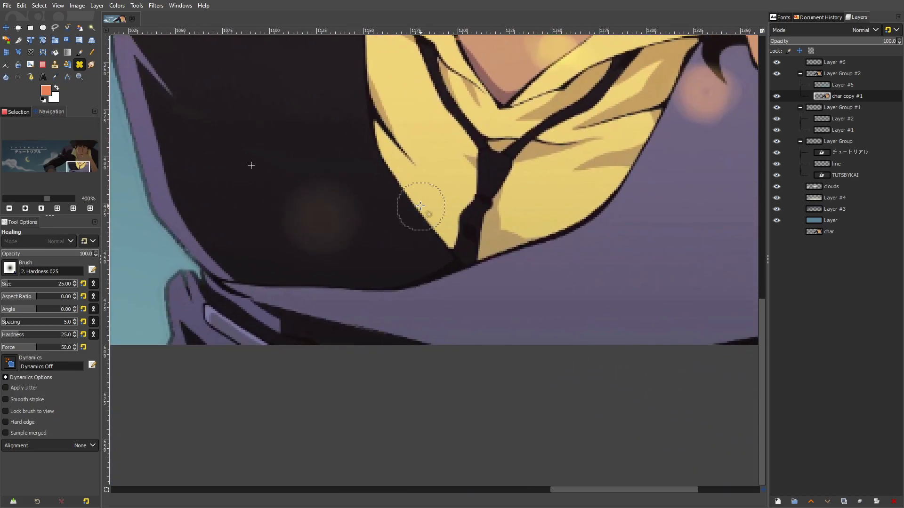
{"action": "scroll", "coordinate": [421, 205], "scroll_direction": "down", "scroll_amount": 7}
{"action": "scroll", "coordinate": [436, 189], "scroll_direction": "up", "scroll_amount": 1}
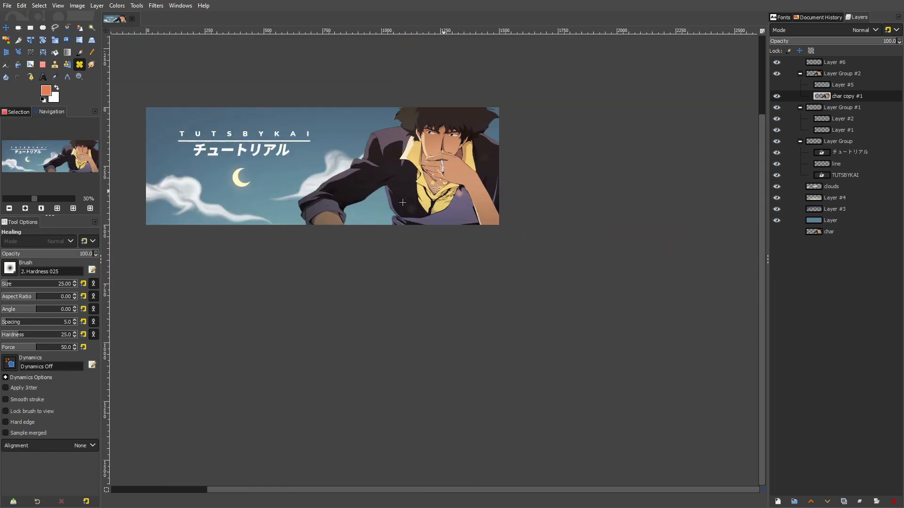
Take Layer #5 out of Layer Group #2, place it at the top of the layer stack and make it visible
{"action": "left_click", "coordinate": [5, 29]}
{"action": "scroll", "coordinate": [488, 218], "scroll_direction": "down", "scroll_amount": 3}
{"action": "scroll", "coordinate": [517, 224], "scroll_direction": "up", "scroll_amount": 5}
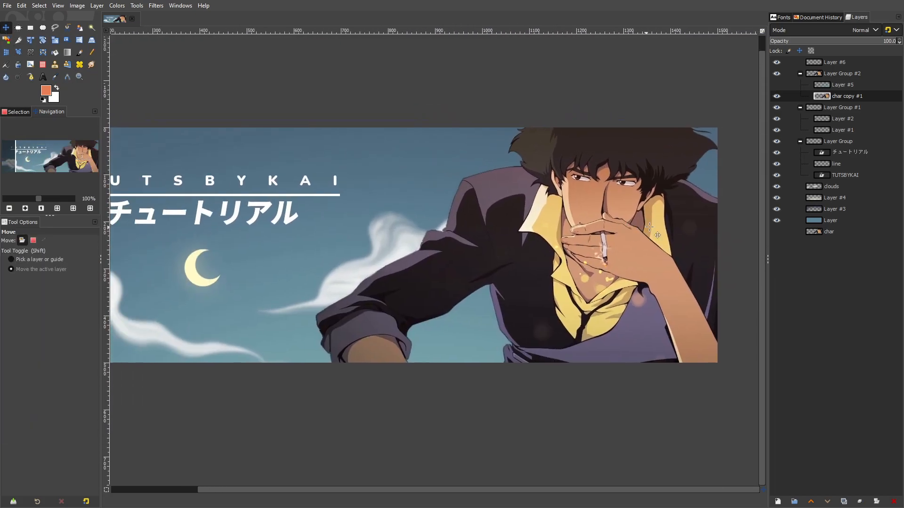
{"action": "left_click_drag", "start_coordinate": [677, 226], "coordinate": [661, 225]}
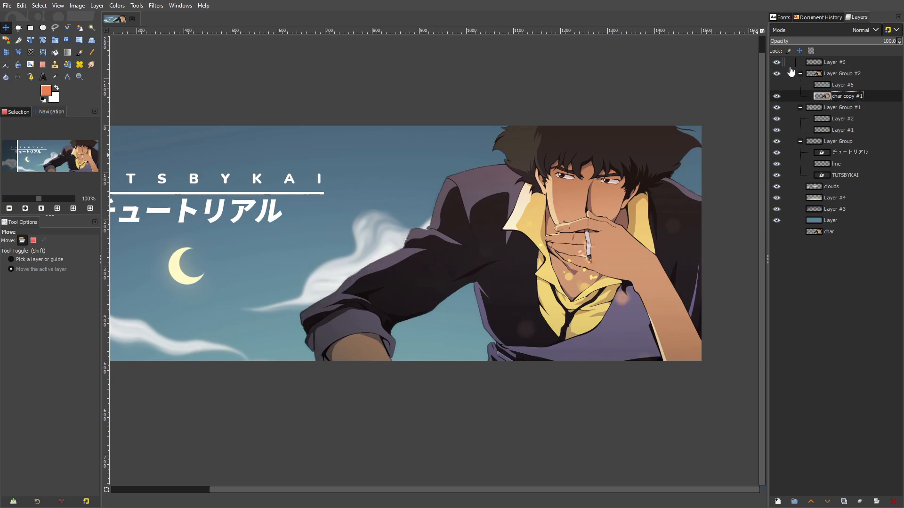
{"action": "left_click_drag", "start_coordinate": [776, 96], "coordinate": [821, 59]}
{"action": "scroll", "coordinate": [563, 208], "scroll_direction": "down", "scroll_amount": 3}
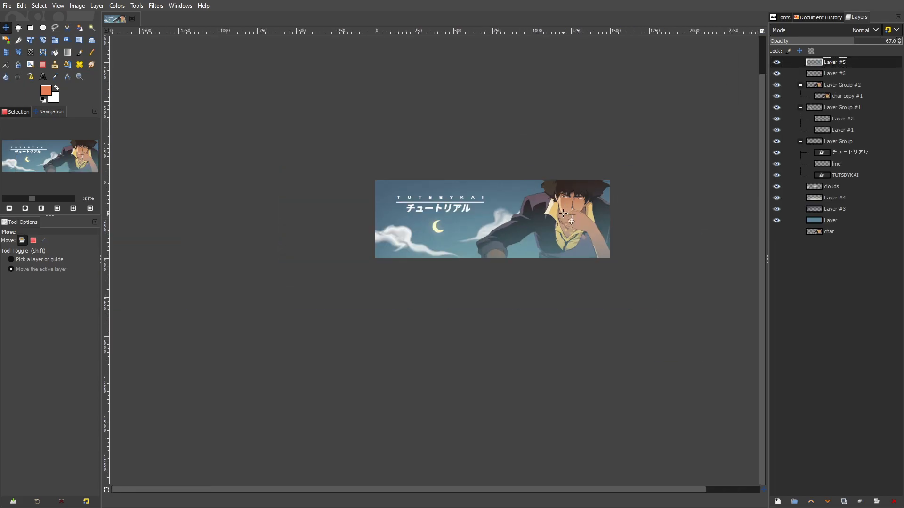
{"action": "scroll", "coordinate": [564, 214], "scroll_direction": "up", "scroll_amount": 2}
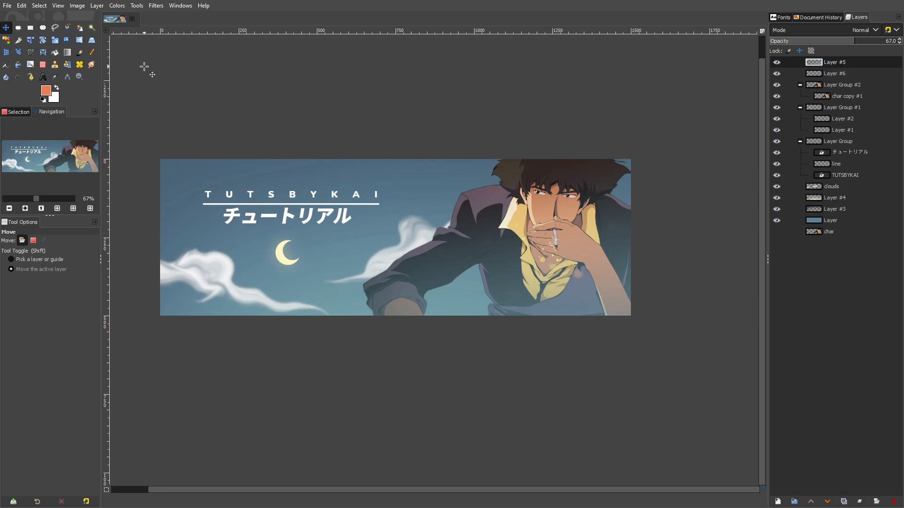
{"action": "left_click", "coordinate": [93, 7]}
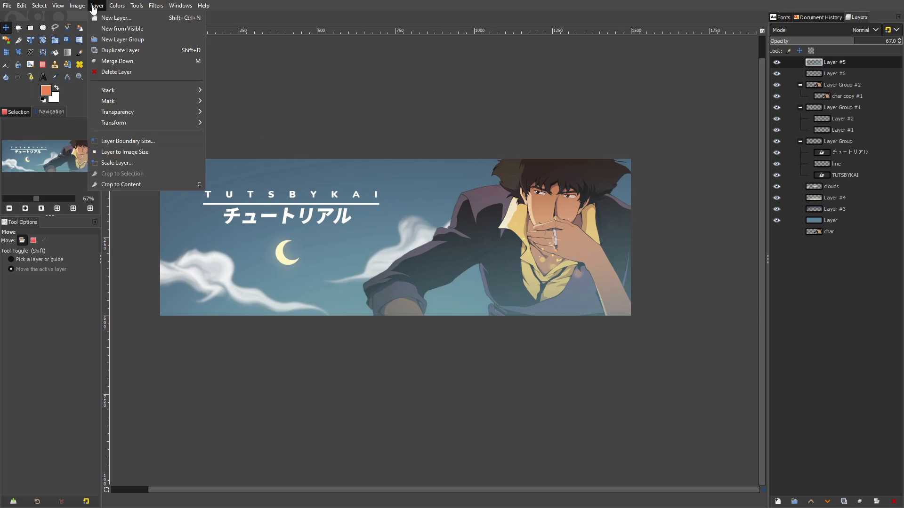
{"action": "left_click", "coordinate": [349, 277]}
{"action": "left_click_drag", "start_coordinate": [376, 241], "coordinate": [413, 278]}
{"action": "scroll", "coordinate": [413, 278], "scroll_direction": "down", "scroll_amount": 3}
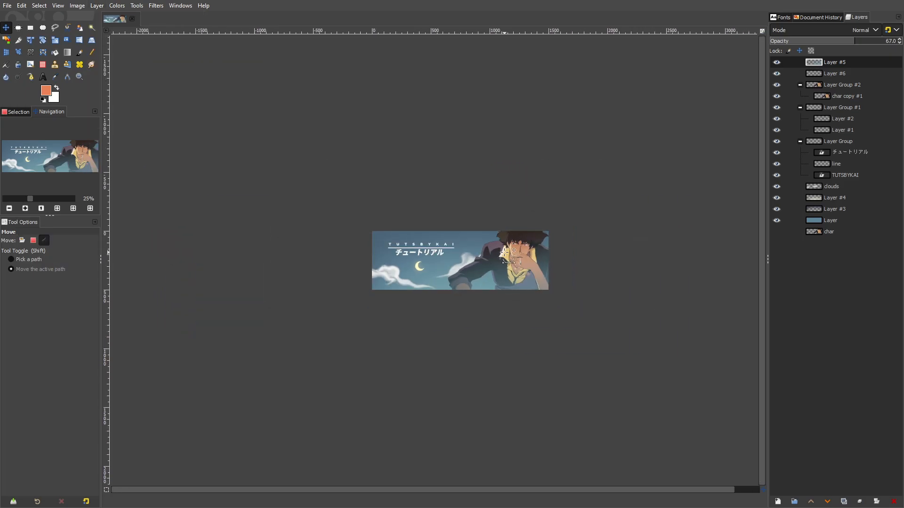
{"action": "scroll", "coordinate": [506, 261], "scroll_direction": "up", "scroll_amount": 3}
Copy the visible banner composite and paste it as a new layer above all the others
{"action": "left_click", "coordinate": [22, 5]}
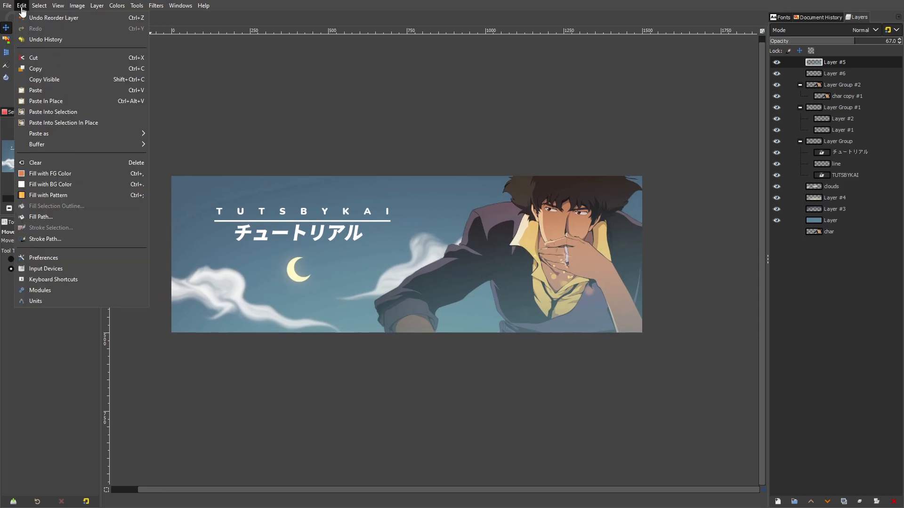
{"action": "left_click", "coordinate": [52, 80]}
{"action": "left_click", "coordinate": [21, 6]}
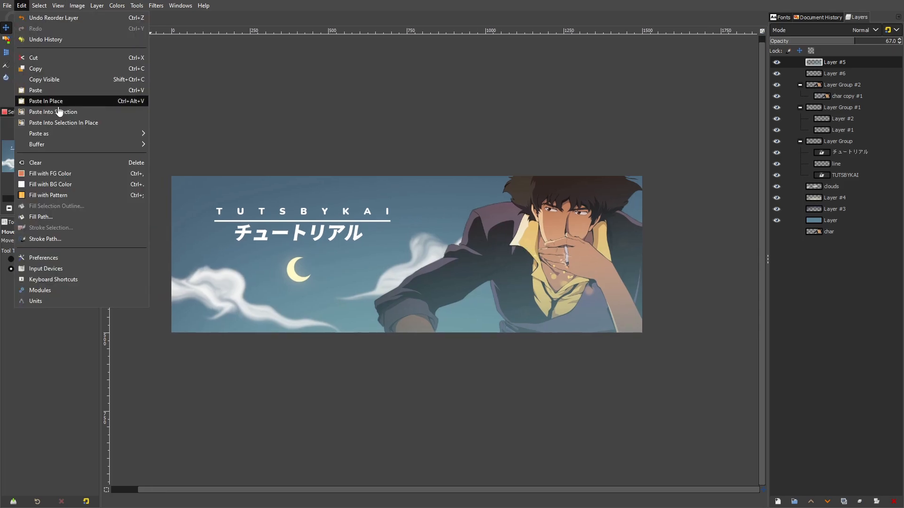
{"action": "mouse_move", "coordinate": [69, 135]}
{"action": "left_click", "coordinate": [190, 144]}
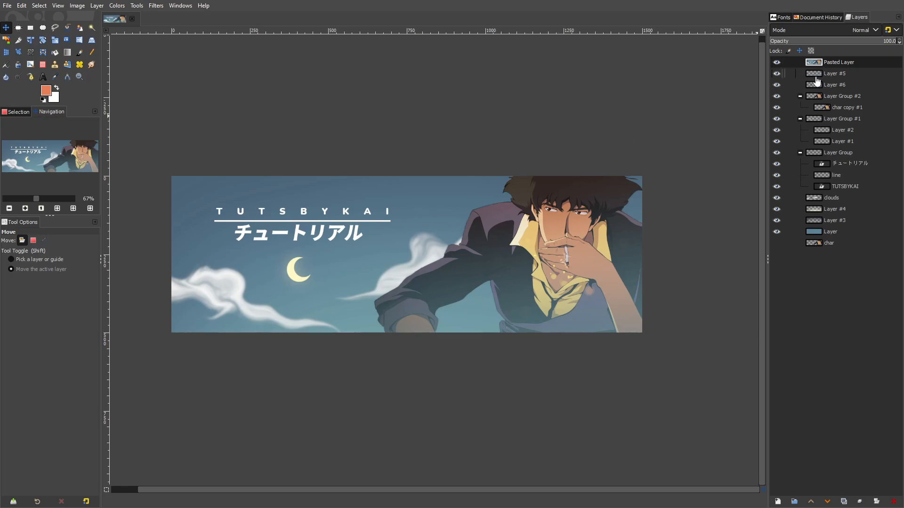
Duplicate the pasted composite layer and hide the original, undoing any accidental shift of the copy
{"action": "right_click", "coordinate": [829, 62]}
{"action": "left_click", "coordinate": [794, 162]}
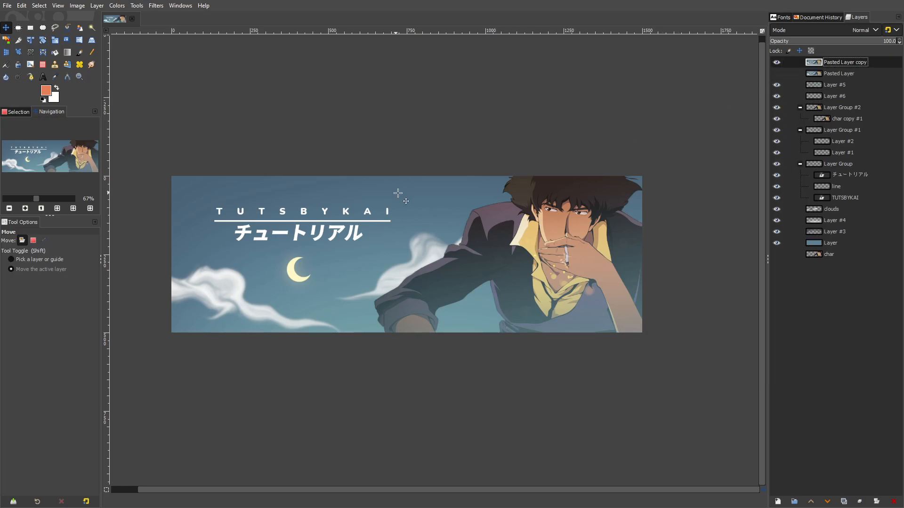
{"action": "left_click_drag", "start_coordinate": [251, 201], "coordinate": [277, 179]}
{"action": "key", "text": "ctrl+z"}
Apply Curves to the pasted layer's copy on the Value channel, with a highlight point and a shadow point at input 59, output 51
{"action": "left_click", "coordinate": [116, 6]}
{"action": "left_click", "coordinate": [144, 116]}
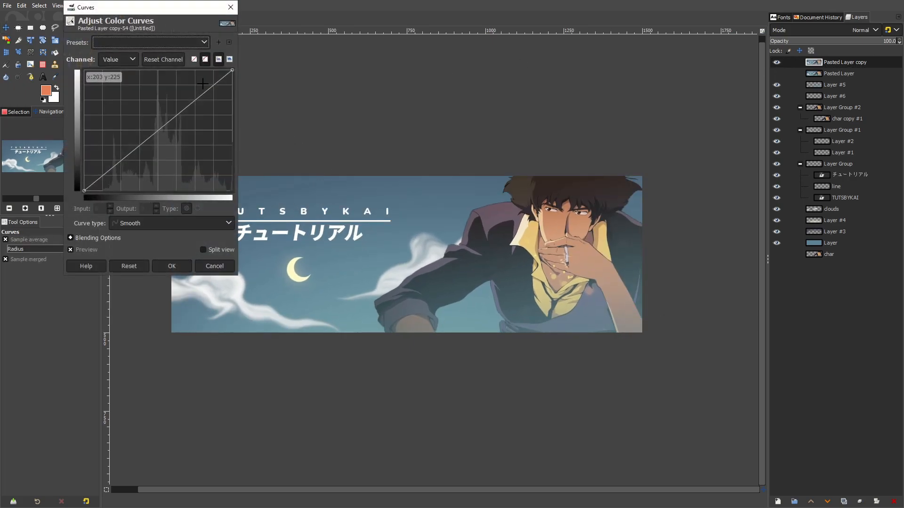
{"action": "left_click", "coordinate": [117, 166]}
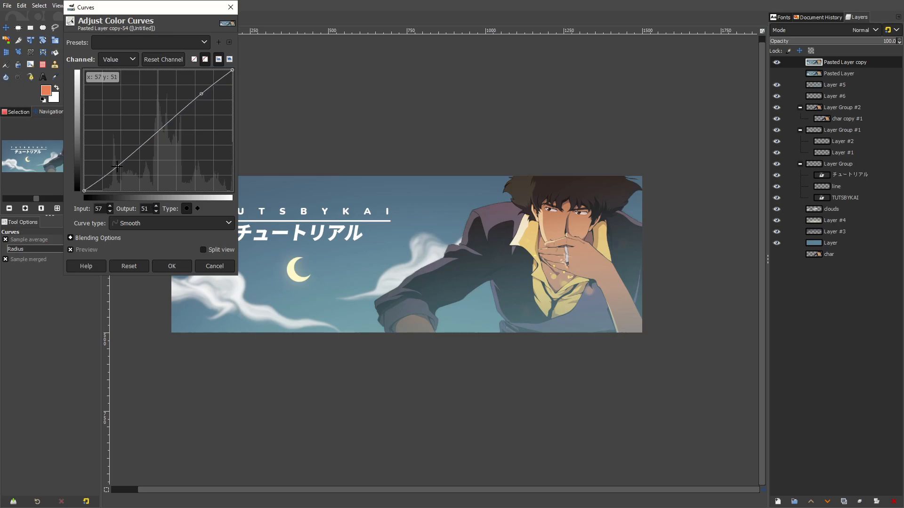
{"action": "left_click", "coordinate": [172, 266]}
Apply Hue-Saturation to the copy with hue -1.1 and saturation 11.0, and toggle the layer's visibility to compare
{"action": "left_click", "coordinate": [123, 6]}
{"action": "left_click", "coordinate": [141, 49]}
{"action": "left_click", "coordinate": [152, 286]}
{"action": "left_click", "coordinate": [138, 264]}
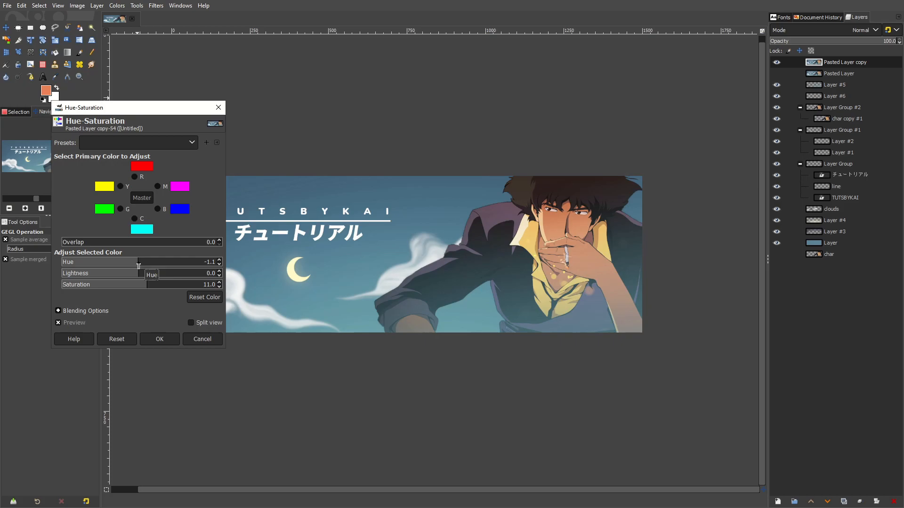
{"action": "left_click", "coordinate": [171, 337]}
{"action": "left_click", "coordinate": [777, 62]}
{"action": "left_click", "coordinate": [777, 62]}
{"action": "left_click", "coordinate": [777, 62]}
{"action": "left_click", "coordinate": [777, 62]}
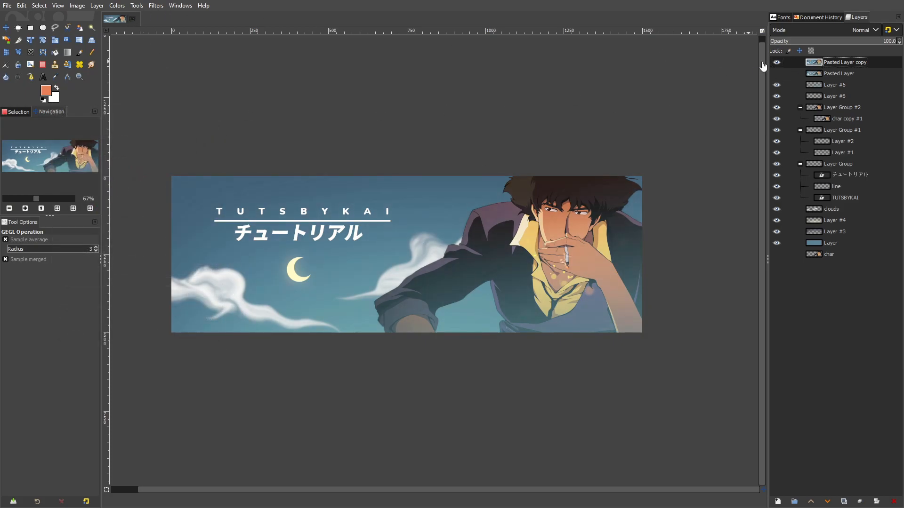
Duplicate the colour-adjusted layer and try a Mean Curvature Blur on the new copy, checking the character and title
{"action": "right_click", "coordinate": [823, 64]}
{"action": "left_click", "coordinate": [796, 162]}
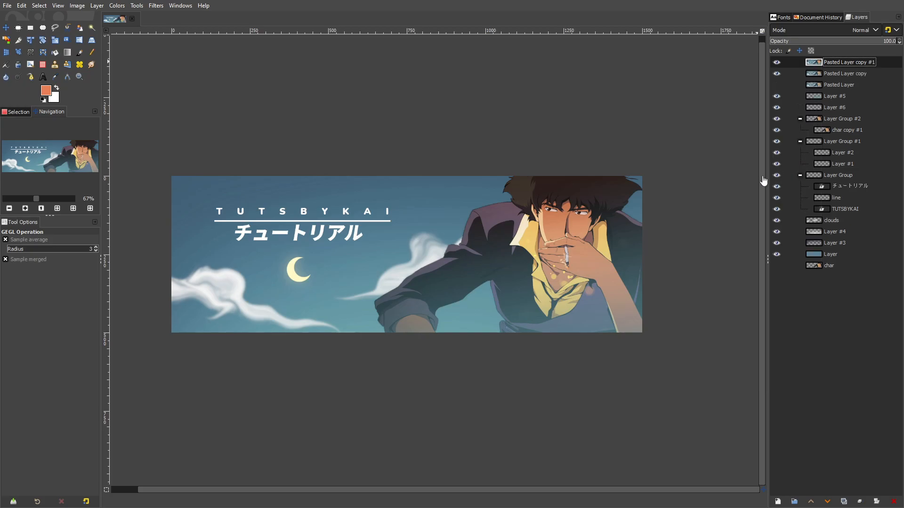
{"action": "scroll", "coordinate": [492, 253], "scroll_direction": "up", "scroll_amount": 2}
{"action": "scroll", "coordinate": [493, 253], "scroll_direction": "up", "scroll_amount": 2}
{"action": "left_click", "coordinate": [116, 5]}
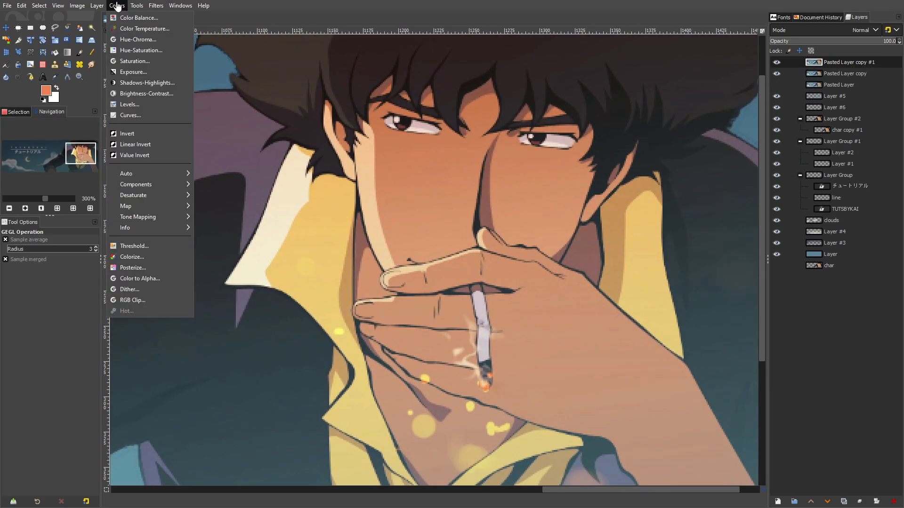
{"action": "mouse_move", "coordinate": [155, 6]}
{"action": "mouse_move", "coordinate": [171, 70]}
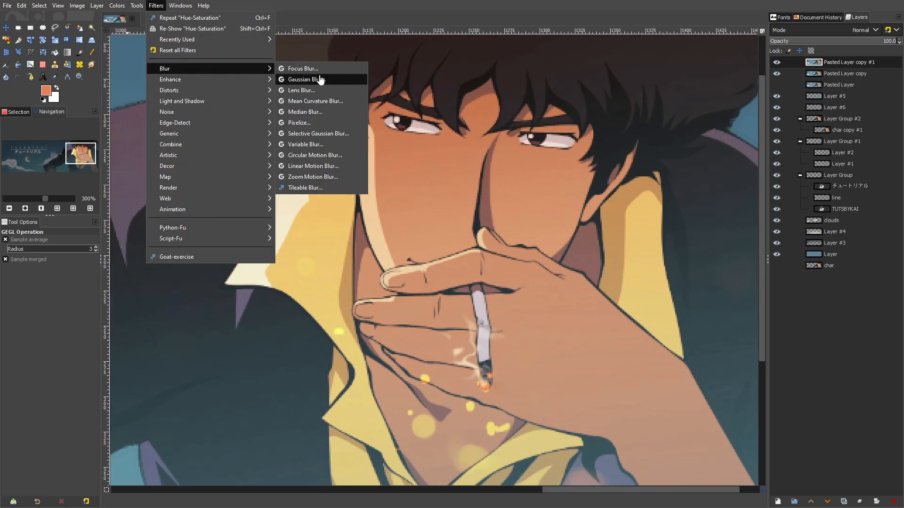
{"action": "left_click", "coordinate": [325, 100]}
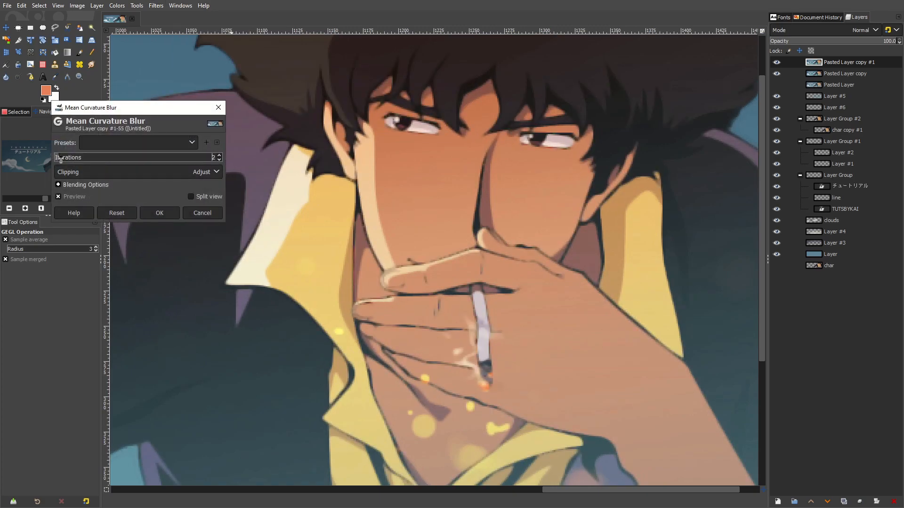
{"action": "left_click_drag", "start_coordinate": [51, 162], "coordinate": [61, 164]}
{"action": "scroll", "coordinate": [293, 193], "scroll_direction": "down", "scroll_amount": 3}
{"action": "scroll", "coordinate": [293, 193], "scroll_direction": "down", "scroll_amount": 2}
{"action": "left_click_drag", "start_coordinate": [293, 193], "coordinate": [617, 247]}
{"action": "left_click_drag", "start_coordinate": [283, 226], "coordinate": [532, 253]}
{"action": "key", "text": "Return"}
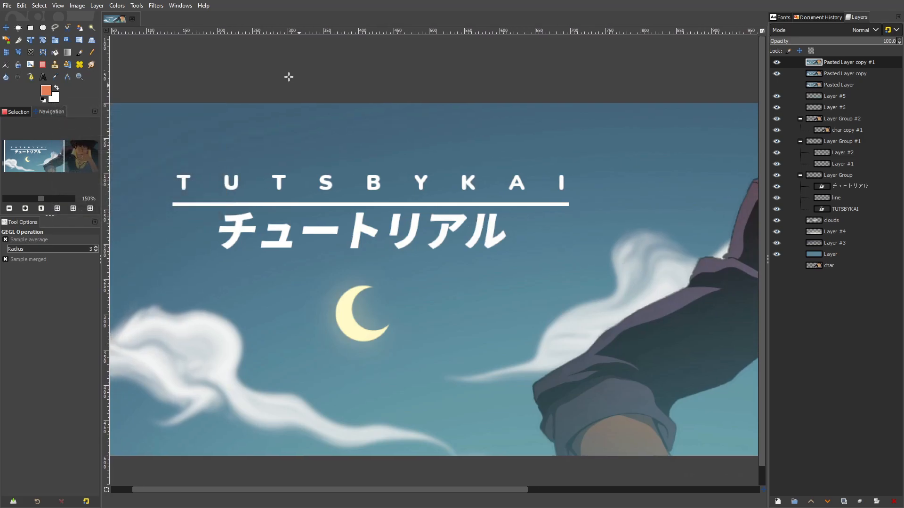
Try a Median Blur with the Circle neighborhood on the top copy, adjusting its radius and checking the character and title
{"action": "left_click", "coordinate": [156, 5]}
{"action": "mouse_move", "coordinate": [172, 69]}
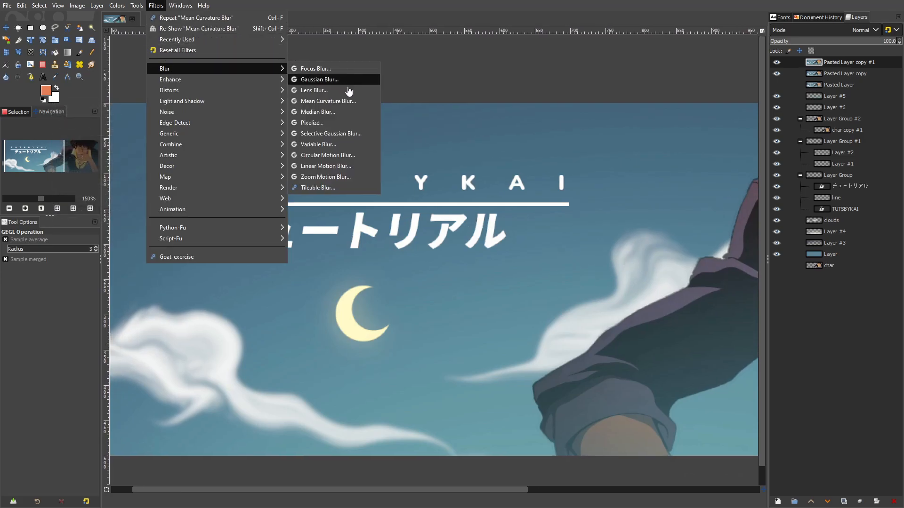
{"action": "left_click", "coordinate": [348, 114]}
{"action": "left_click_drag", "start_coordinate": [641, 184], "coordinate": [336, 180]}
{"action": "left_click_drag", "start_coordinate": [560, 193], "coordinate": [375, 172]}
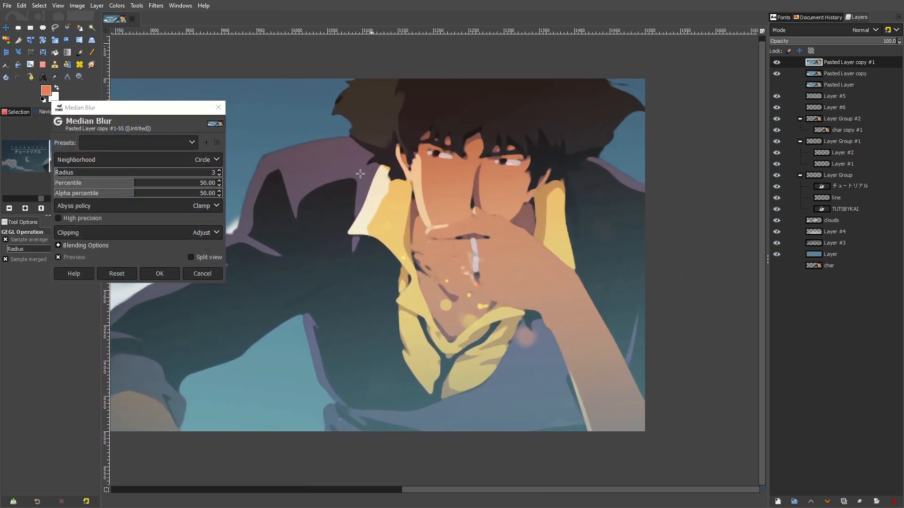
{"action": "mouse_move", "coordinate": [62, 171]}
{"action": "left_mouse_down"}
{"action": "mouse_move", "coordinate": [73, 172]}
{"action": "mouse_move", "coordinate": [56, 175]}
{"action": "left_mouse_up"}
{"action": "left_click_drag", "start_coordinate": [357, 204], "coordinate": [683, 199]}
{"action": "left_click_drag", "start_coordinate": [420, 204], "coordinate": [515, 203]}
{"action": "key", "text": "Return"}
Apply Median Blur to the top copy with Circle neighborhood, radius 3 and percentile 50, after checking the preview across the banner
{"action": "left_click", "coordinate": [156, 5]}
{"action": "mouse_move", "coordinate": [177, 71]}
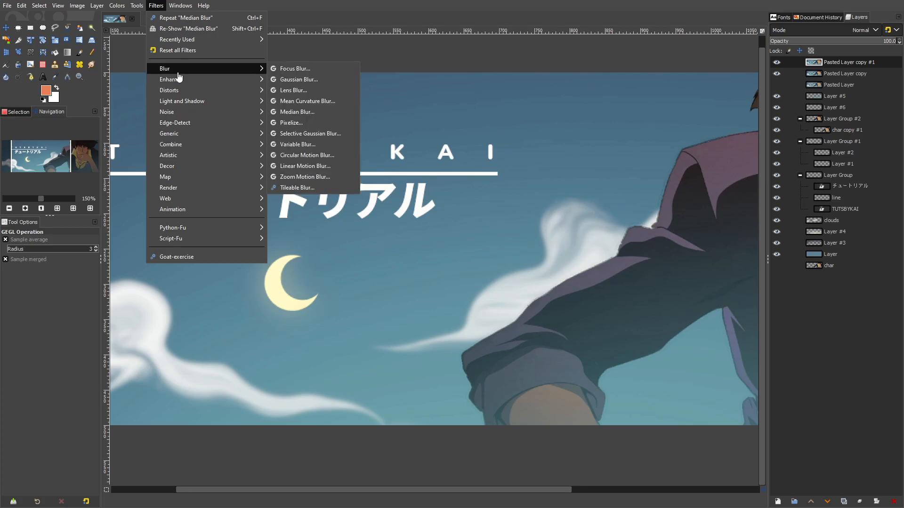
{"action": "left_click", "coordinate": [337, 118]}
{"action": "left_click_drag", "start_coordinate": [603, 168], "coordinate": [298, 156]}
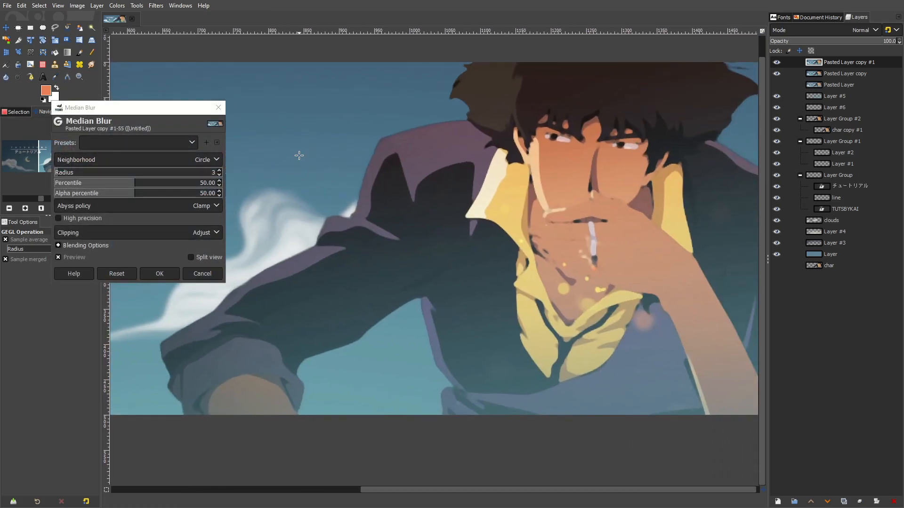
{"action": "scroll", "coordinate": [530, 237], "scroll_direction": "down", "scroll_amount": 3}
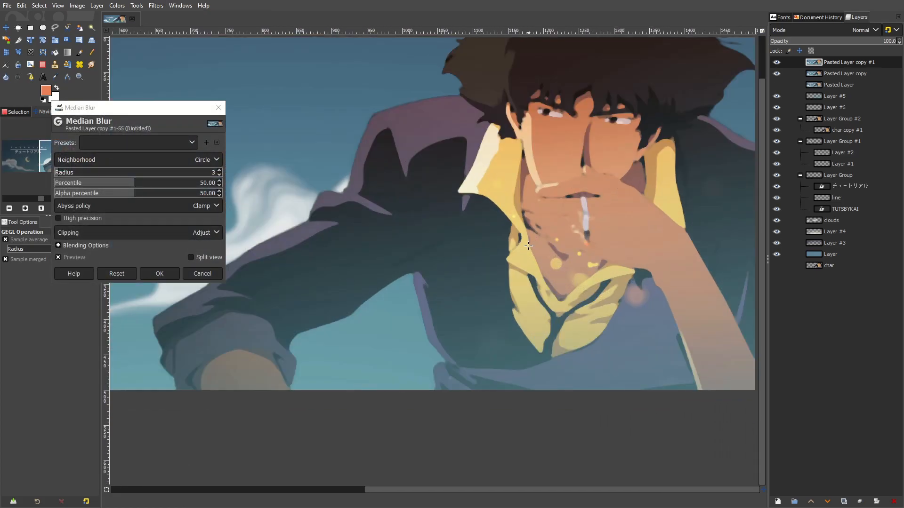
{"action": "scroll", "coordinate": [615, 259], "scroll_direction": "down", "scroll_amount": 2}
{"action": "scroll", "coordinate": [386, 237], "scroll_direction": "up", "scroll_amount": 3}
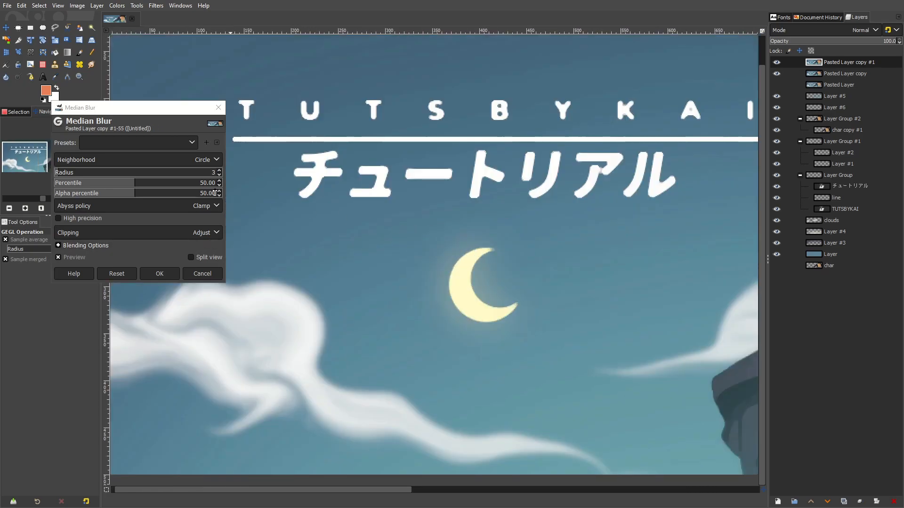
{"action": "left_click", "coordinate": [220, 171]}
{"action": "left_click", "coordinate": [220, 170]}
{"action": "left_click", "coordinate": [220, 175]}
{"action": "left_click", "coordinate": [220, 174]}
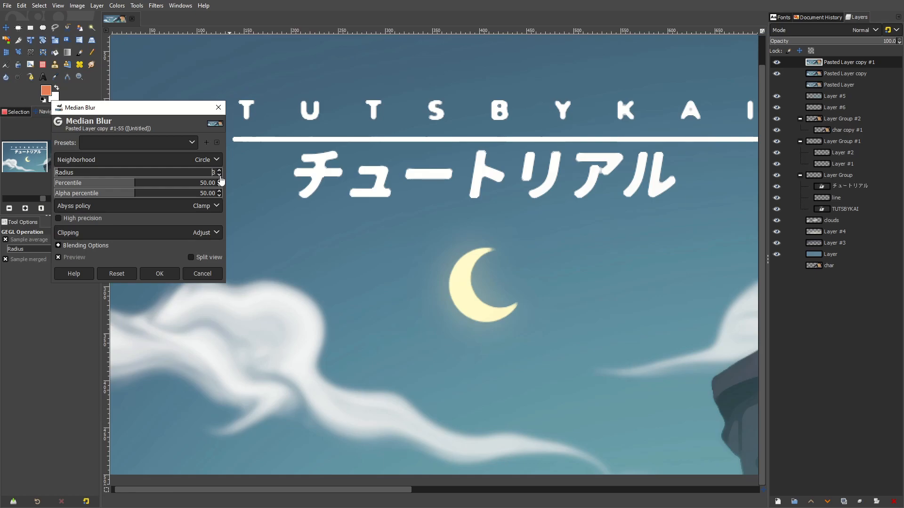
{"action": "scroll", "coordinate": [285, 225], "scroll_direction": "down", "scroll_amount": 3}
{"action": "scroll", "coordinate": [380, 232], "scroll_direction": "up", "scroll_amount": 3}
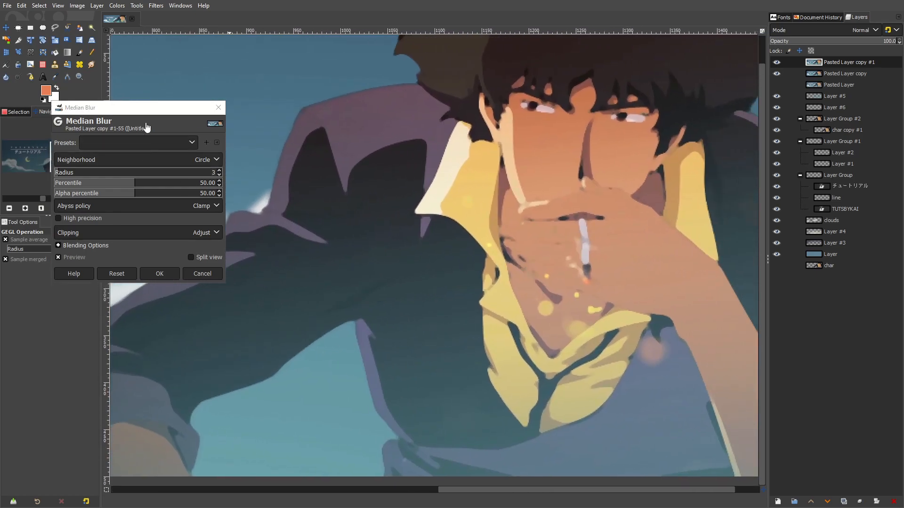
{"action": "left_click_drag", "start_coordinate": [171, 113], "coordinate": [308, 107]}
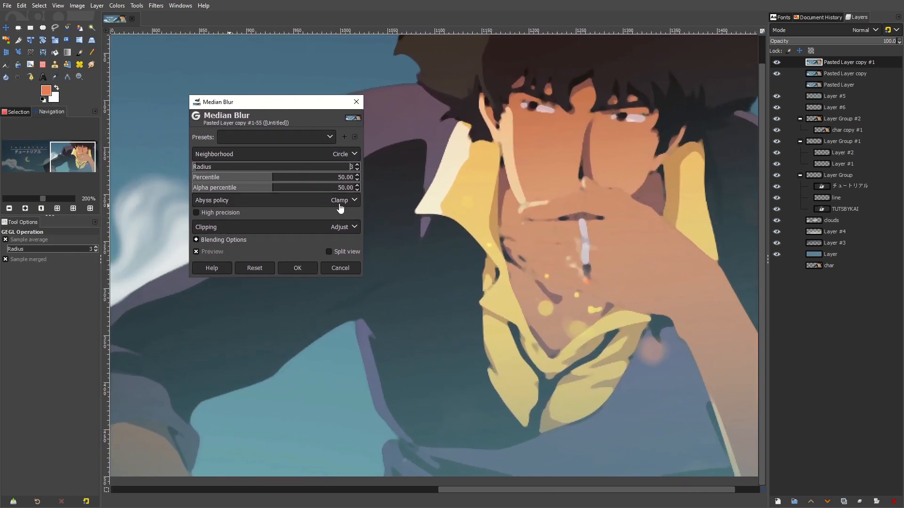
{"action": "left_click", "coordinate": [298, 268]}
Erase the blurred layer over the collar, shirt and tie edges with a size 25 eraser to reveal the sharp lines beneath
{"action": "left_click", "coordinate": [42, 64]}
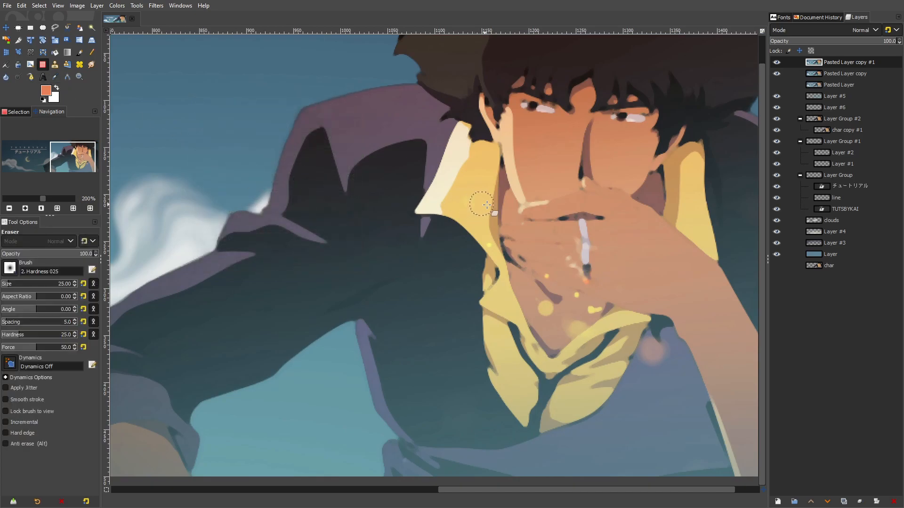
{"action": "mouse_move", "coordinate": [431, 142]}
{"action": "left_mouse_down"}
{"action": "mouse_move", "coordinate": [415, 212]}
{"action": "mouse_move", "coordinate": [462, 215]}
{"action": "mouse_move", "coordinate": [496, 262]}
{"action": "mouse_move", "coordinate": [479, 302]}
{"action": "mouse_move", "coordinate": [544, 370]}
{"action": "mouse_move", "coordinate": [524, 377]}
{"action": "mouse_move", "coordinate": [485, 342]}
{"action": "mouse_move", "coordinate": [489, 372]}
{"action": "mouse_move", "coordinate": [516, 409]}
{"action": "left_mouse_up"}
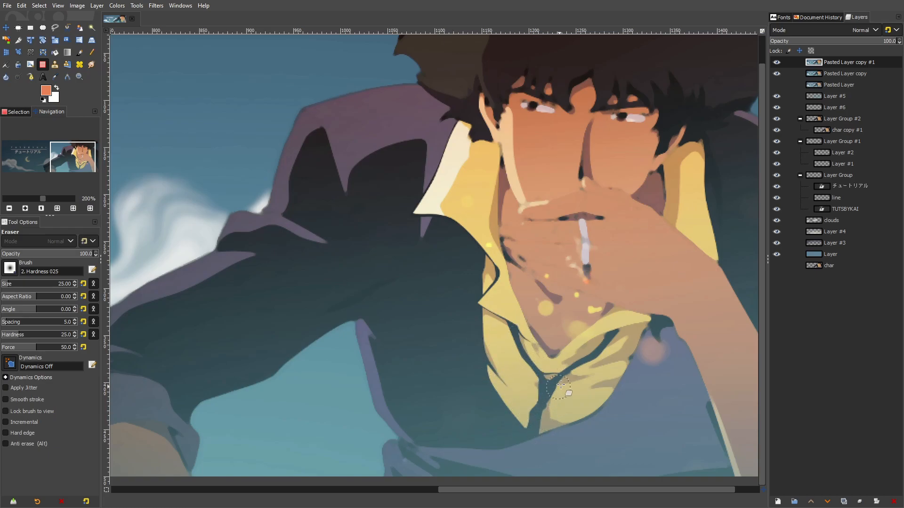
{"action": "left_click_drag", "start_coordinate": [622, 330], "coordinate": [598, 377]}
{"action": "mouse_move", "coordinate": [593, 408]}
{"action": "left_mouse_down"}
{"action": "mouse_move", "coordinate": [633, 364]}
{"action": "mouse_move", "coordinate": [644, 320]}
{"action": "mouse_move", "coordinate": [614, 316]}
{"action": "left_mouse_up"}
{"action": "mouse_move", "coordinate": [556, 363]}
{"action": "left_mouse_down"}
{"action": "mouse_move", "coordinate": [524, 338]}
{"action": "mouse_move", "coordinate": [506, 282]}
{"action": "left_mouse_up"}
{"action": "mouse_move", "coordinate": [491, 229]}
{"action": "left_mouse_down"}
{"action": "mouse_move", "coordinate": [566, 227]}
{"action": "mouse_move", "coordinate": [558, 272]}
{"action": "mouse_move", "coordinate": [569, 290]}
{"action": "mouse_move", "coordinate": [682, 340]}
{"action": "mouse_move", "coordinate": [583, 361]}
{"action": "left_mouse_up"}
Erase the blurred layer over the fingers, hand, face and hair with the size 25 eraser to restore their sharp outlines
{"action": "mouse_move", "coordinate": [596, 301]}
{"action": "left_mouse_down"}
{"action": "mouse_move", "coordinate": [479, 221]}
{"action": "mouse_move", "coordinate": [451, 220]}
{"action": "mouse_move", "coordinate": [488, 230]}
{"action": "mouse_move", "coordinate": [433, 229]}
{"action": "mouse_move", "coordinate": [394, 242]}
{"action": "mouse_move", "coordinate": [404, 250]}
{"action": "mouse_move", "coordinate": [428, 248]}
{"action": "mouse_move", "coordinate": [397, 227]}
{"action": "left_mouse_up"}
{"action": "mouse_move", "coordinate": [421, 154]}
{"action": "left_mouse_down"}
{"action": "mouse_move", "coordinate": [398, 135]}
{"action": "mouse_move", "coordinate": [429, 147]}
{"action": "mouse_move", "coordinate": [515, 153]}
{"action": "mouse_move", "coordinate": [482, 151]}
{"action": "mouse_move", "coordinate": [554, 240]}
{"action": "left_mouse_up"}
{"action": "mouse_move", "coordinate": [355, 145]}
{"action": "left_mouse_down"}
{"action": "mouse_move", "coordinate": [470, 233]}
{"action": "mouse_move", "coordinate": [441, 258]}
{"action": "mouse_move", "coordinate": [445, 277]}
{"action": "mouse_move", "coordinate": [472, 297]}
{"action": "mouse_move", "coordinate": [546, 226]}
{"action": "mouse_move", "coordinate": [446, 278]}
{"action": "mouse_move", "coordinate": [470, 302]}
{"action": "mouse_move", "coordinate": [546, 219]}
{"action": "mouse_move", "coordinate": [532, 201]}
{"action": "mouse_move", "coordinate": [608, 221]}
{"action": "mouse_move", "coordinate": [599, 243]}
{"action": "mouse_move", "coordinate": [630, 226]}
{"action": "mouse_move", "coordinate": [610, 278]}
{"action": "mouse_move", "coordinate": [630, 258]}
{"action": "mouse_move", "coordinate": [598, 287]}
{"action": "mouse_move", "coordinate": [641, 246]}
{"action": "mouse_move", "coordinate": [593, 315]}
{"action": "left_mouse_up"}
{"action": "left_click_drag", "start_coordinate": [650, 303], "coordinate": [490, 317]}
{"action": "mouse_move", "coordinate": [536, 248]}
{"action": "left_mouse_down"}
{"action": "mouse_move", "coordinate": [591, 196]}
{"action": "mouse_move", "coordinate": [551, 157]}
{"action": "left_mouse_up"}
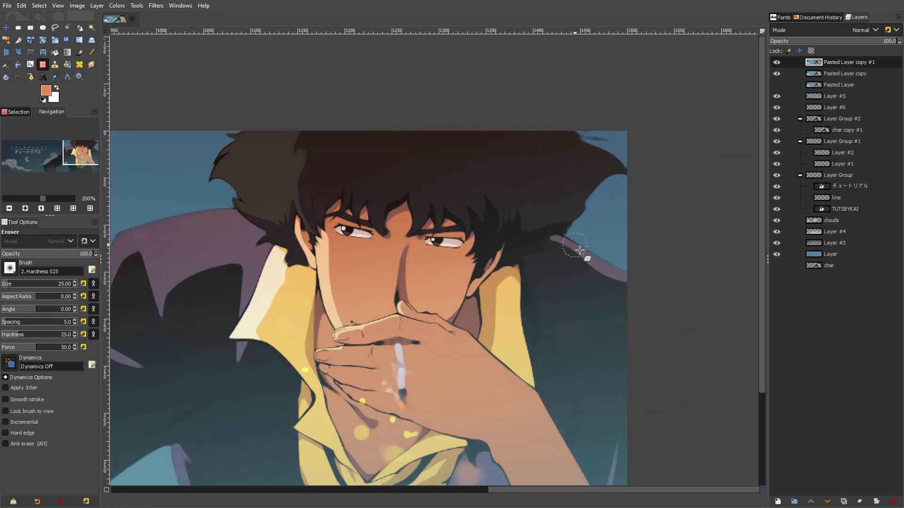
{"action": "scroll", "coordinate": [659, 218], "scroll_direction": "down", "scroll_amount": 2, "text": "ctrl"}
{"action": "scroll", "coordinate": [632, 189], "scroll_direction": "up", "scroll_amount": 3, "text": "ctrl"}
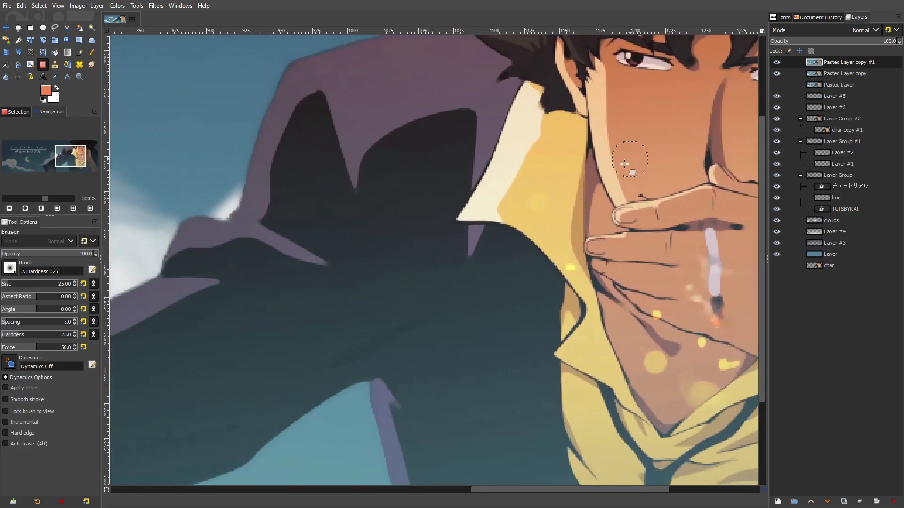
{"action": "scroll", "coordinate": [624, 163], "scroll_direction": "down", "scroll_amount": 3, "text": "ctrl"}
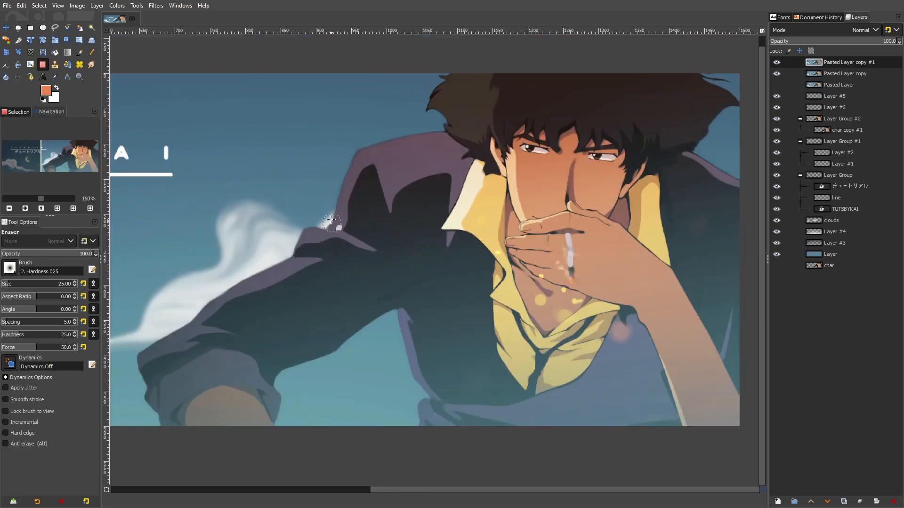
Erase the blurred layer along the outer sleeve and shoulder edges with the size 25 eraser to restore their sharp outlines
{"action": "scroll", "coordinate": [383, 97], "scroll_direction": "up", "scroll_amount": 3, "text": "ctrl"}
{"action": "mouse_move", "coordinate": [327, 254]}
{"action": "left_mouse_down"}
{"action": "mouse_move", "coordinate": [281, 250]}
{"action": "mouse_move", "coordinate": [270, 268]}
{"action": "left_mouse_up"}
{"action": "key", "text": "ctrl+z"}
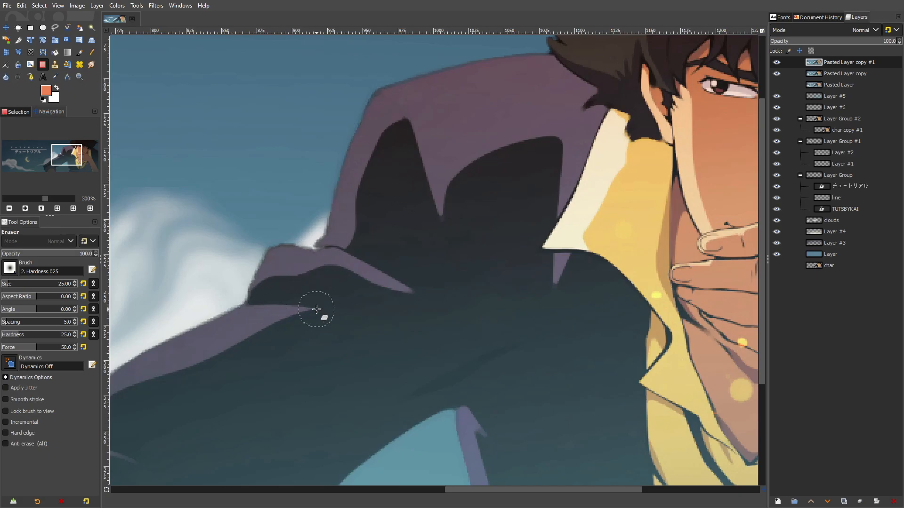
{"action": "scroll", "coordinate": [312, 313], "scroll_direction": "down", "scroll_amount": 3, "text": "ctrl"}
{"action": "scroll", "coordinate": [347, 305], "scroll_direction": "up", "scroll_amount": 3, "text": "ctrl"}
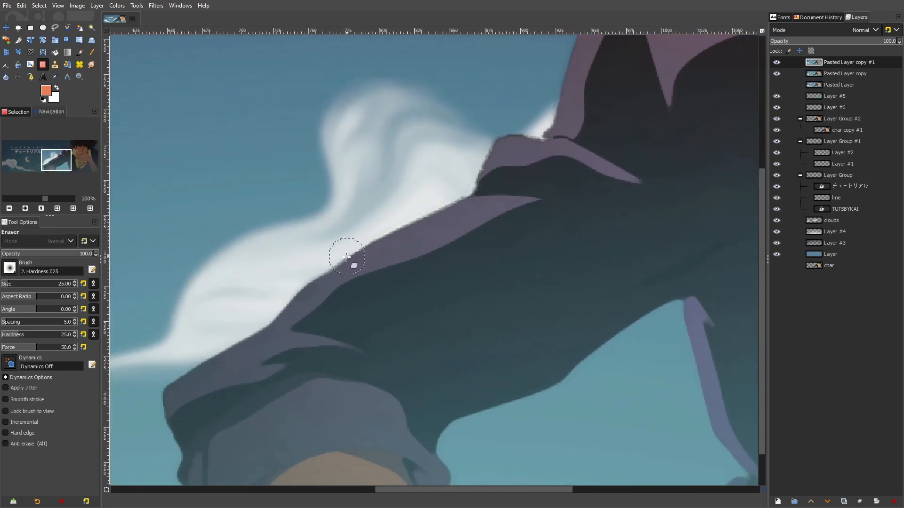
{"action": "scroll", "coordinate": [262, 343], "scroll_direction": "down", "scroll_amount": 3, "text": "ctrl"}
{"action": "scroll", "coordinate": [449, 296], "scroll_direction": "up", "scroll_amount": 2, "text": "ctrl"}
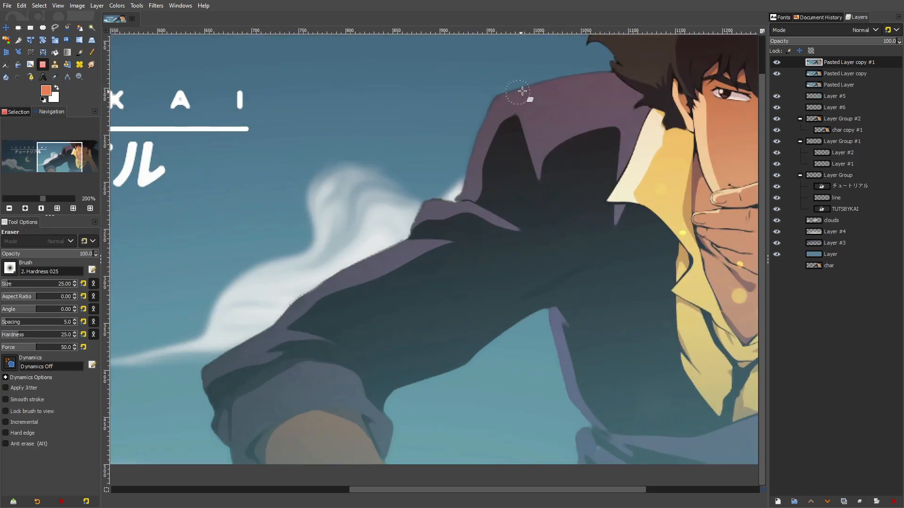
{"action": "scroll", "coordinate": [574, 188], "scroll_direction": "down", "scroll_amount": 2, "text": "ctrl"}
Erase the blurred layer over the jacket's inner edge and the cigarette to bring back their sharp details
{"action": "scroll", "coordinate": [575, 188], "scroll_direction": "up", "scroll_amount": 3, "text": "ctrl"}
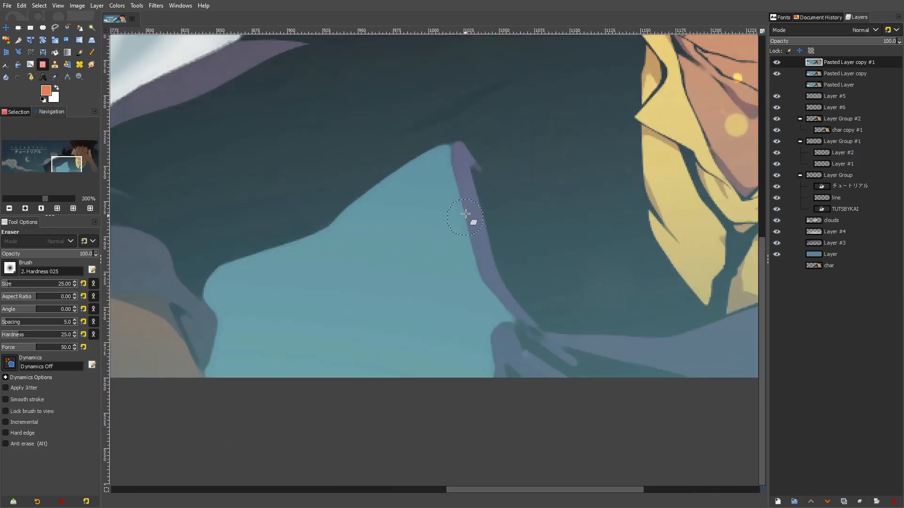
{"action": "scroll", "coordinate": [500, 287], "scroll_direction": "down", "scroll_amount": 3, "text": "ctrl"}
{"action": "scroll", "coordinate": [530, 287], "scroll_direction": "up", "scroll_amount": 3, "text": "ctrl"}
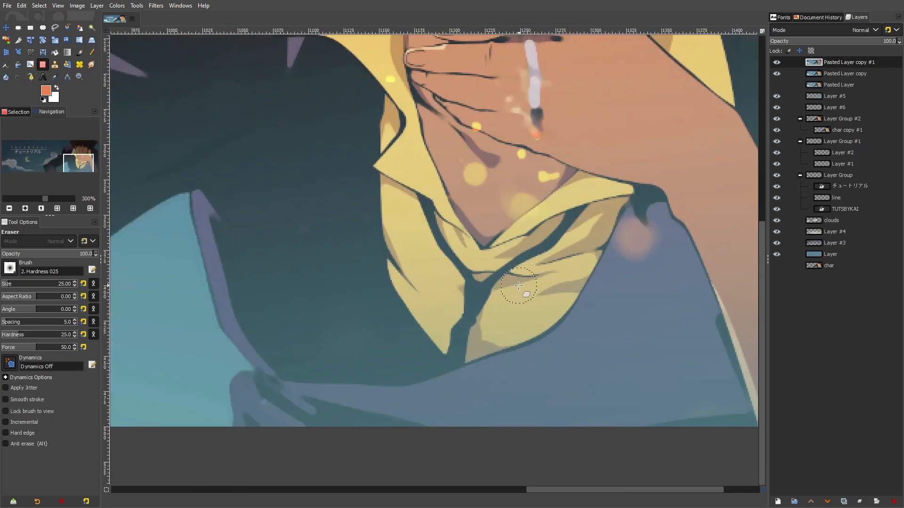
{"action": "scroll", "coordinate": [532, 273], "scroll_direction": "down", "scroll_amount": 2, "text": "ctrl"}
{"action": "scroll", "coordinate": [528, 257], "scroll_direction": "up", "scroll_amount": 2, "text": "ctrl"}
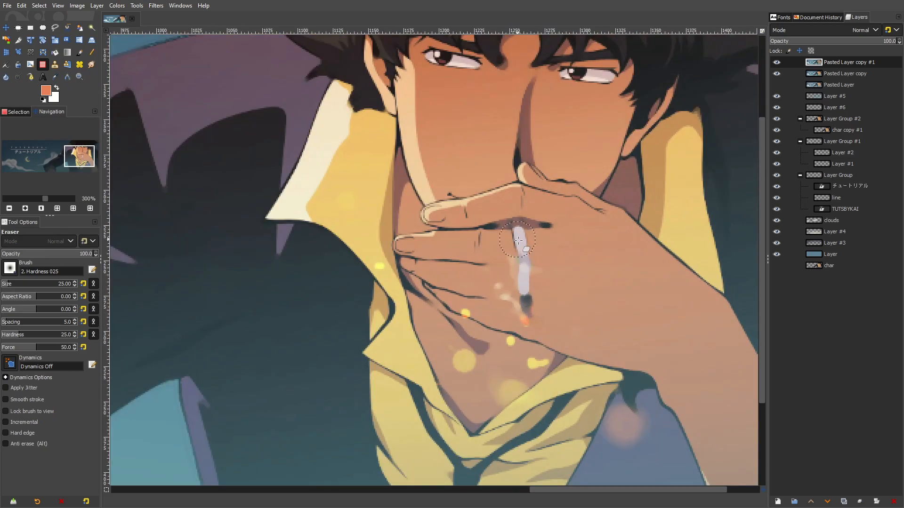
{"action": "scroll", "coordinate": [556, 313], "scroll_direction": "down", "scroll_amount": 3, "text": "ctrl"}
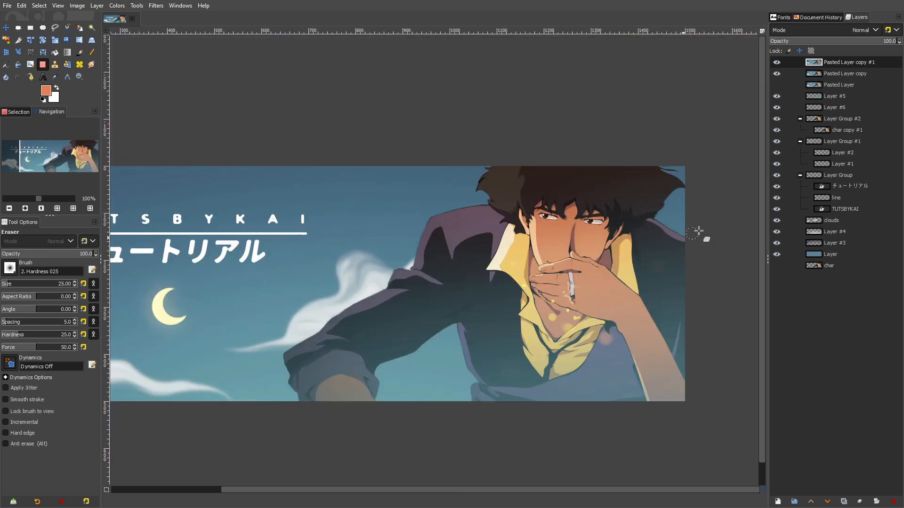
Compare the banner with and without the blurred top copy, and erase that copy over the dark seam line on the shoulder
{"action": "left_click", "coordinate": [776, 63]}
{"action": "left_click", "coordinate": [777, 62]}
{"action": "left_click", "coordinate": [776, 62]}
{"action": "left_click", "coordinate": [776, 62]}
{"action": "scroll", "coordinate": [447, 224], "scroll_direction": "up", "scroll_amount": 3, "text": "ctrl"}
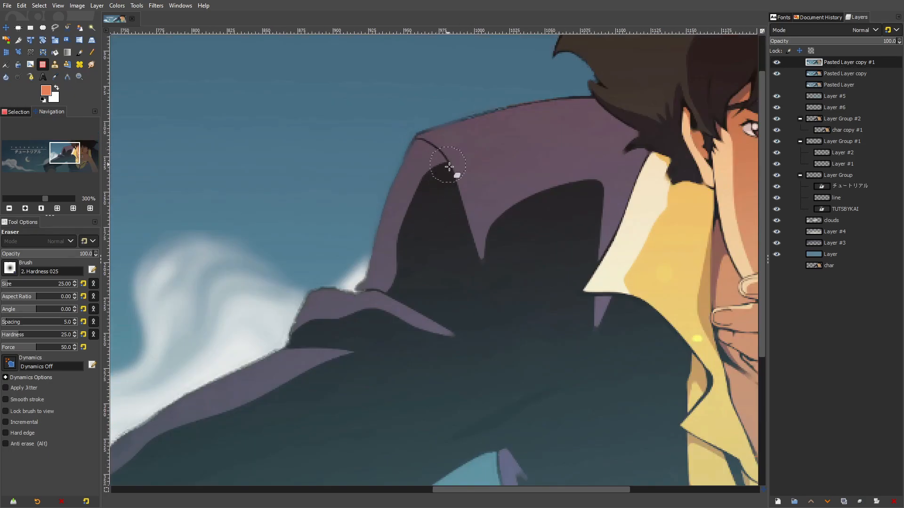
{"action": "scroll", "coordinate": [532, 134], "scroll_direction": "down", "scroll_amount": 3, "text": "ctrl"}
{"action": "scroll", "coordinate": [659, 221], "scroll_direction": "up", "scroll_amount": 4, "text": "ctrl"}
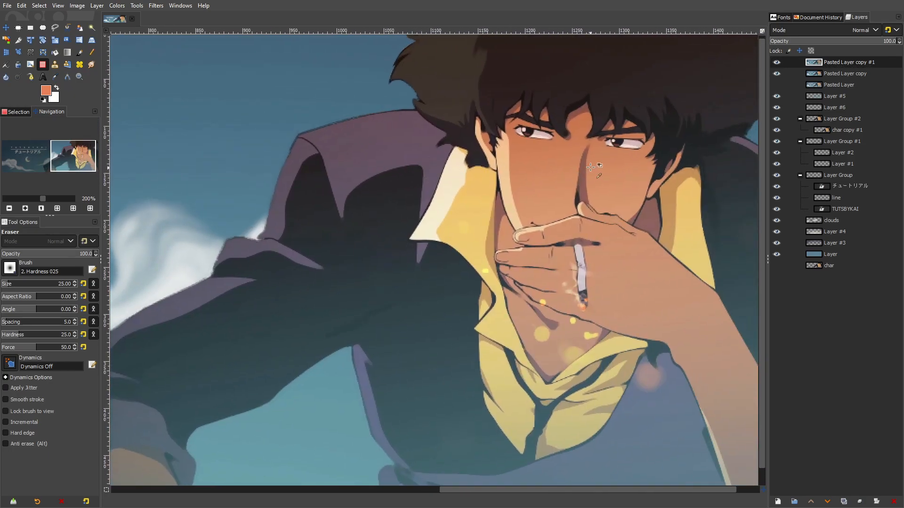
Examine the character's face, hand and collar up close with the blurred top copy hidden and shown
{"action": "scroll", "coordinate": [562, 231], "scroll_direction": "down", "scroll_amount": 5, "text": "ctrl"}
{"action": "scroll", "coordinate": [555, 214], "scroll_direction": "up", "scroll_amount": 5, "text": "ctrl"}
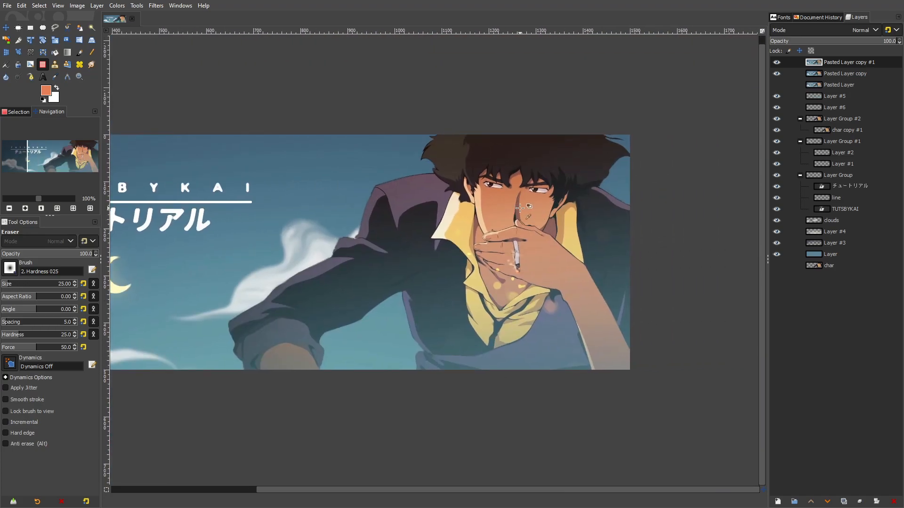
{"action": "scroll", "coordinate": [505, 194], "scroll_direction": "down", "scroll_amount": 5, "text": "ctrl"}
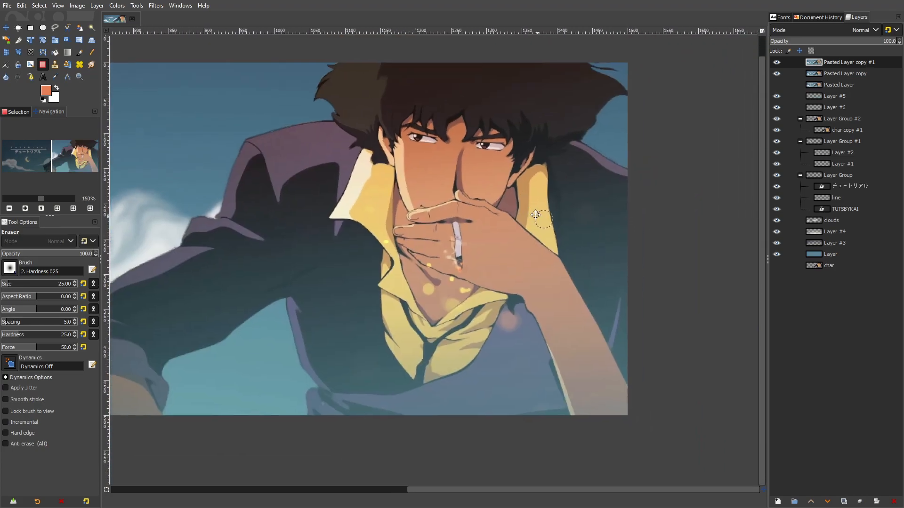
{"action": "left_click", "coordinate": [776, 63]}
{"action": "left_click", "coordinate": [778, 66]}
{"action": "left_click", "coordinate": [778, 67]}
{"action": "left_click", "coordinate": [778, 67]}
{"action": "left_click", "coordinate": [778, 67]}
{"action": "left_click", "coordinate": [778, 67]}
{"action": "scroll", "coordinate": [598, 242], "scroll_direction": "down", "scroll_amount": 2, "text": "ctrl"}
{"action": "scroll", "coordinate": [436, 220], "scroll_direction": "up", "scroll_amount": 3, "text": "ctrl"}
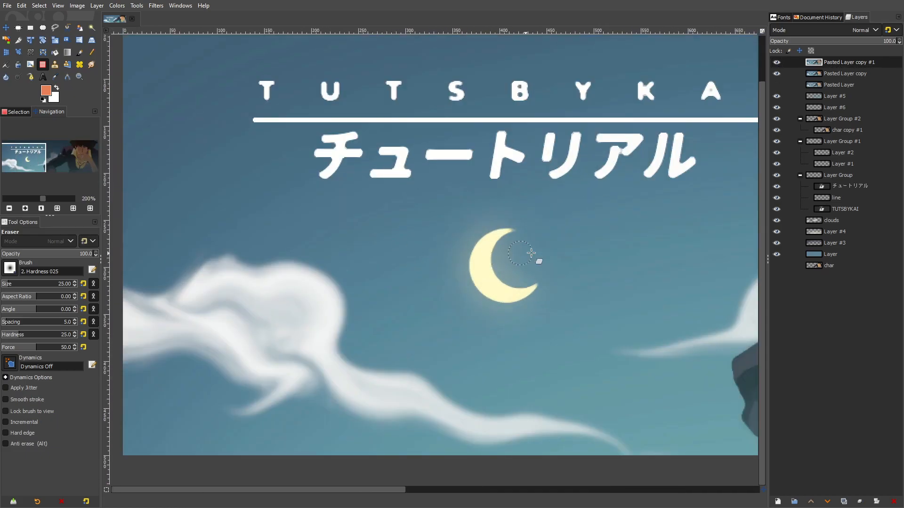
Compare the title, moon, clouds and character with the top copy hidden and shown, and review the whole banner
{"action": "double_click", "coordinate": [774, 64]}
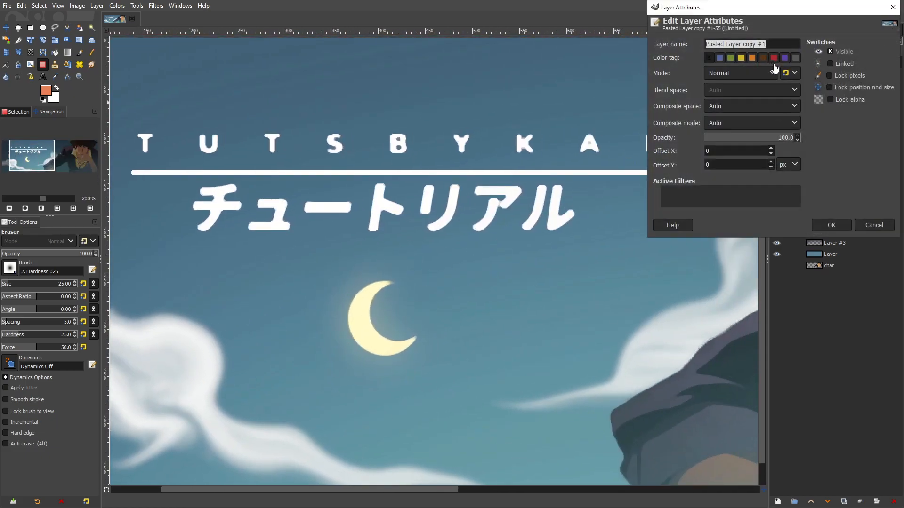
{"action": "left_click", "coordinate": [874, 228]}
{"action": "left_click", "coordinate": [777, 66]}
{"action": "left_click", "coordinate": [776, 66]}
{"action": "left_click", "coordinate": [776, 66]}
{"action": "scroll", "coordinate": [536, 164], "scroll_direction": "down", "scroll_amount": 3, "text": "ctrl"}
{"action": "left_click_drag", "start_coordinate": [535, 164], "coordinate": [344, 164]}
{"action": "scroll", "coordinate": [517, 157], "scroll_direction": "up", "scroll_amount": 2, "text": "ctrl"}
{"action": "left_click", "coordinate": [777, 64]}
{"action": "left_click", "coordinate": [777, 64]}
{"action": "left_click", "coordinate": [777, 64]}
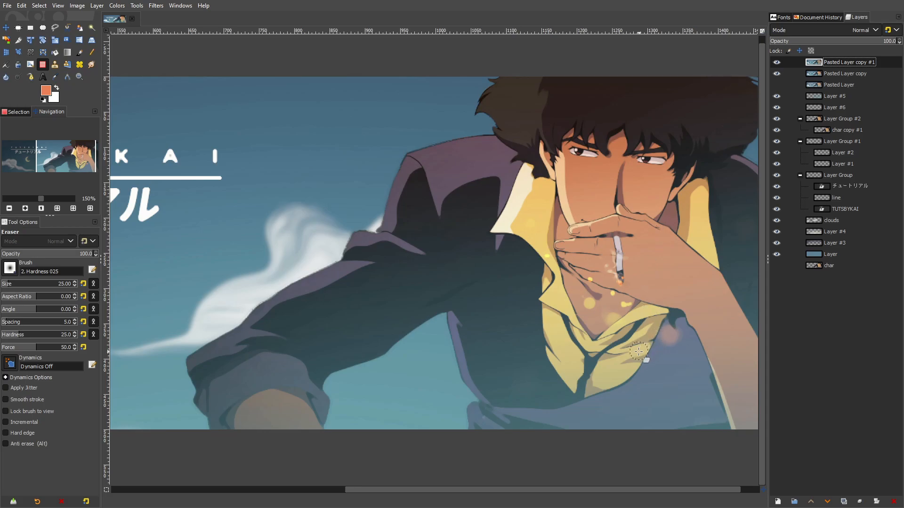
{"action": "scroll", "coordinate": [639, 350], "scroll_direction": "down", "scroll_amount": 1, "text": "ctrl"}
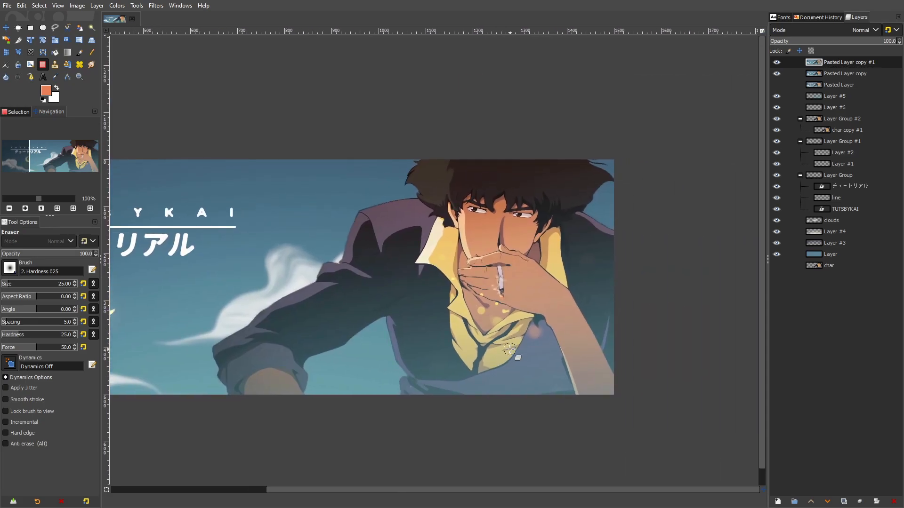
{"action": "scroll", "coordinate": [440, 347], "scroll_direction": "down", "scroll_amount": 1, "text": "ctrl"}
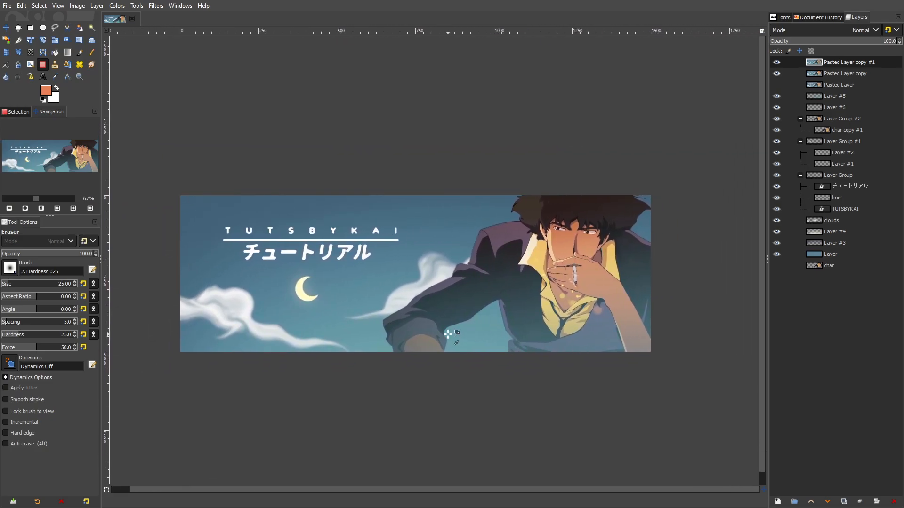